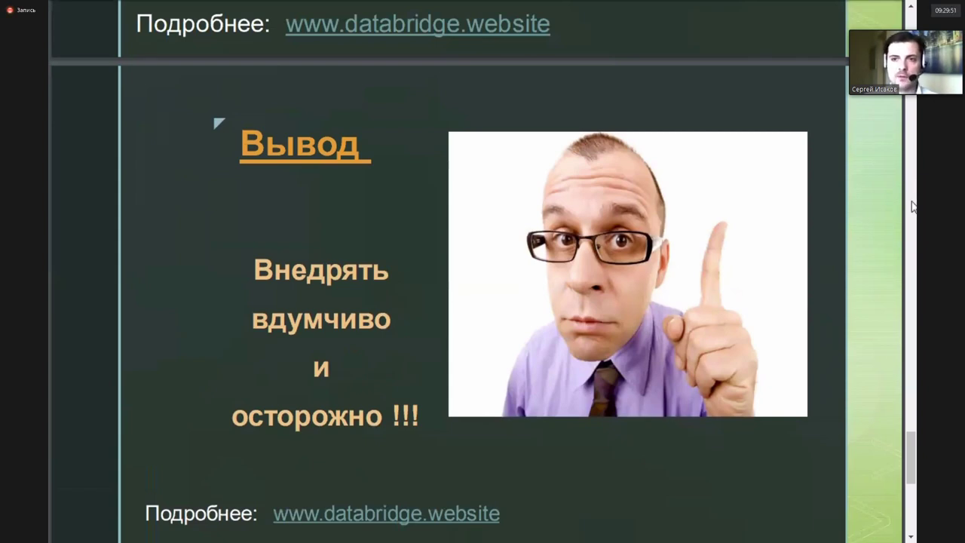
# Go through the presentation PDF from the Вывод slide to the closing contact-details slide.
pyautogui.scroll(-1, 912, 205)
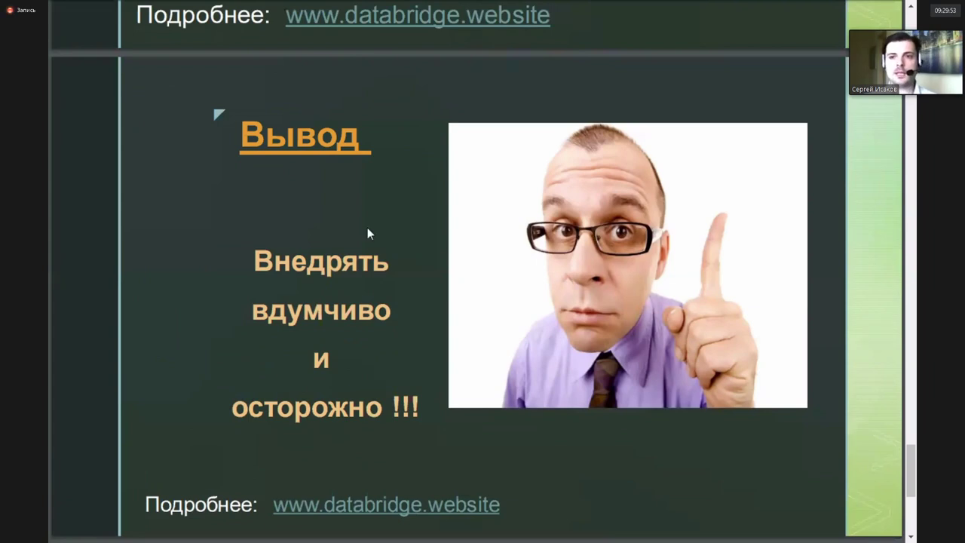
pyautogui.scroll(-3, 367, 230)
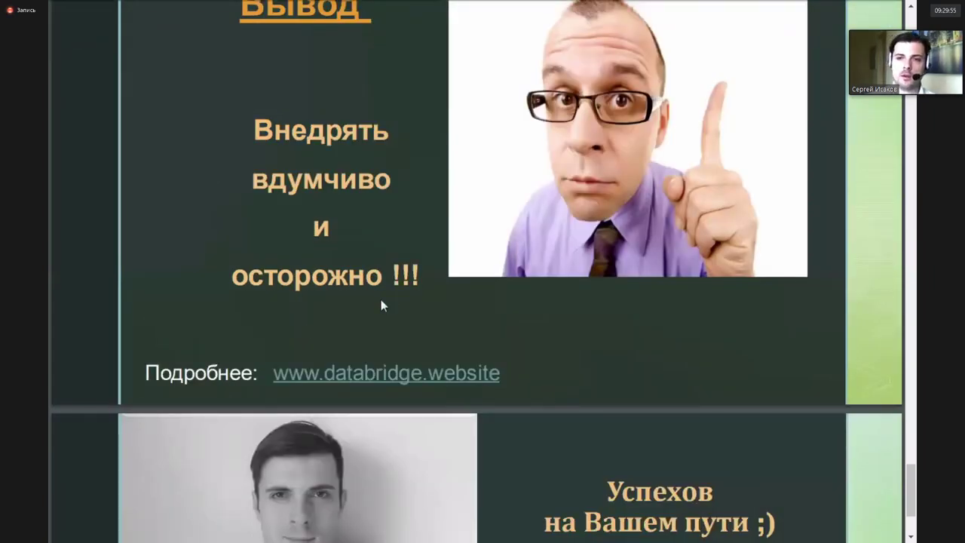
pyautogui.scroll(-6, 595, 256)
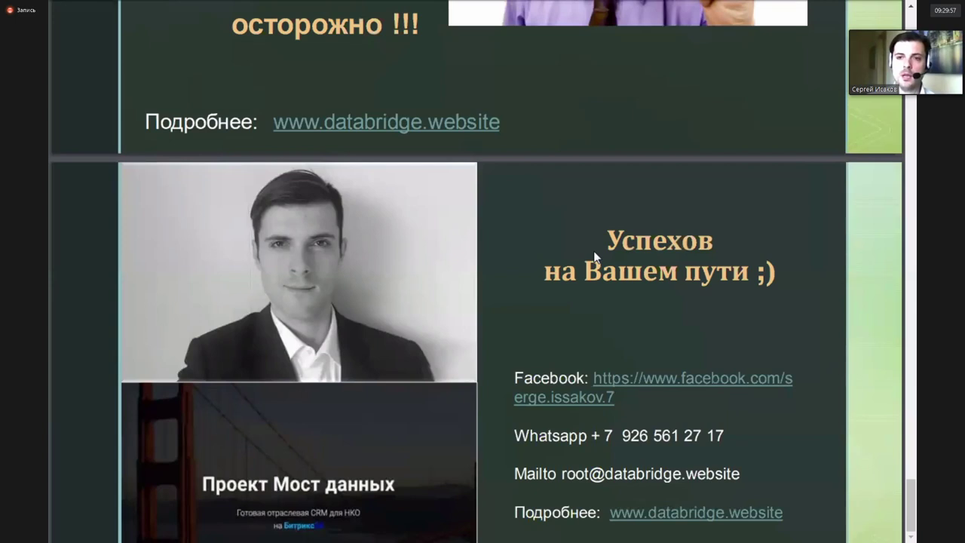
pyautogui.scroll(-2, 595, 256)
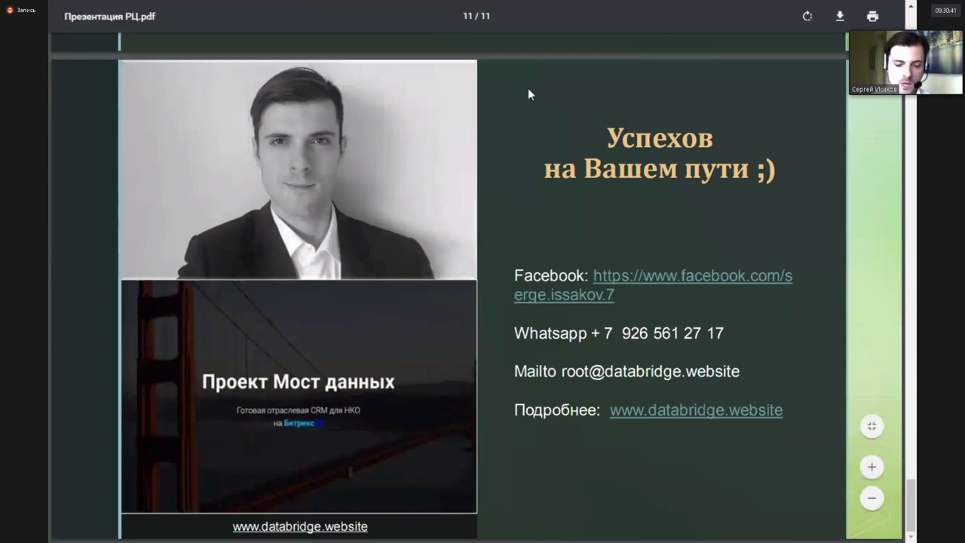
# Switch from the full-screen presentation to the Bitrix24 contacts page and hide the browser's bookmarks bar.
pyautogui.press('F11')
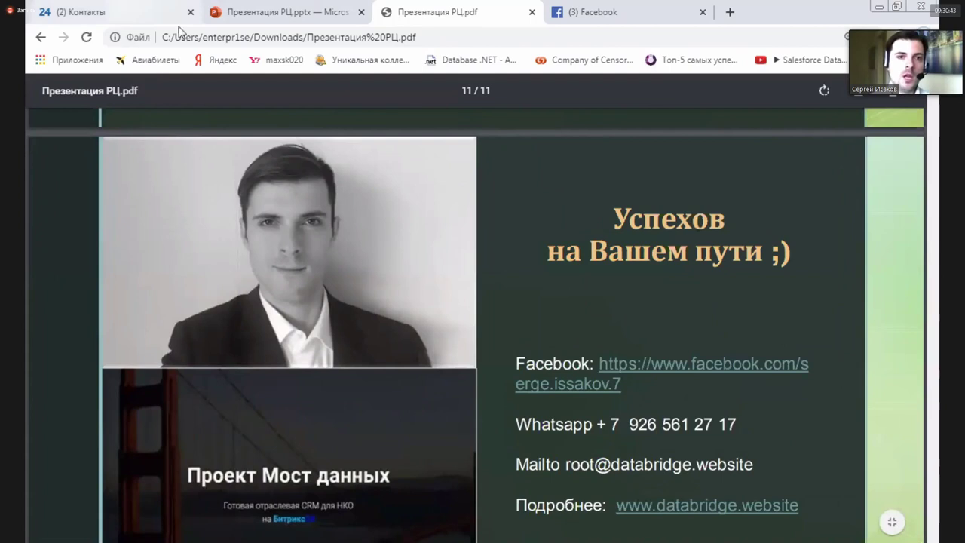
pyautogui.click(120, 11)
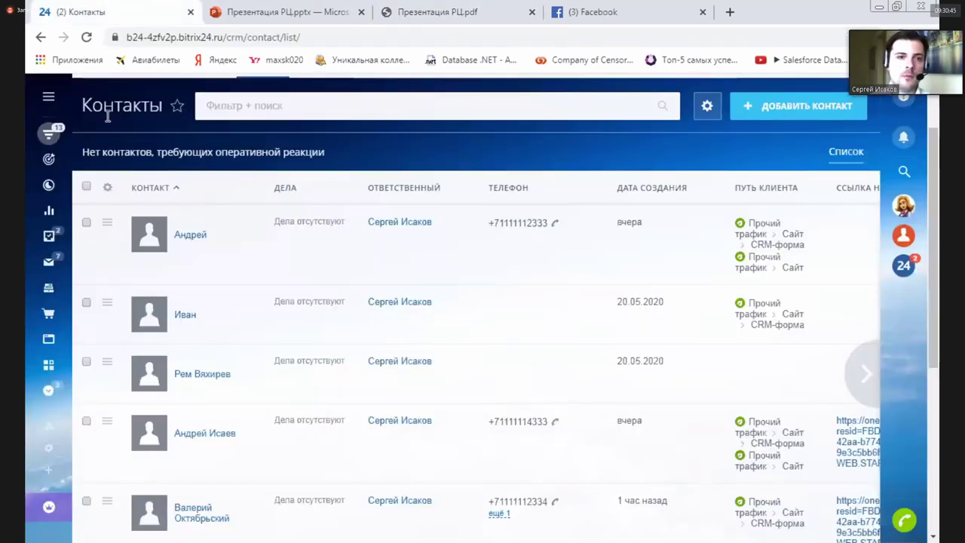
pyautogui.scroll(1, 113, 112)
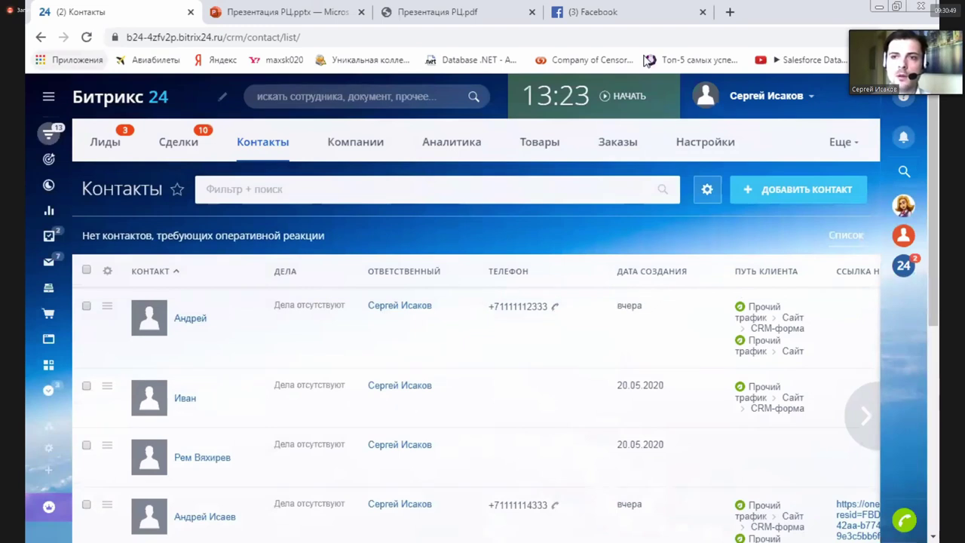
pyautogui.rightClick(743, 61)
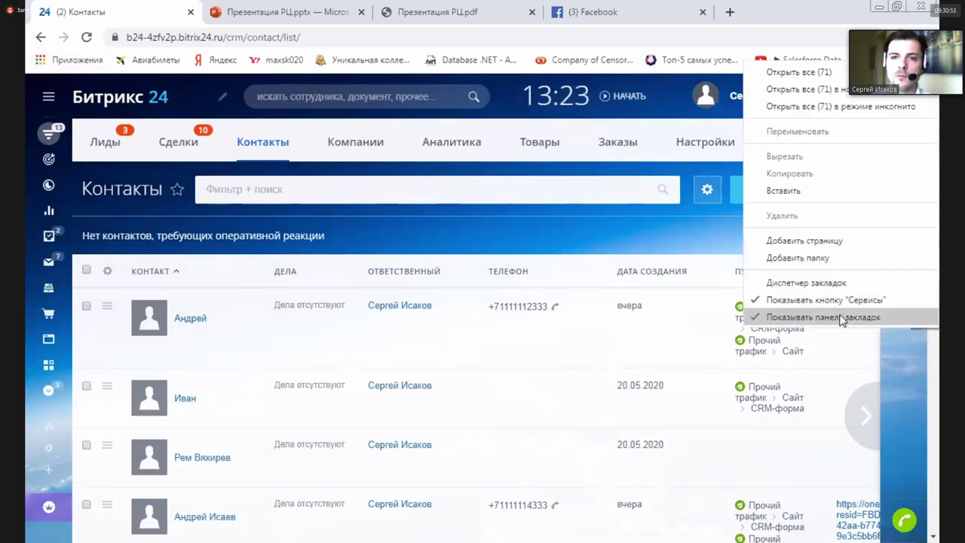
pyautogui.click(841, 317)
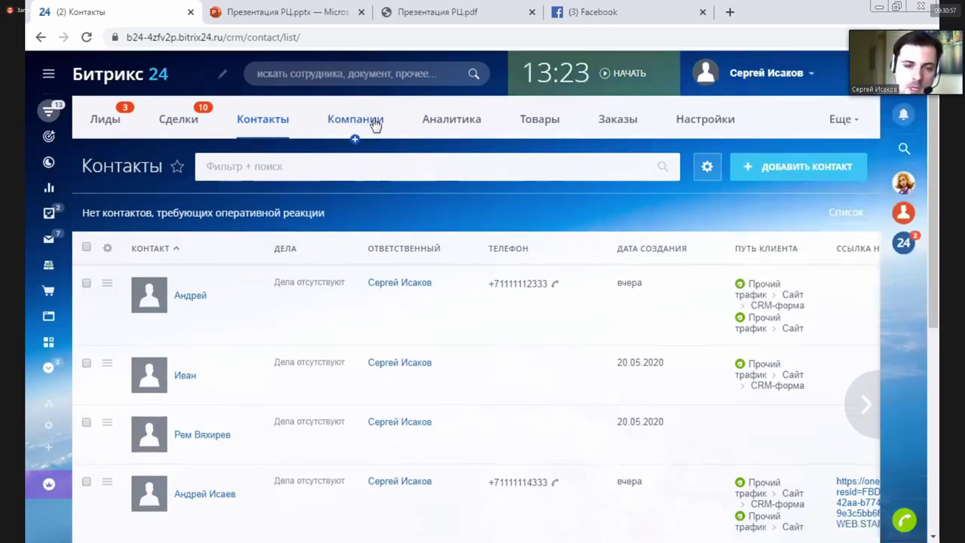
# Go to the CRM deals list and open the first deal in the Обучение менеджменту pipeline.
pyautogui.moveTo(84, 117)
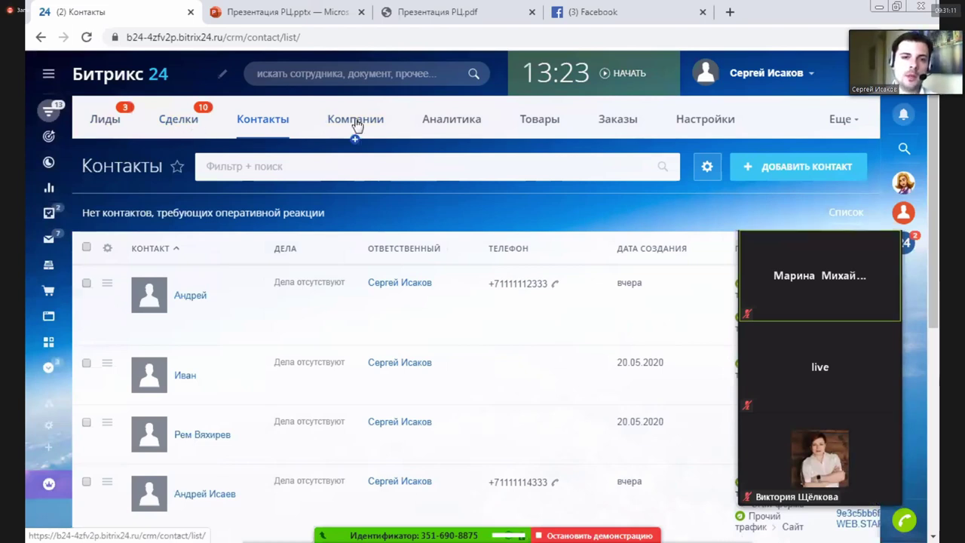
pyautogui.click(183, 123)
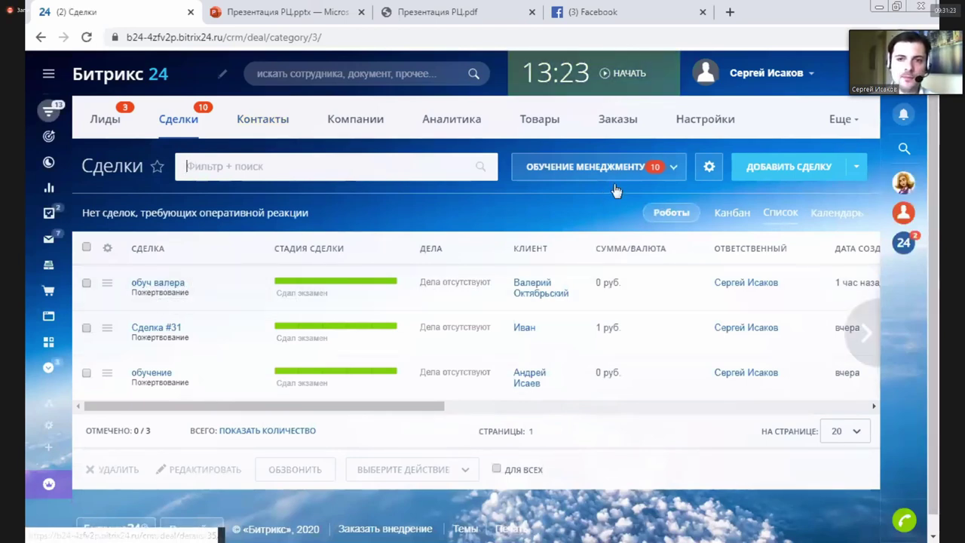
pyautogui.click(153, 285)
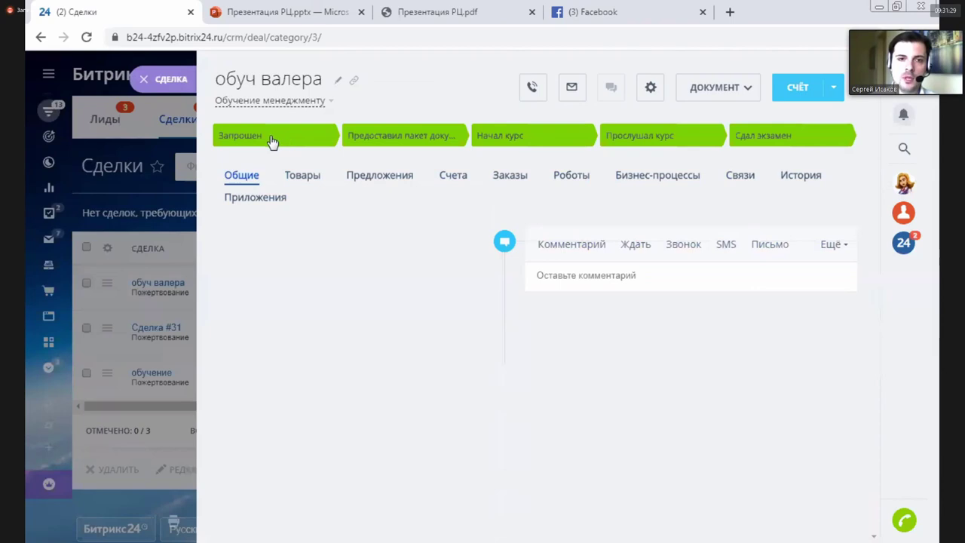
# Move the open training deal back to Запрошен and on to Начал курс, request its completion, and close the deal card.
pyautogui.click(272, 141)
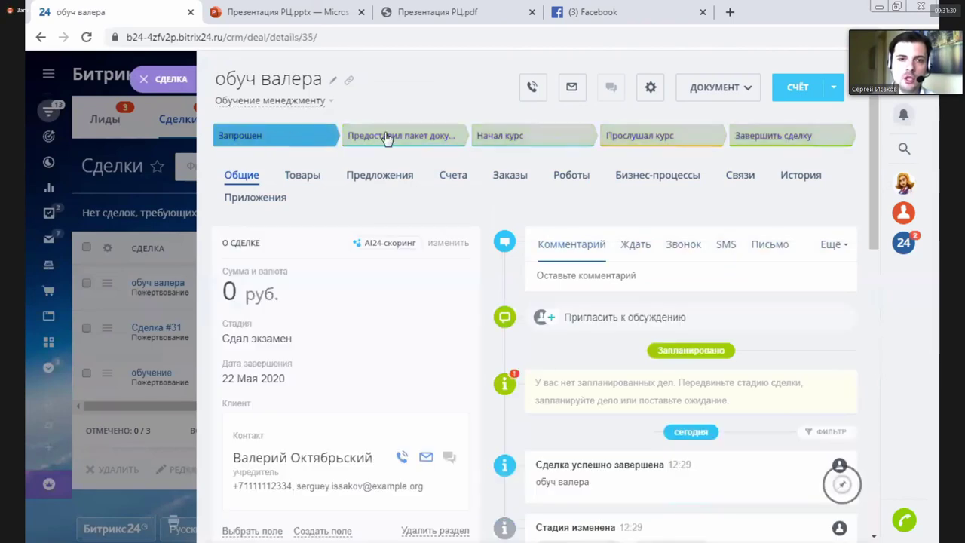
pyautogui.click(505, 140)
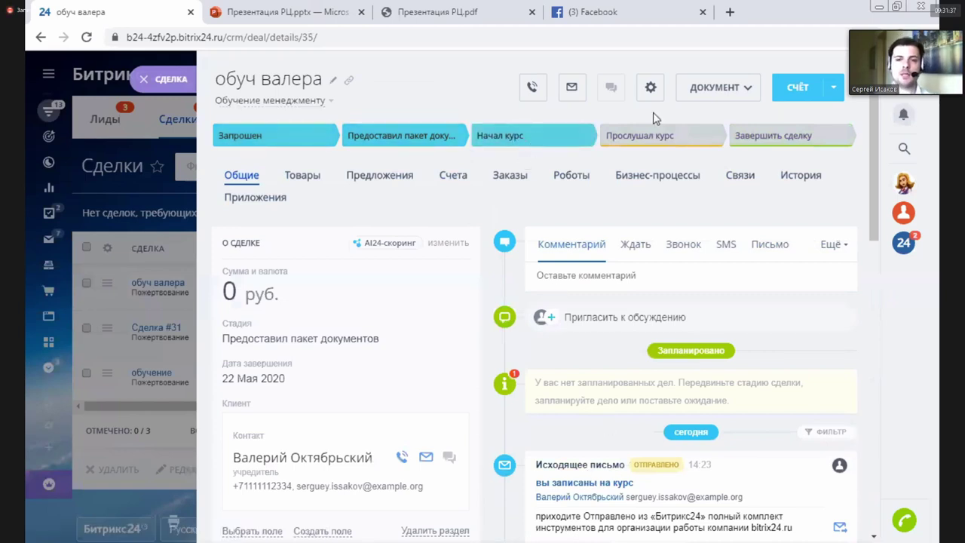
pyautogui.click(767, 138)
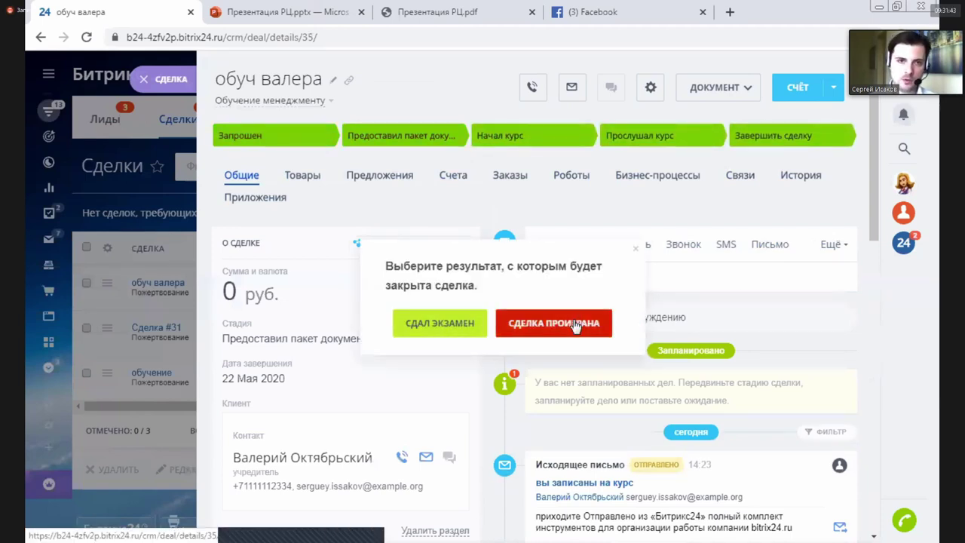
pyautogui.click(150, 79)
# Show the deals of the Консультации юриста pipeline and look over the stages of the тест deal, closing its card.
pyautogui.click(625, 175)
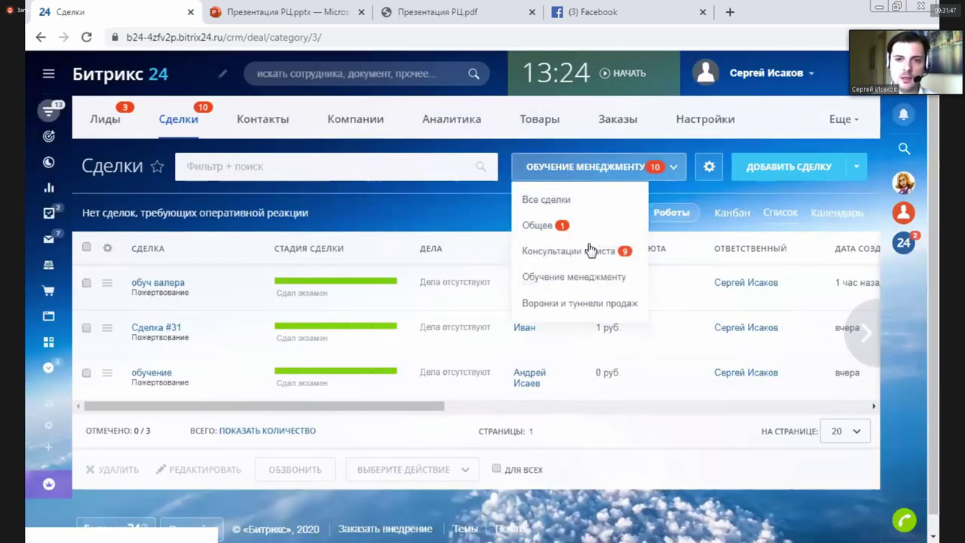
pyautogui.click(586, 254)
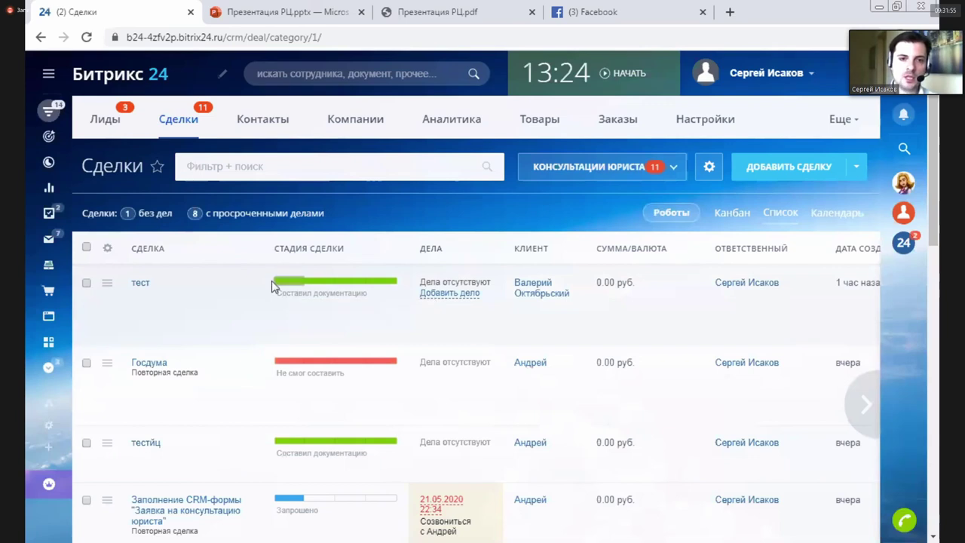
pyautogui.click(141, 284)
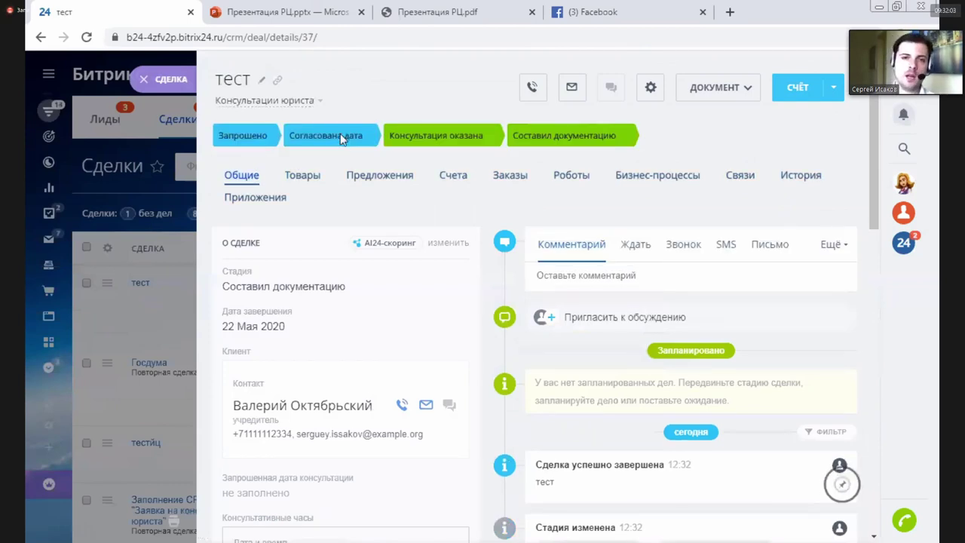
pyautogui.click(143, 80)
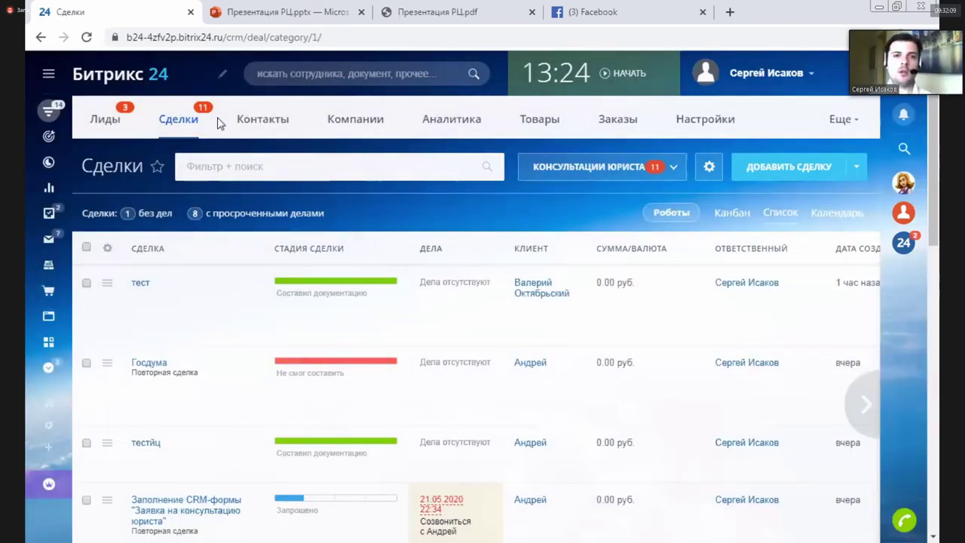
# Show the deals of the Общее pipeline and inspect the contact card of the client behind the Роснефть donation, closing it.
pyautogui.click(604, 172)
pyautogui.click(548, 235)
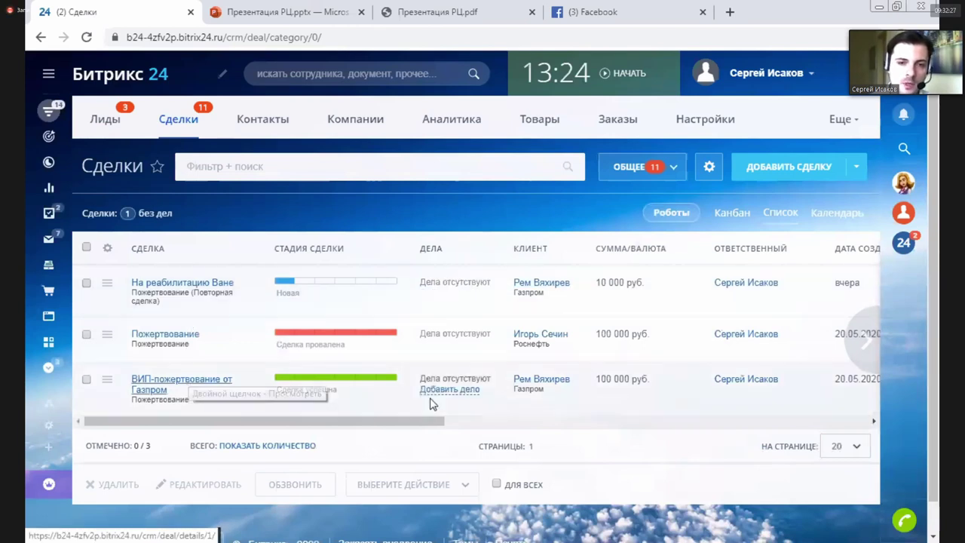
pyautogui.moveTo(406, 421)
pyautogui.mouseDown()
pyautogui.moveTo(472, 419)
pyautogui.moveTo(409, 419)
pyautogui.mouseUp()
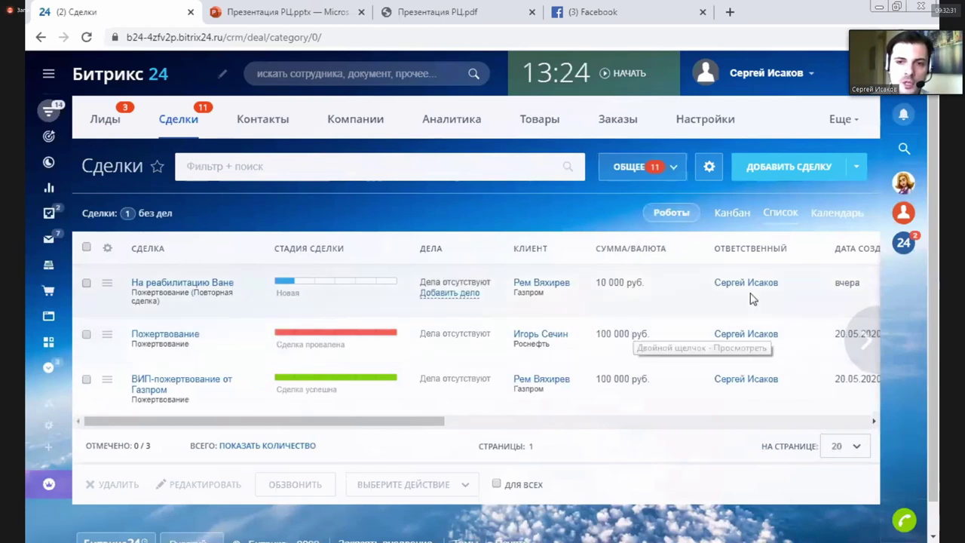
pyautogui.click(543, 336)
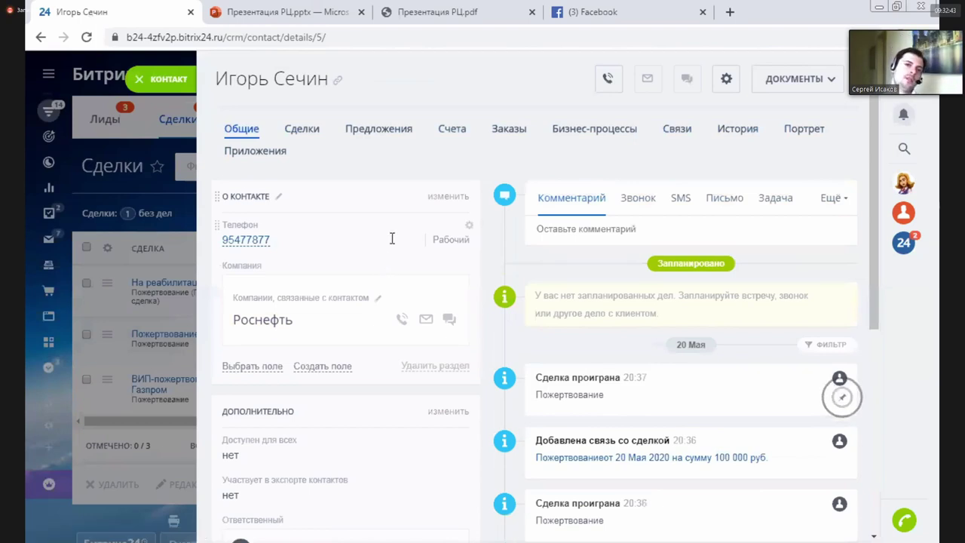
pyautogui.click(145, 83)
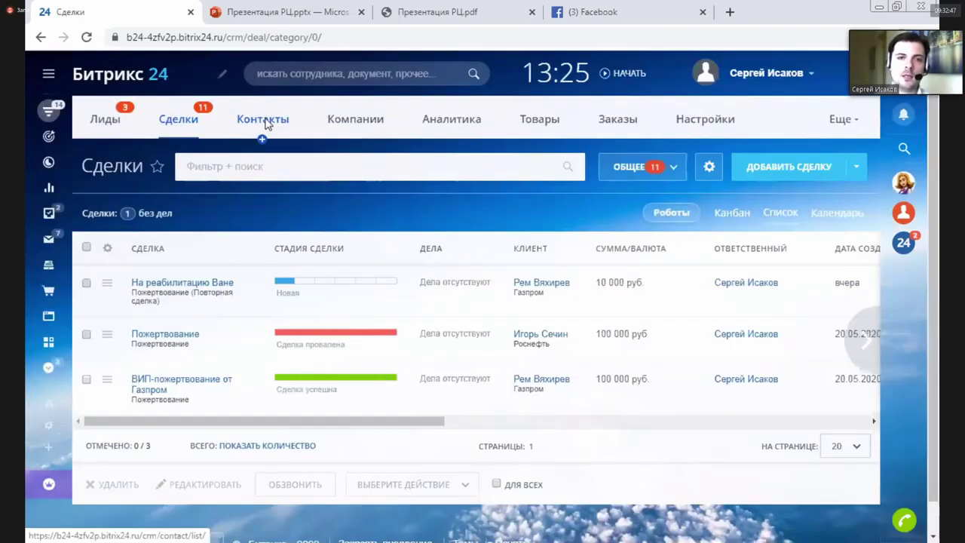
# Browse the contacts and companies lists, look over the Газпром company card, and return to the contacts.
pyautogui.click(262, 121)
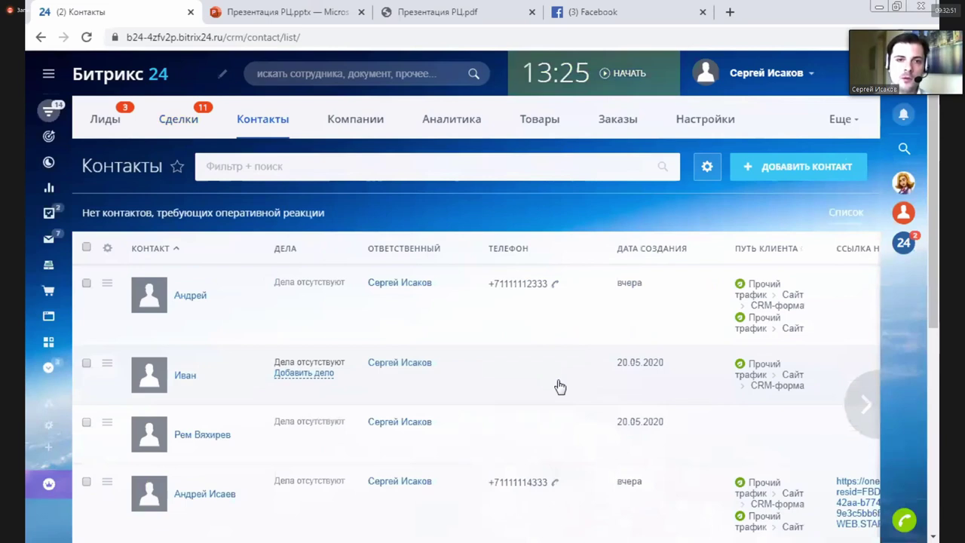
pyautogui.click(365, 121)
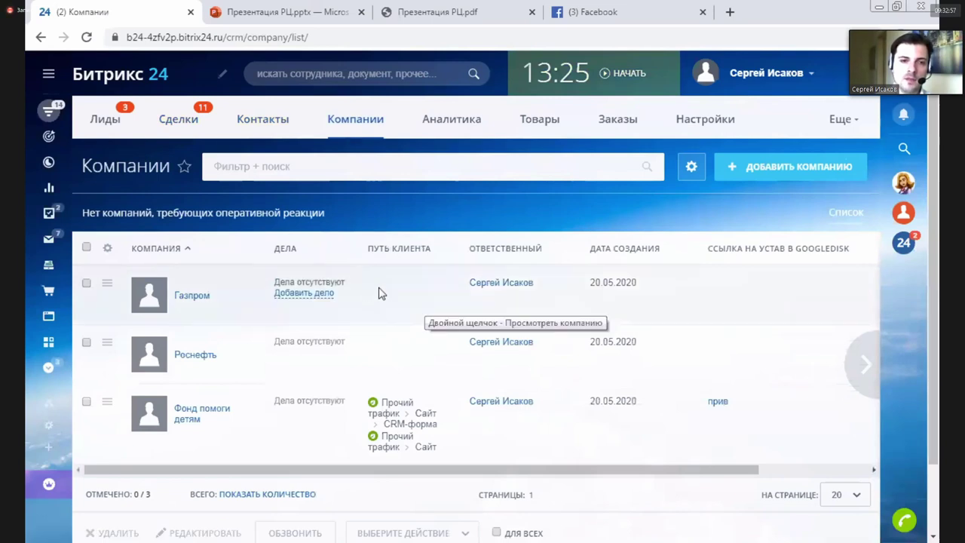
pyautogui.click(193, 295)
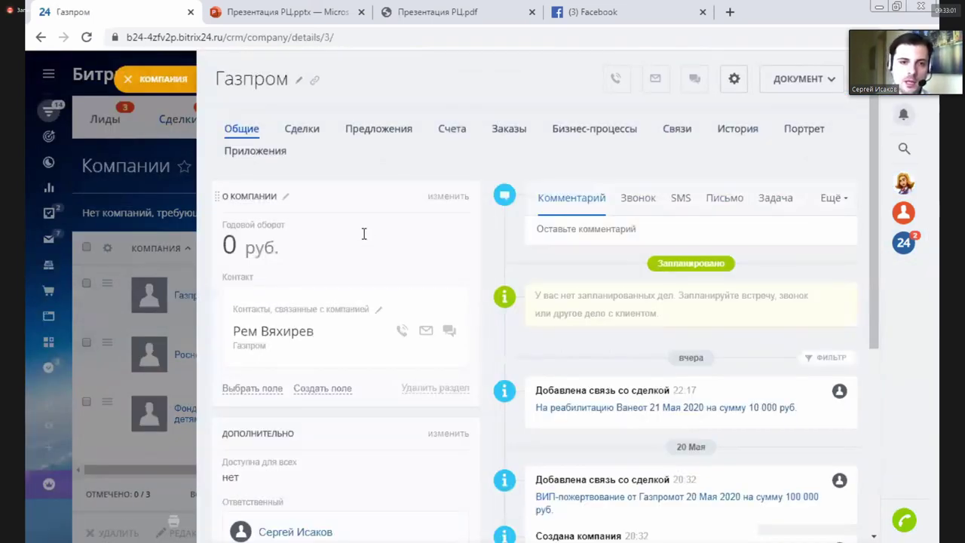
pyautogui.click(448, 198)
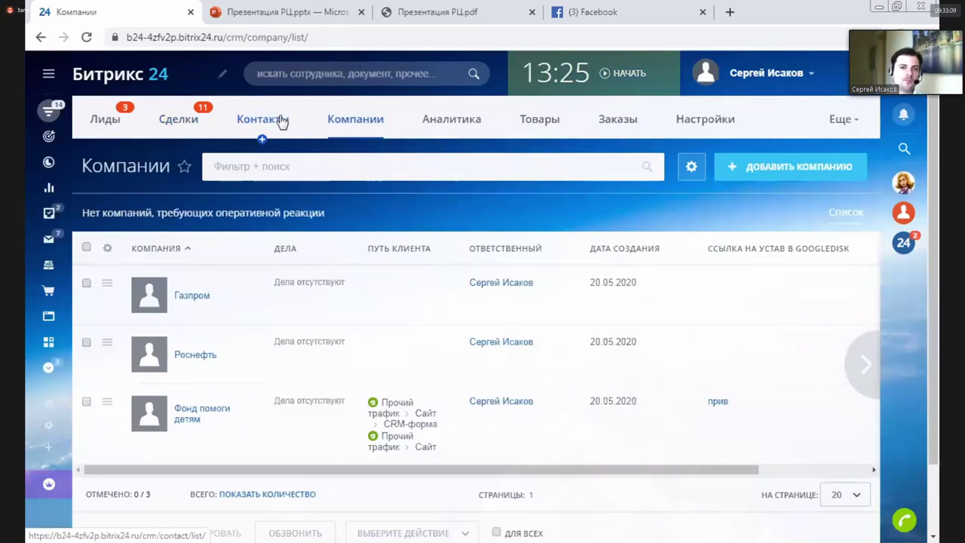
pyautogui.click(281, 122)
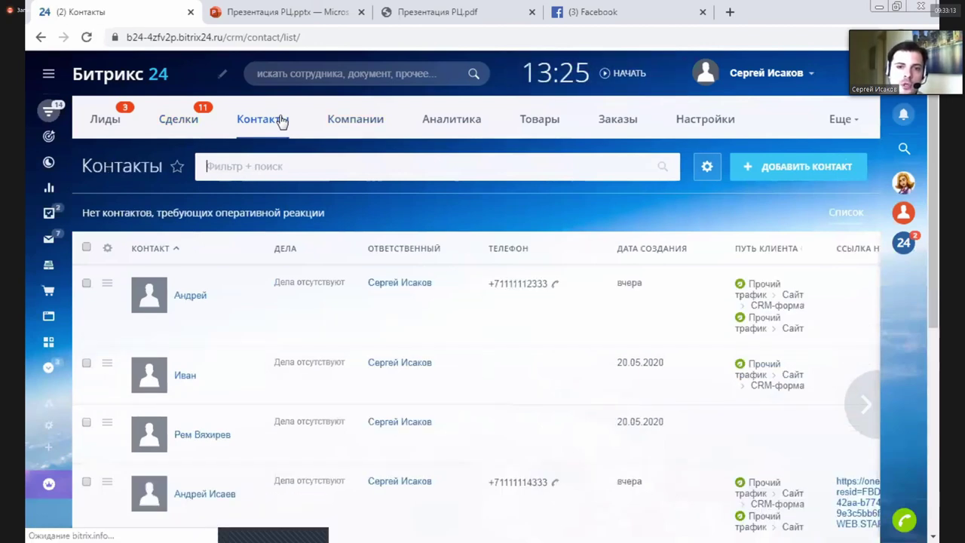
# Open the leads kanban board and look over the lead cards in the Поступила заявка stage.
pyautogui.click(104, 119)
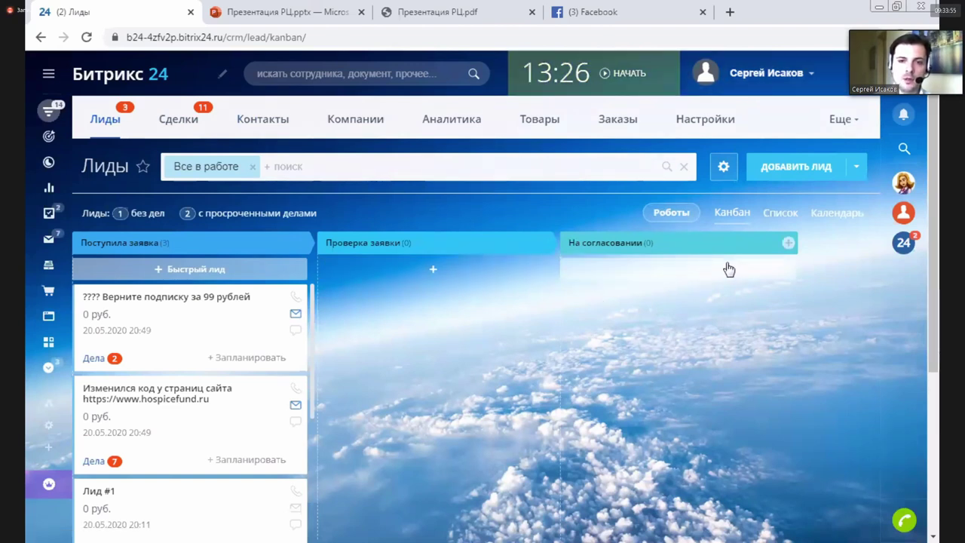
pyautogui.moveTo(251, 295); pyautogui.dragTo(177, 311)
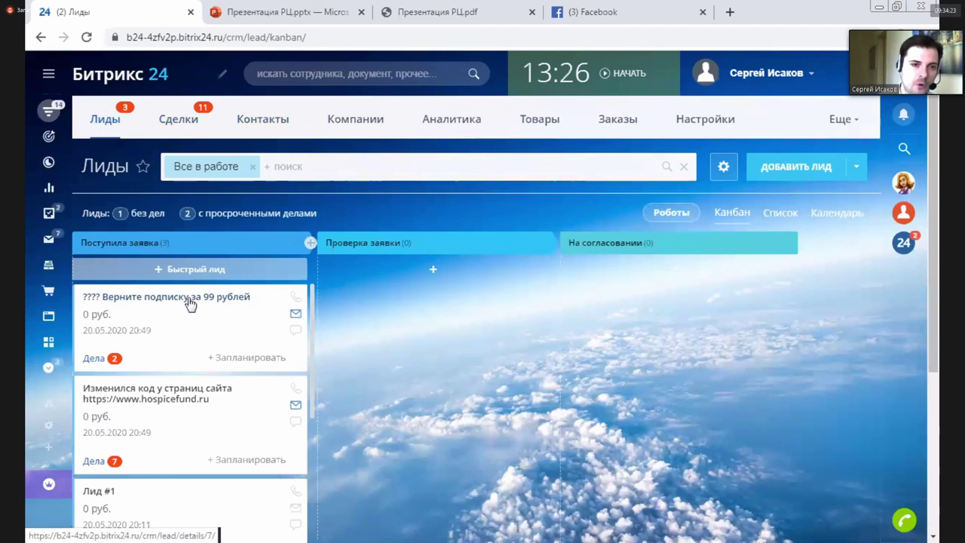
pyautogui.scroll(-3, 190, 303)
pyautogui.scroll(3, 196, 302)
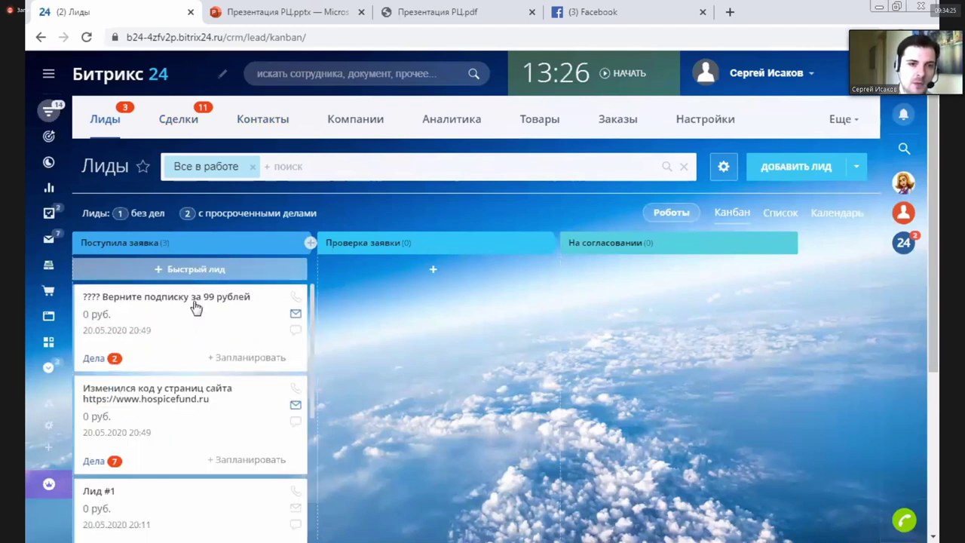
# Open the lead "???? Верните подписку за 99 рублей", review its details and activity history, and close its card.
pyautogui.click(194, 300)
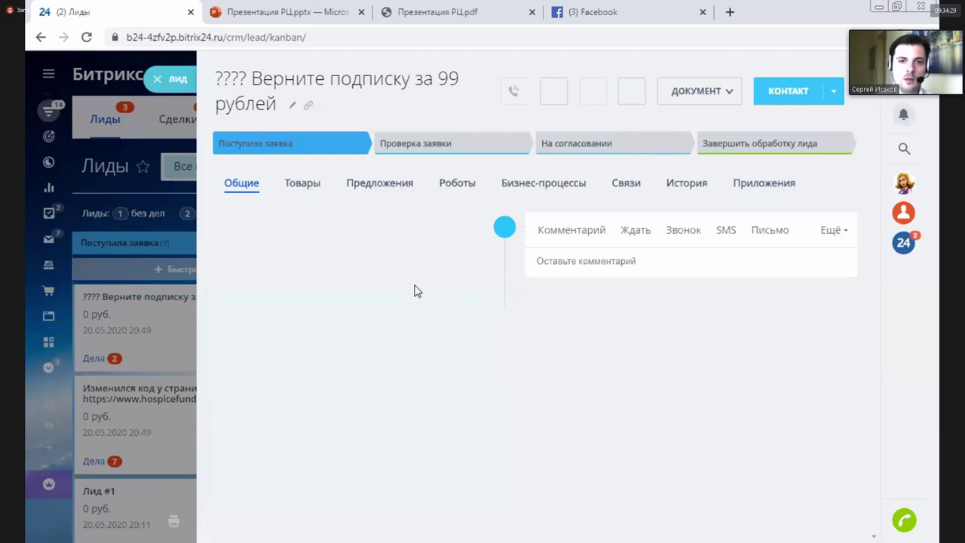
pyautogui.scroll(-4, 394, 267)
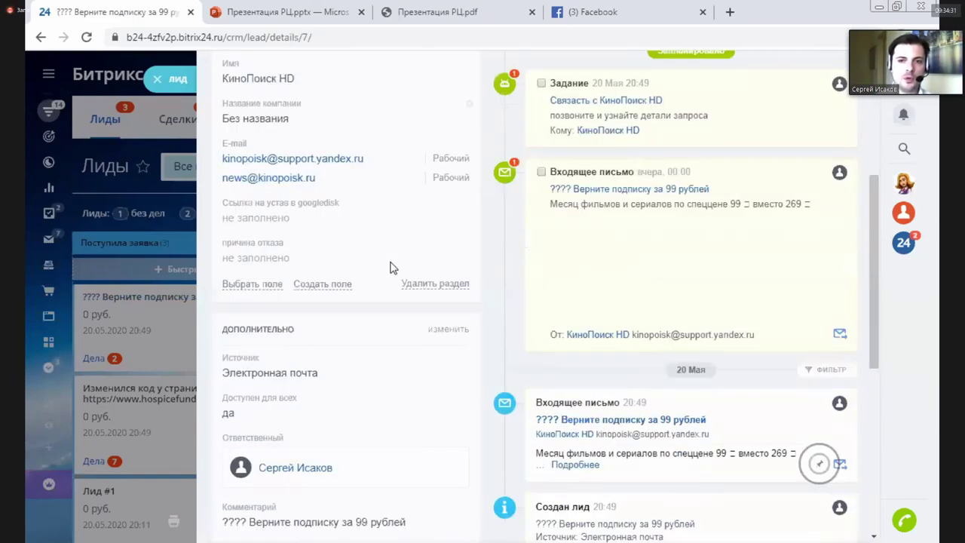
pyautogui.scroll(1, 405, 229)
pyautogui.scroll(3, 421, 189)
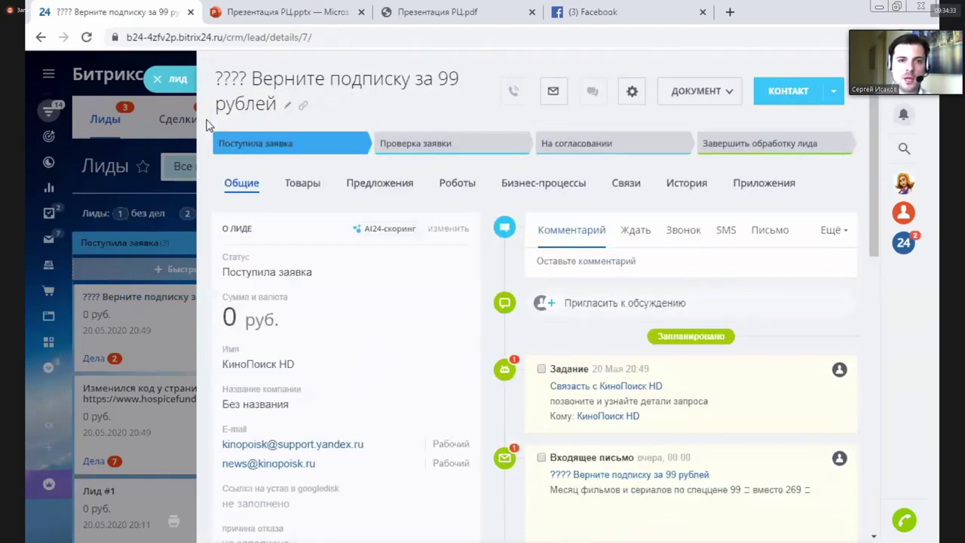
pyautogui.click(169, 89)
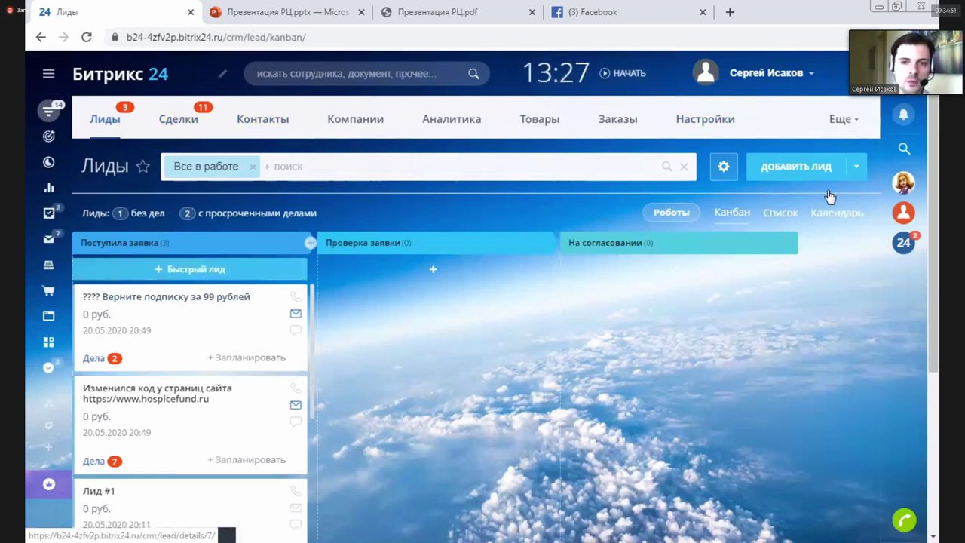
# Glance at the blank form for a new lead, close it, and open the CRM-формы page in a new browser tab.
pyautogui.click(794, 175)
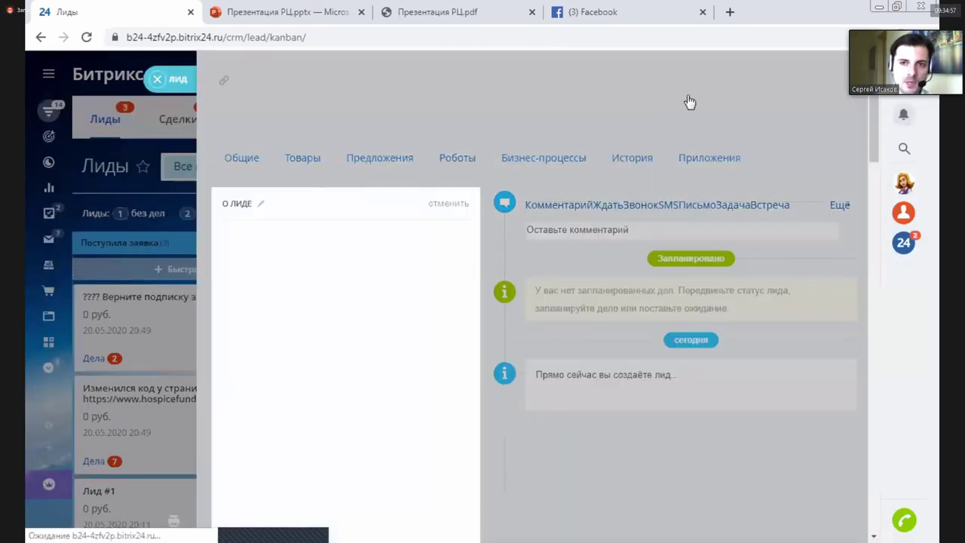
pyautogui.press('Escape')
pyautogui.click(840, 120)
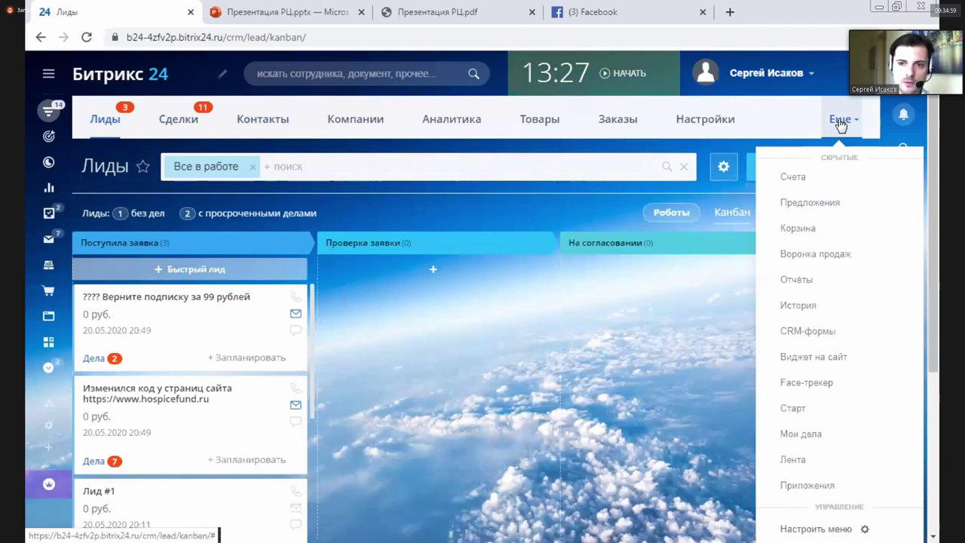
pyautogui.rightClick(808, 331)
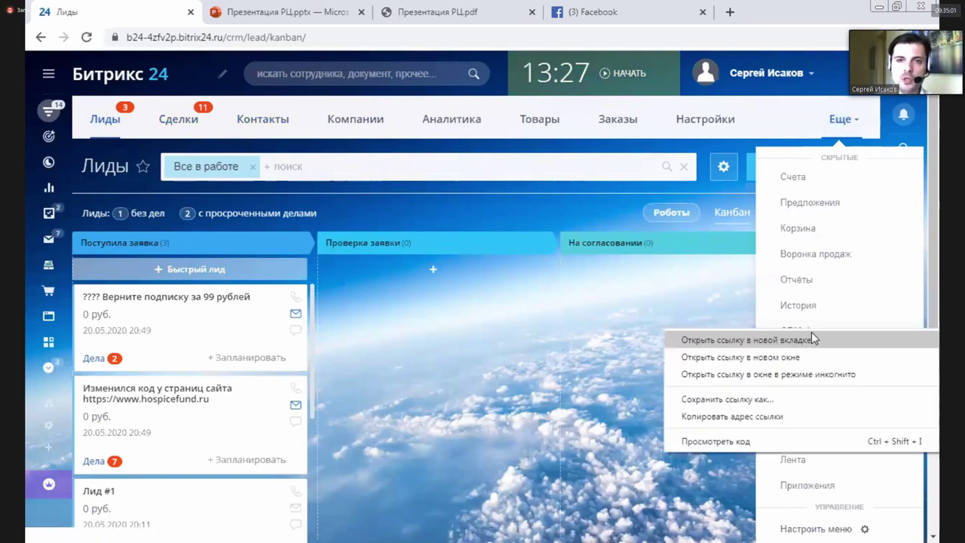
pyautogui.click(814, 338)
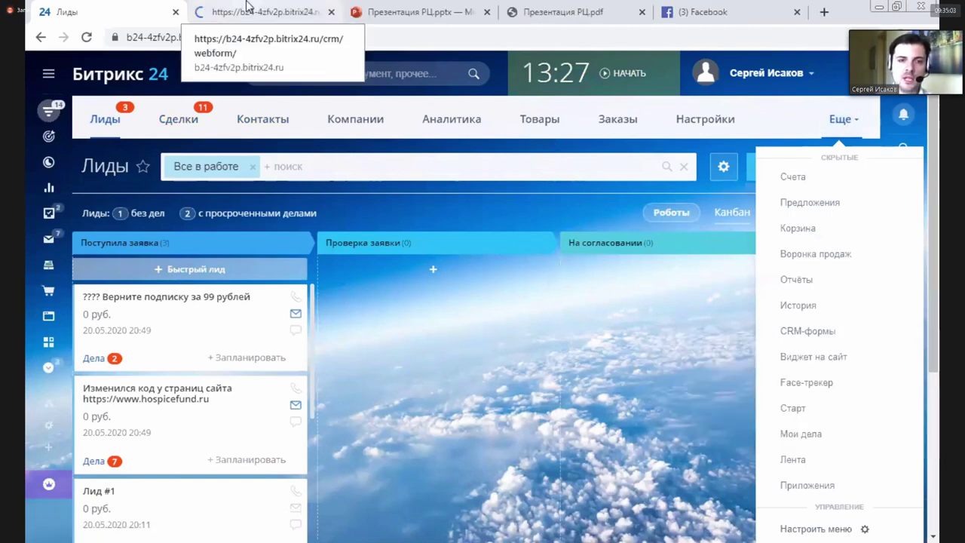
pyautogui.click(512, 205)
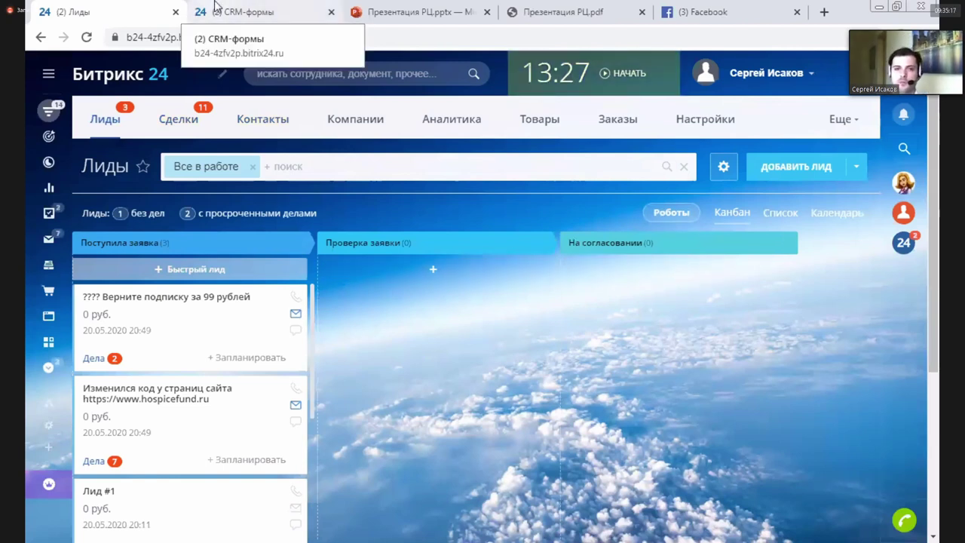
pyautogui.click(283, 32)
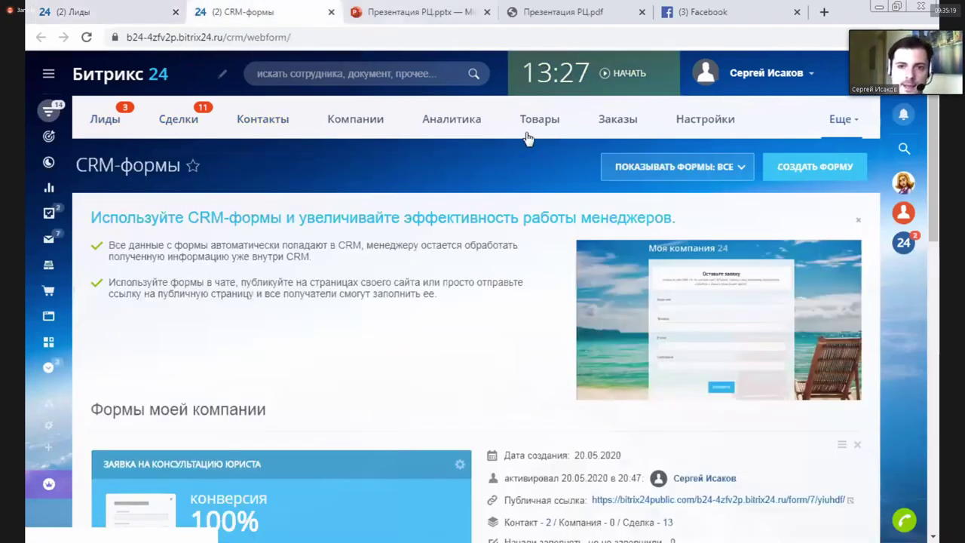
# Look over the company's own CRM forms, including the site code option of Заявка на консультацию юриста.
pyautogui.scroll(-1, 528, 135)
pyautogui.scroll(-2, 451, 241)
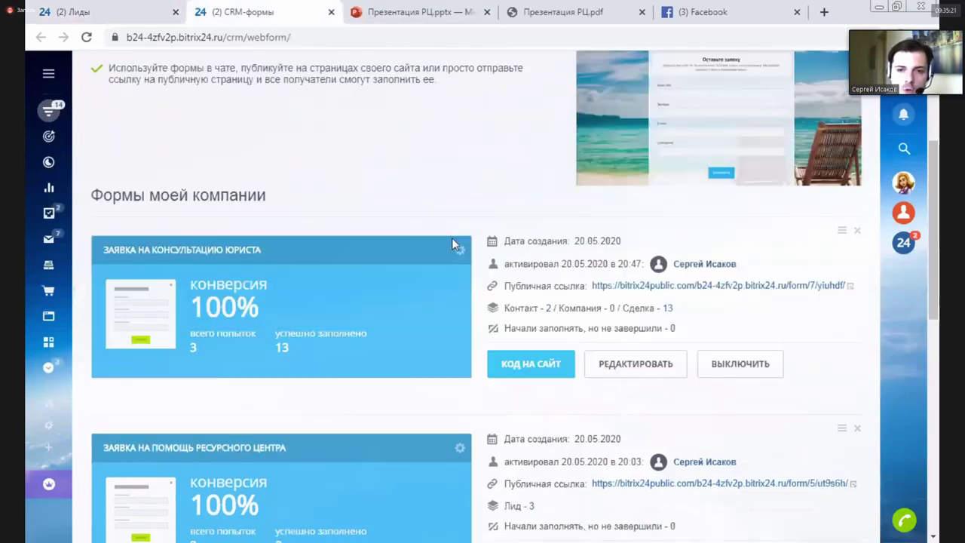
pyautogui.scroll(3, 452, 305)
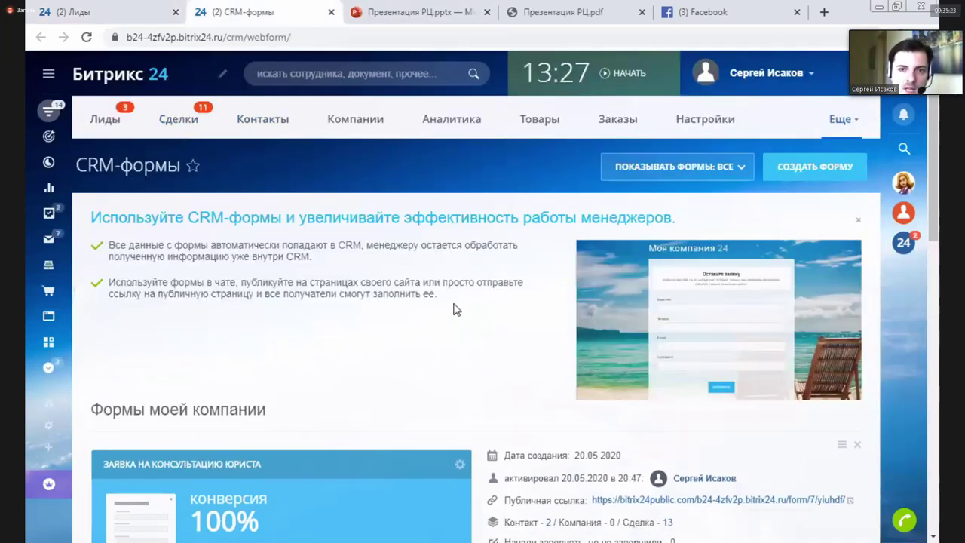
pyautogui.scroll(-1, 455, 305)
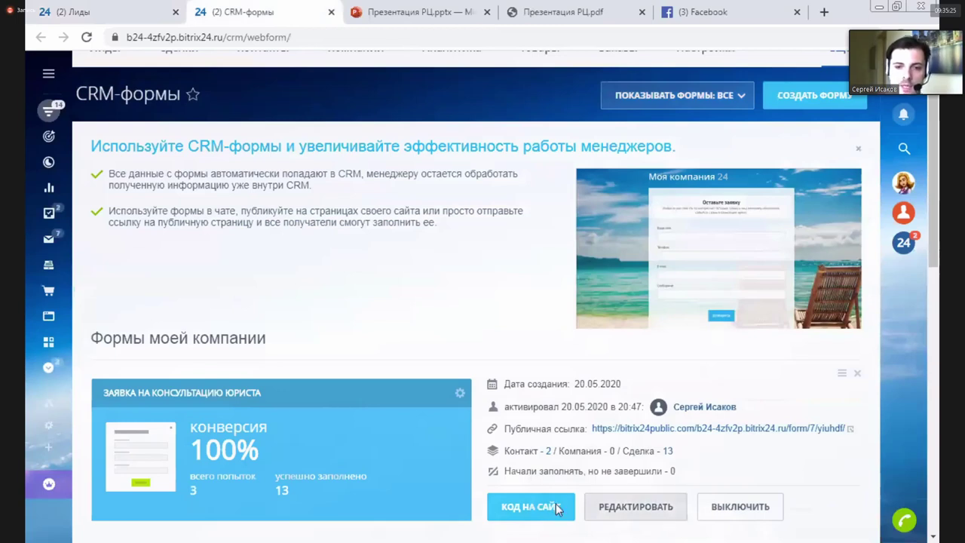
pyautogui.scroll(-1, 571, 346)
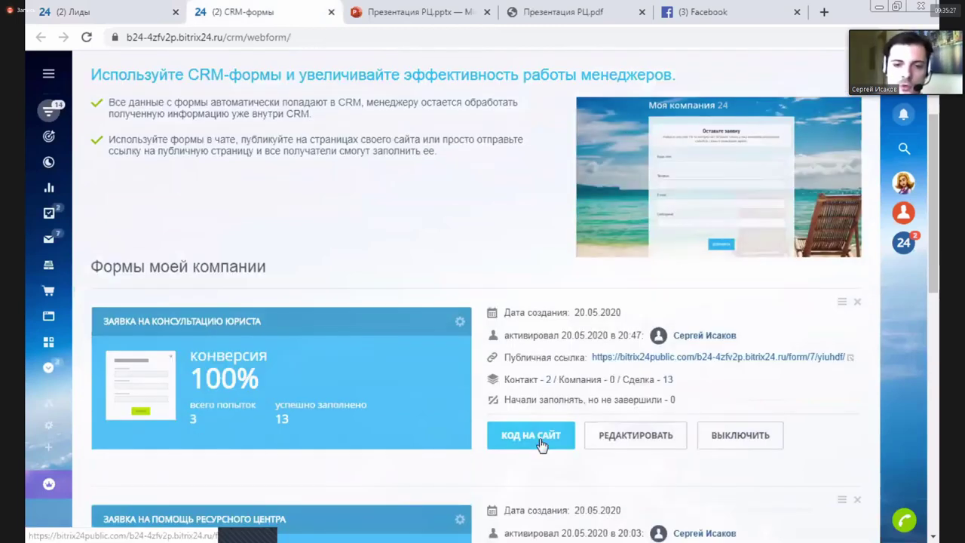
pyautogui.click(530, 435)
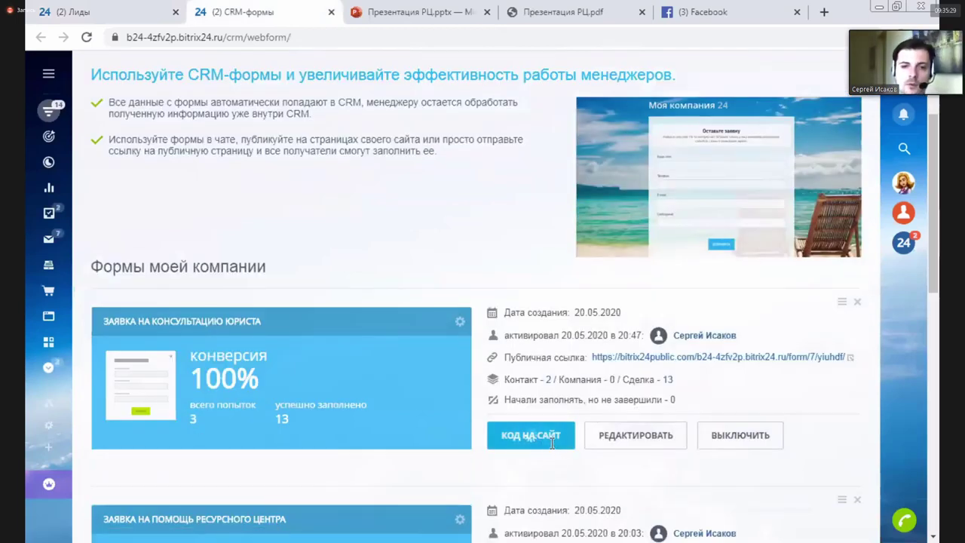
pyautogui.click(706, 146)
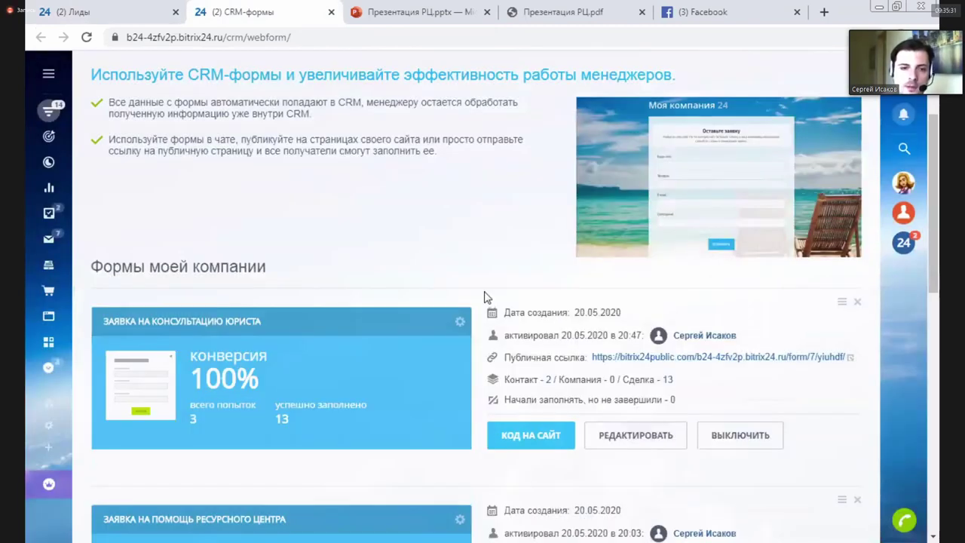
pyautogui.scroll(-2, 396, 199)
pyautogui.scroll(-1, 392, 199)
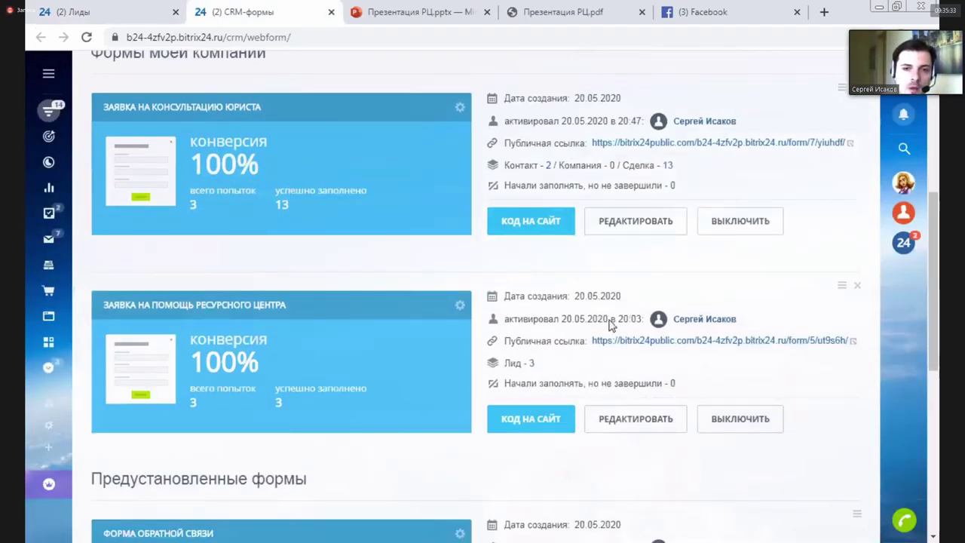
# Open the public page of the form Заявка на помощь ресурсного центра and enter "тест" as the company name.
pyautogui.click(637, 340)
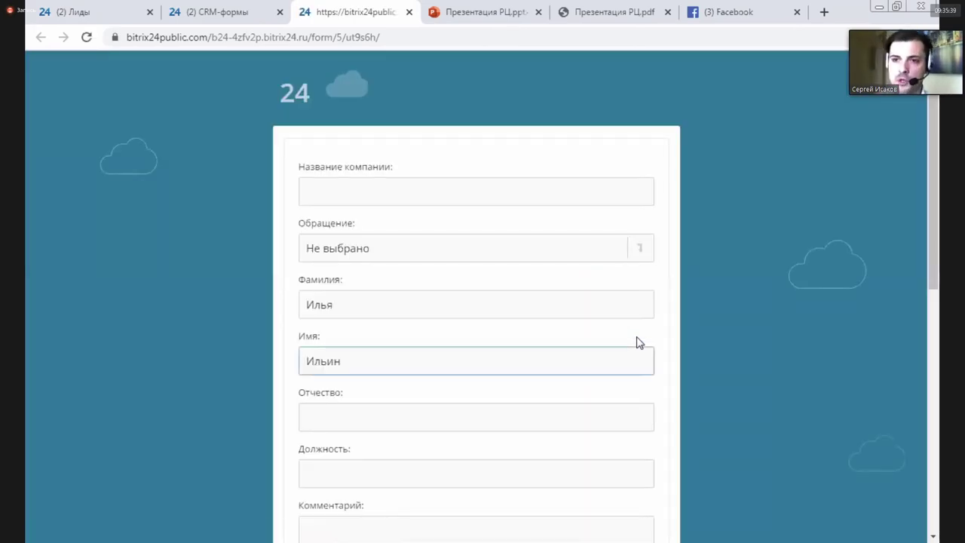
pyautogui.moveTo(934, 197); pyautogui.dragTo(934, 257)
pyautogui.scroll(2, 907, 271)
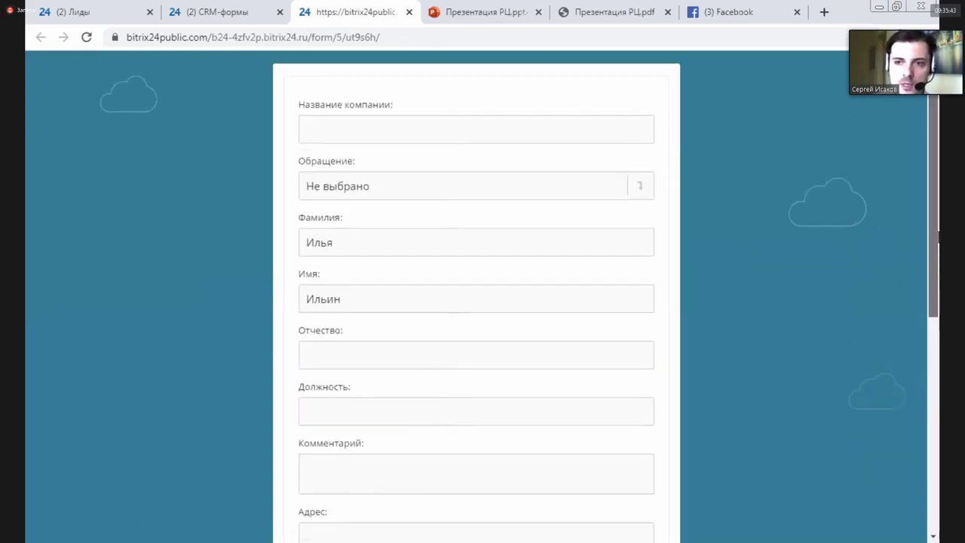
pyautogui.click(507, 183)
pyautogui.write('тест')
pyautogui.click(429, 342)
pyautogui.scroll(-1, 918, 224)
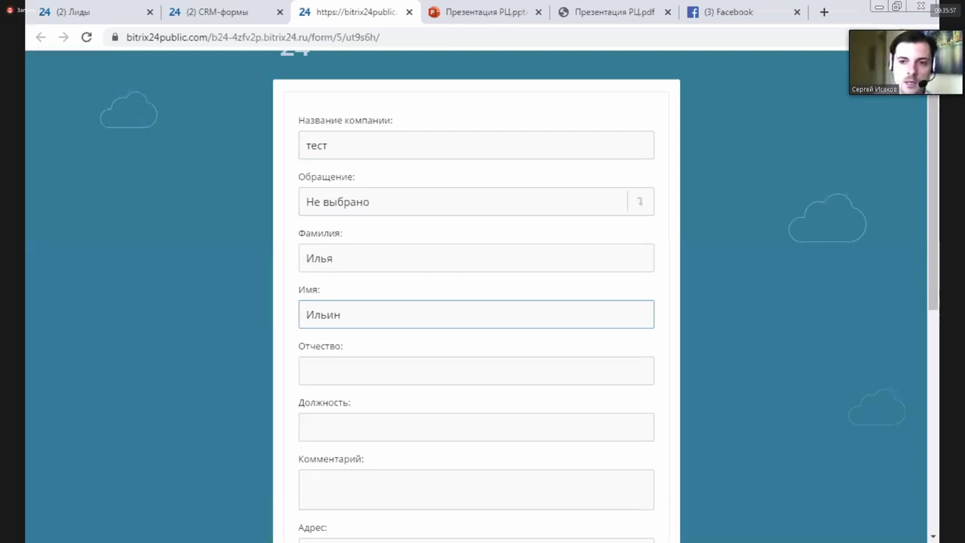
# Enter "райтер" as the applicant's position and go over the contact e-mail and phone fields.
pyautogui.scroll(-2, 465, 312)
pyautogui.click(465, 312)
pyautogui.write('райтер')
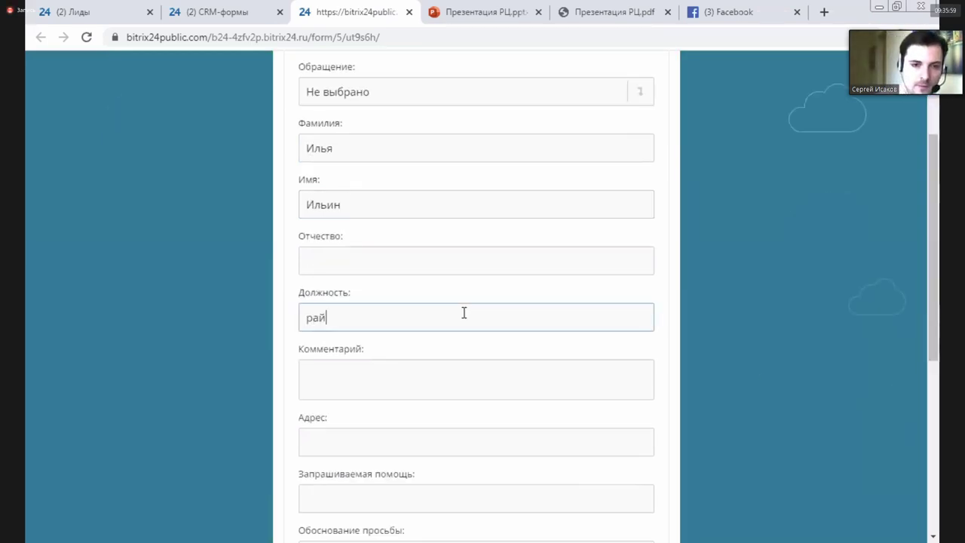
pyautogui.click(407, 380)
pyautogui.moveTo(937, 305); pyautogui.dragTo(937, 269)
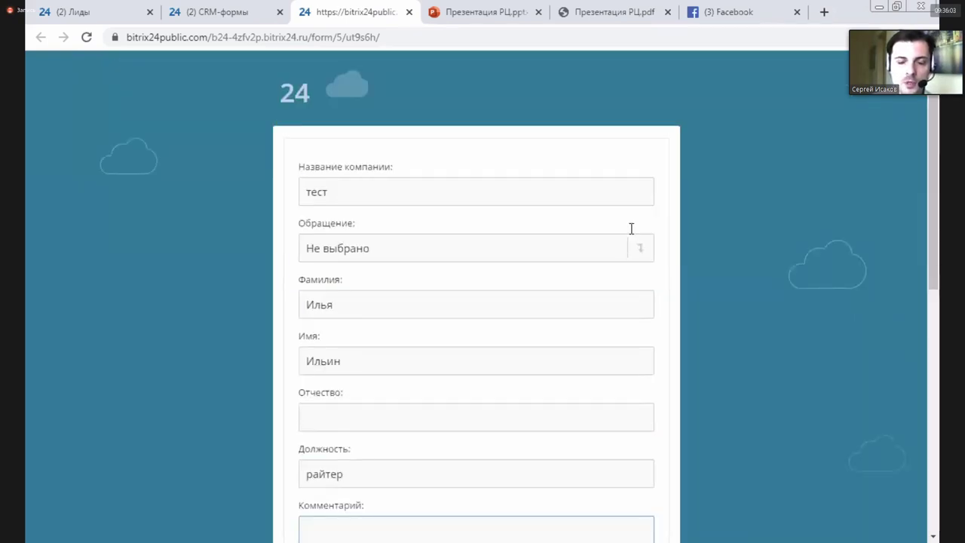
pyautogui.scroll(-5, 377, 390)
pyautogui.click(343, 392)
pyautogui.press('BackSpace')
pyautogui.press('BackSpace')
pyautogui.click(385, 453)
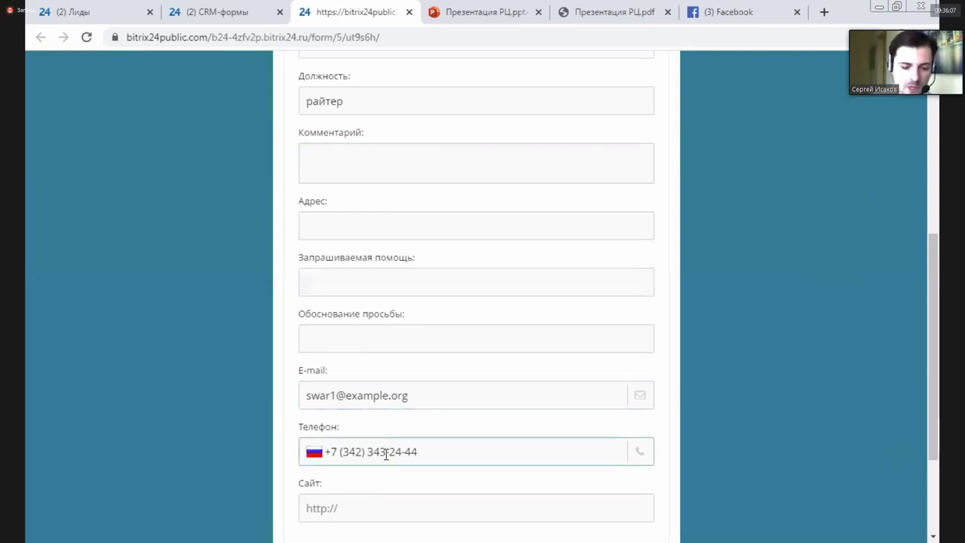
# Enter "консультация по бухгалтерии" as the requested help and submit the form.
pyautogui.click(367, 330)
pyautogui.click(377, 281)
pyautogui.write('консультация по буз')
pyautogui.press('BackSpace')
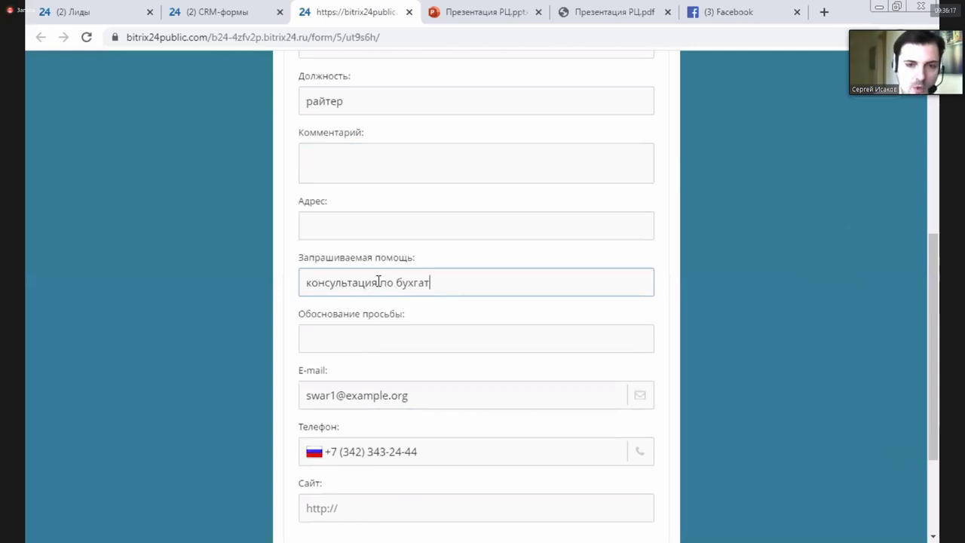
pyautogui.press('BackSpace')
pyautogui.write('т')
pyautogui.press('BackSpace')
pyautogui.write('л')
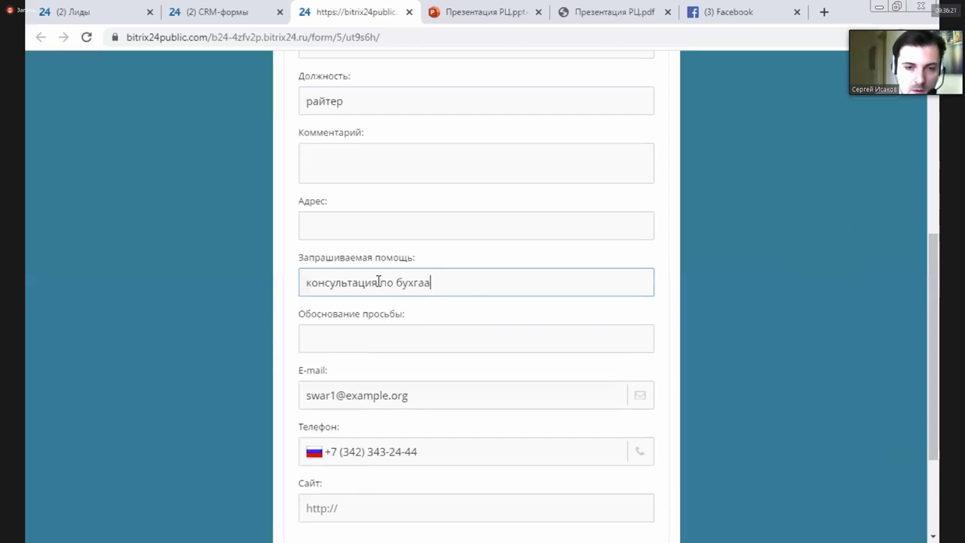
pyautogui.write('терии')
pyautogui.click(422, 336)
pyautogui.scroll(-2, 455, 339)
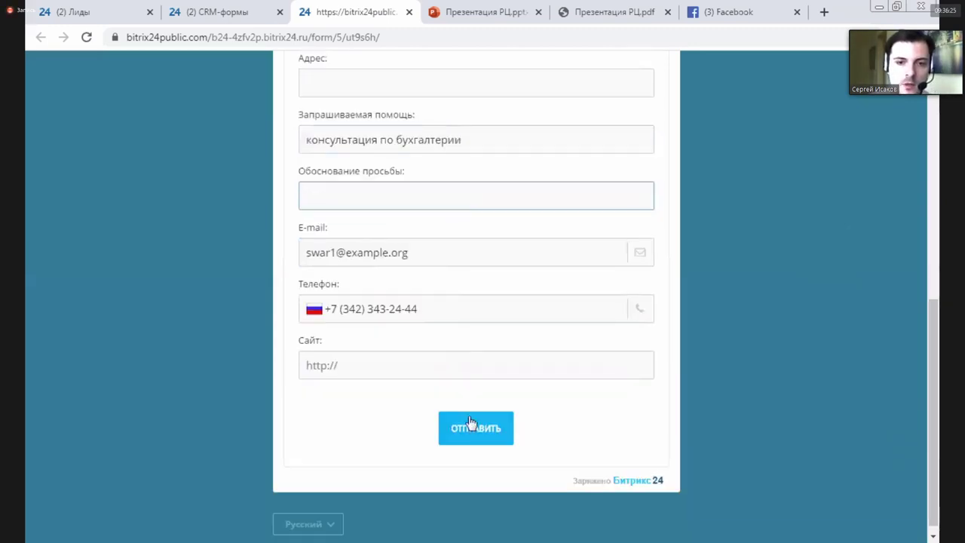
pyautogui.click(470, 424)
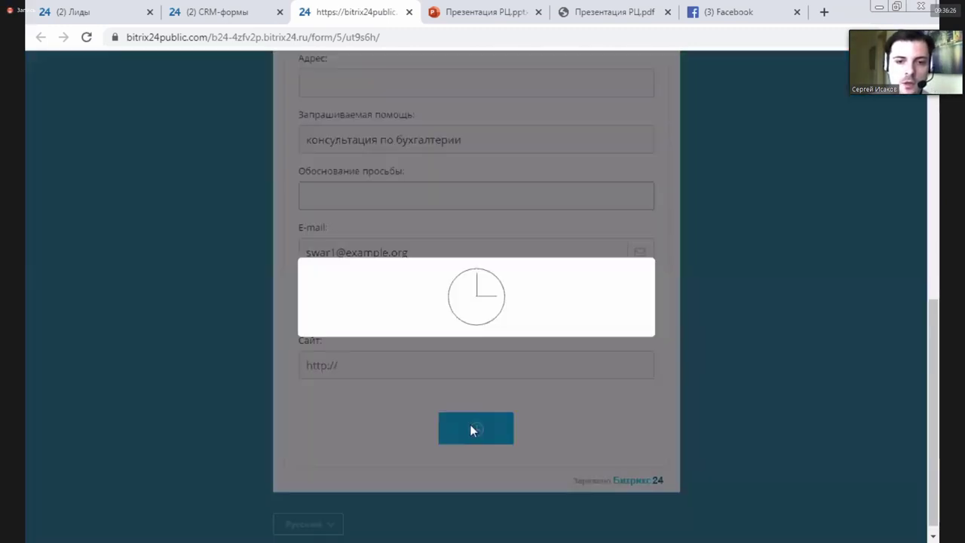
# Return to the leads board and open the newly assigned task to contact the applicant from its notification.
pyautogui.click(218, 10)
pyautogui.click(71, 12)
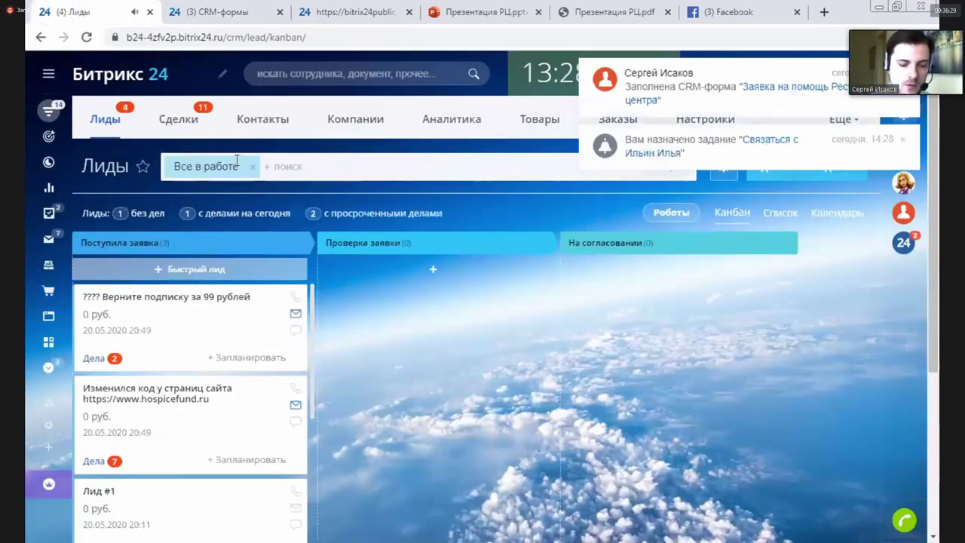
pyautogui.click(663, 155)
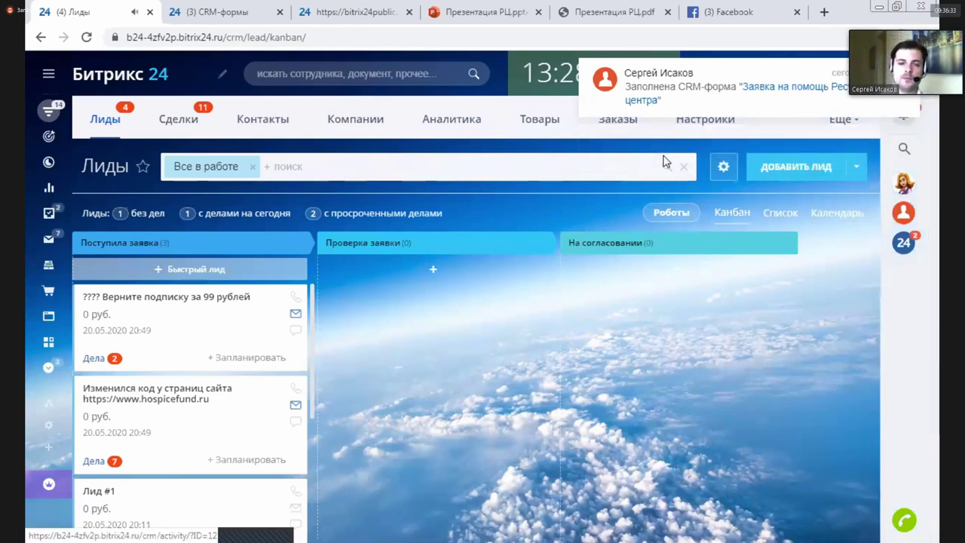
pyautogui.click(477, 162)
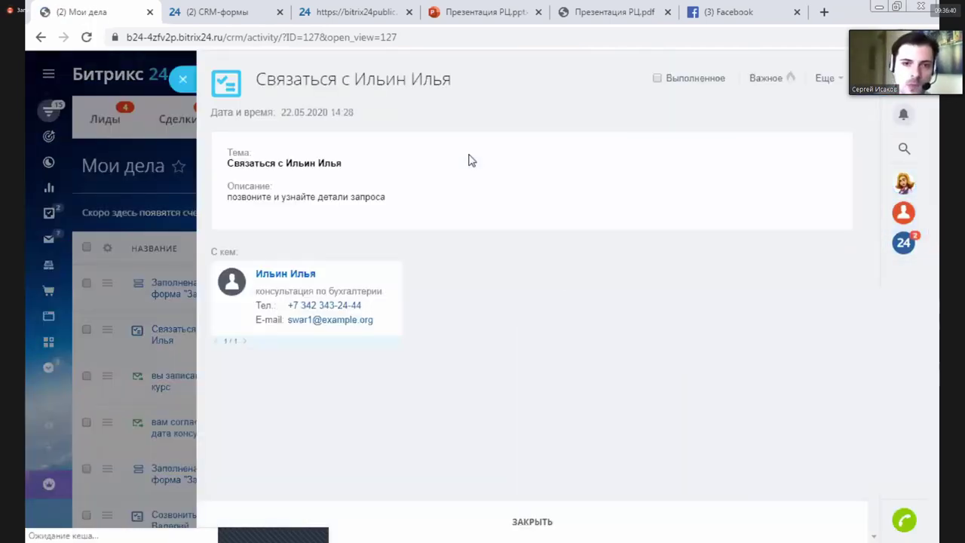
# Open the lead "консультация по бухгалтерии" from the task and review its fields, planned task and activity history.
pyautogui.click(305, 273)
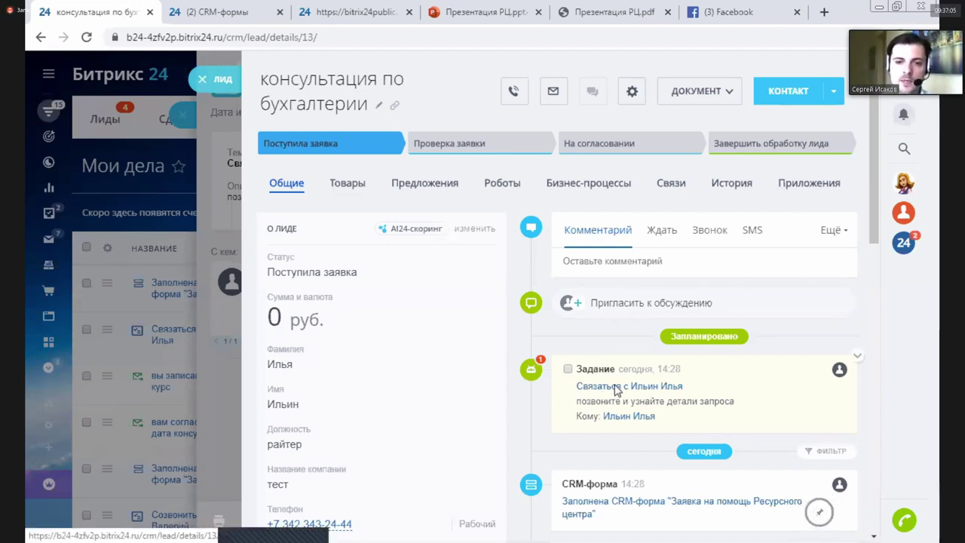
pyautogui.scroll(-3, 470, 334)
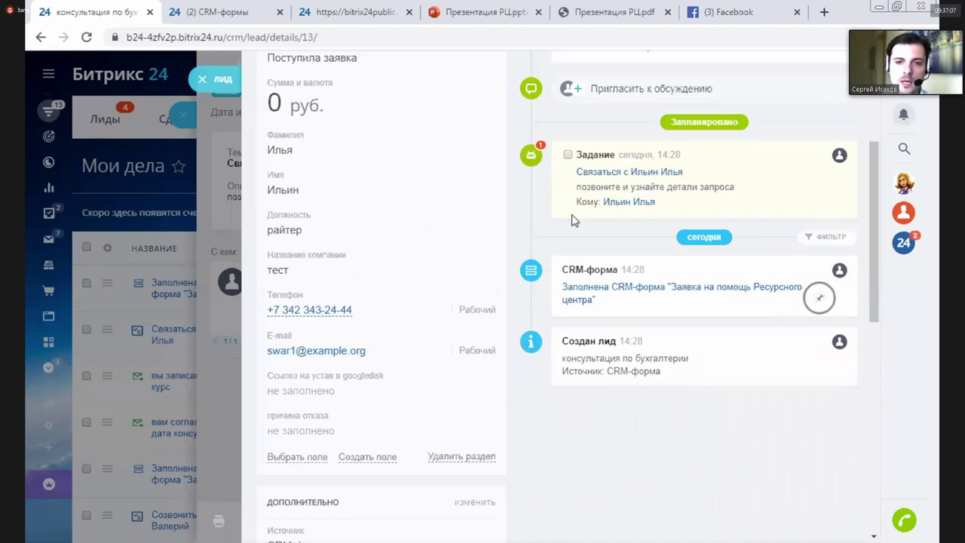
pyautogui.scroll(3, 571, 220)
pyautogui.click(499, 152)
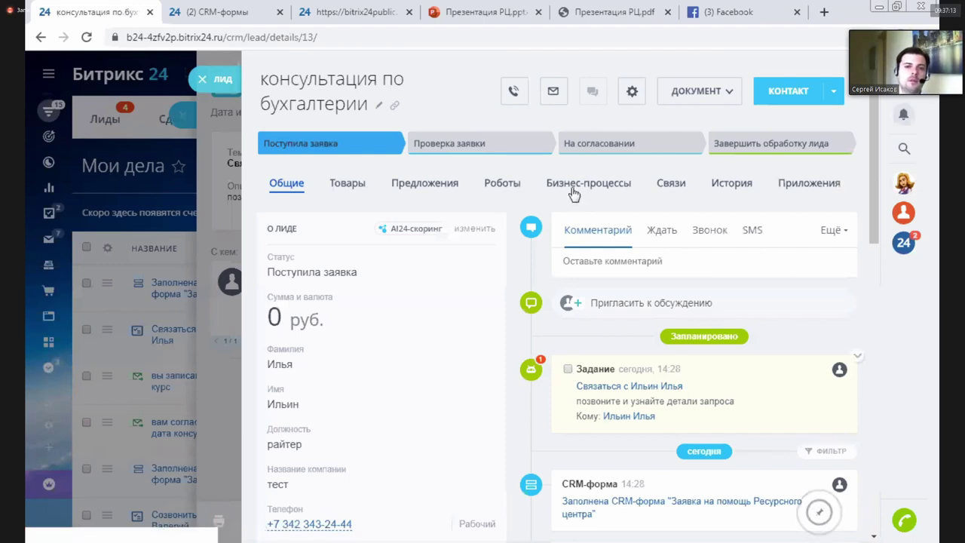
pyautogui.scroll(-8, 405, 343)
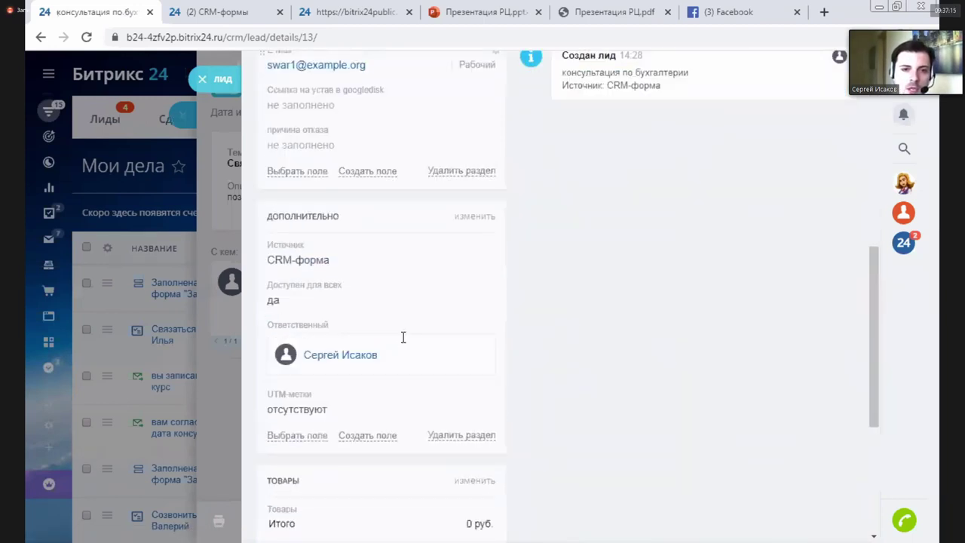
pyautogui.scroll(1, 406, 313)
pyautogui.scroll(5, 406, 303)
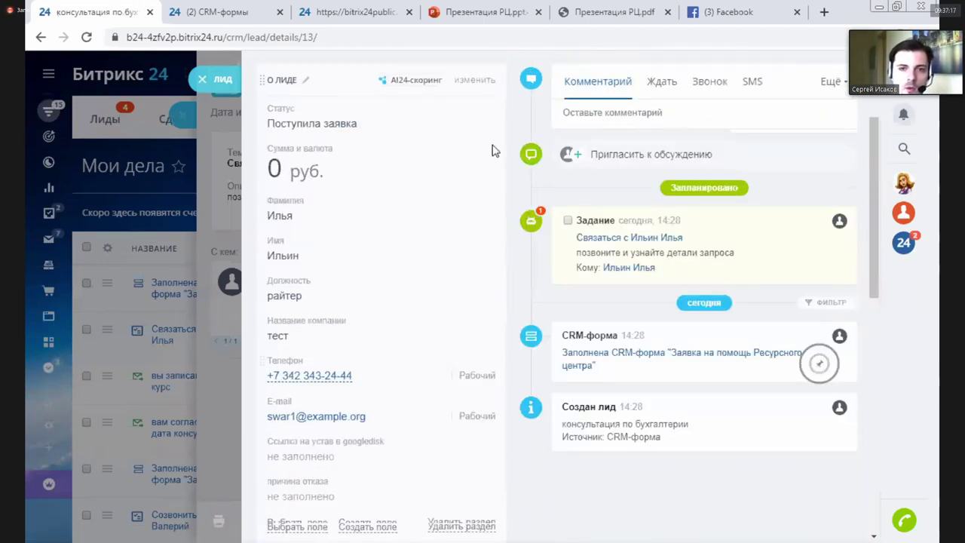
pyautogui.scroll(2, 495, 150)
# Move the lead to the Проверка заявки stage, saving the copied OneDrive document link in the required field Ссылка на устав в googledisk.
pyautogui.click(468, 151)
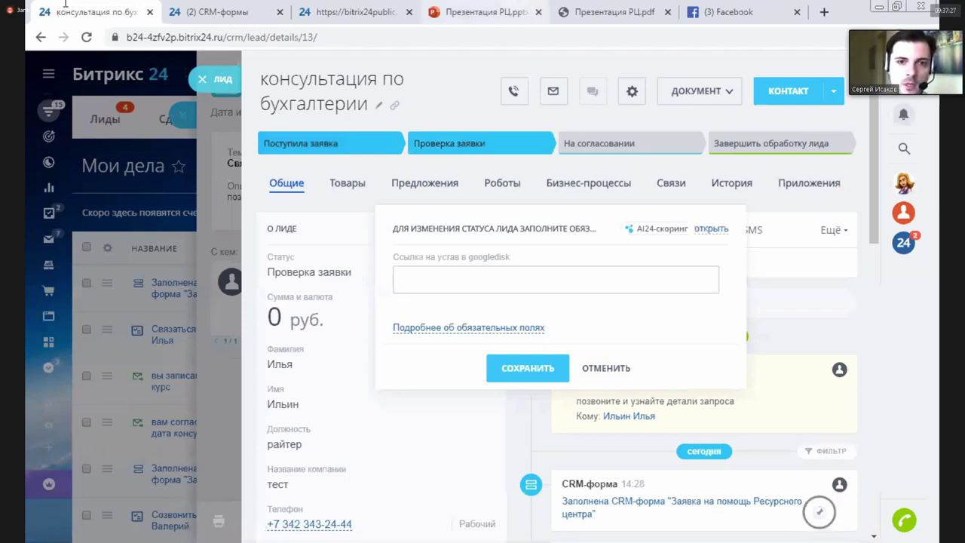
pyautogui.click(439, 289)
pyautogui.hotkey('ctrl', 'v')
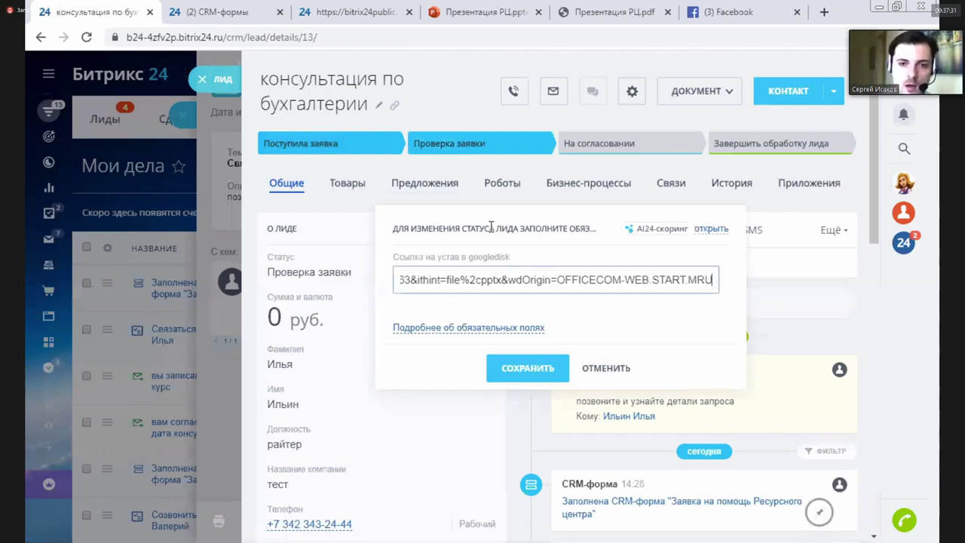
pyautogui.click(516, 377)
pyautogui.click(516, 374)
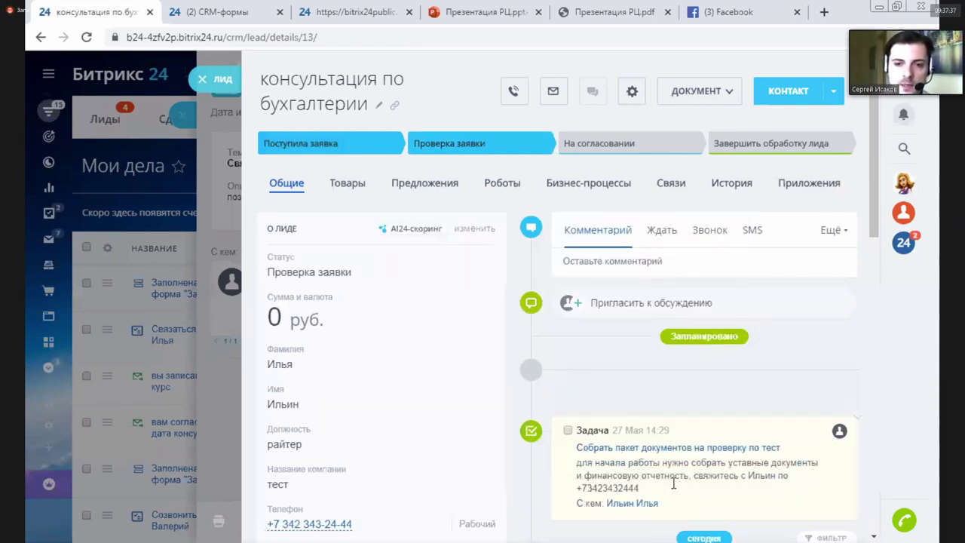
pyautogui.scroll(-1, 624, 458)
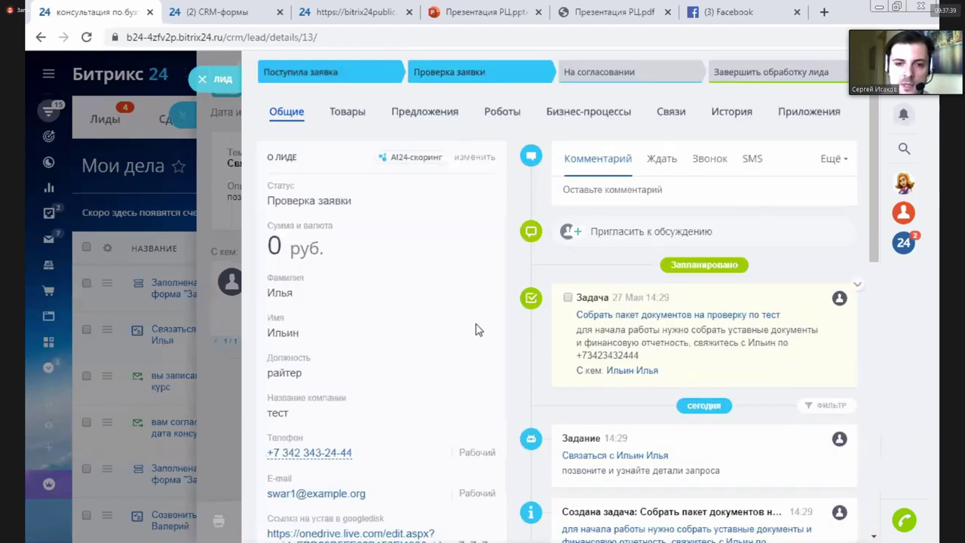
# Open the lead's planned task Собрать пакет документов на проверку по тест, mark it completed and return to the lead.
pyautogui.scroll(1, 575, 142)
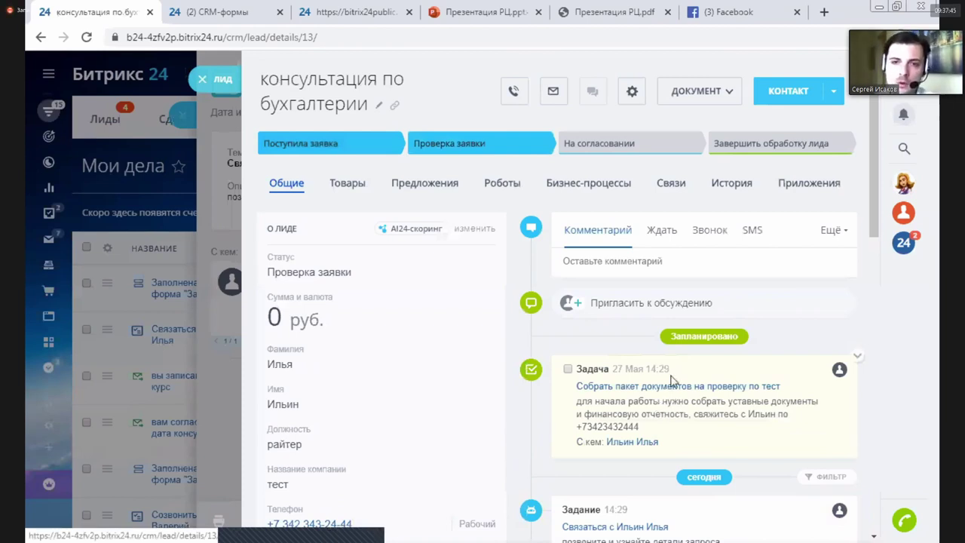
pyautogui.click(650, 147)
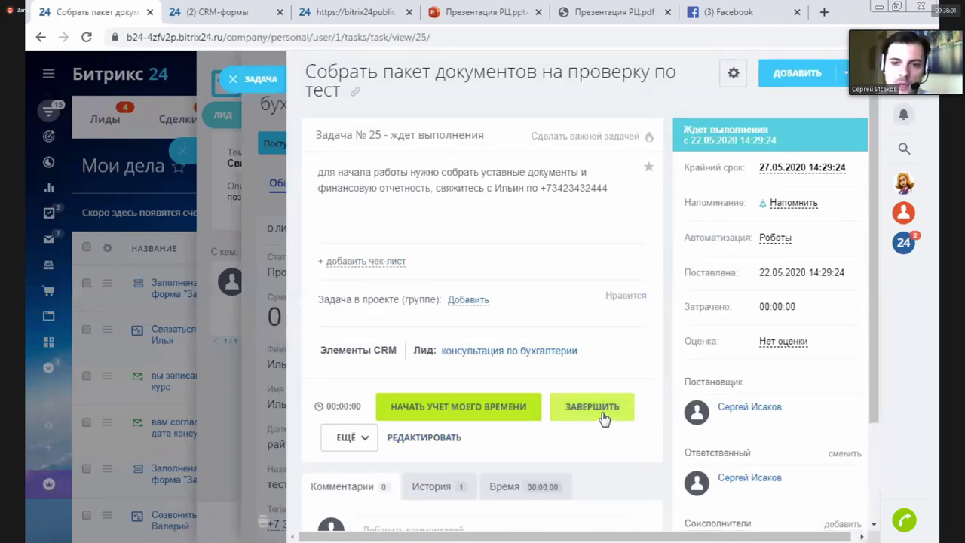
pyautogui.click(604, 419)
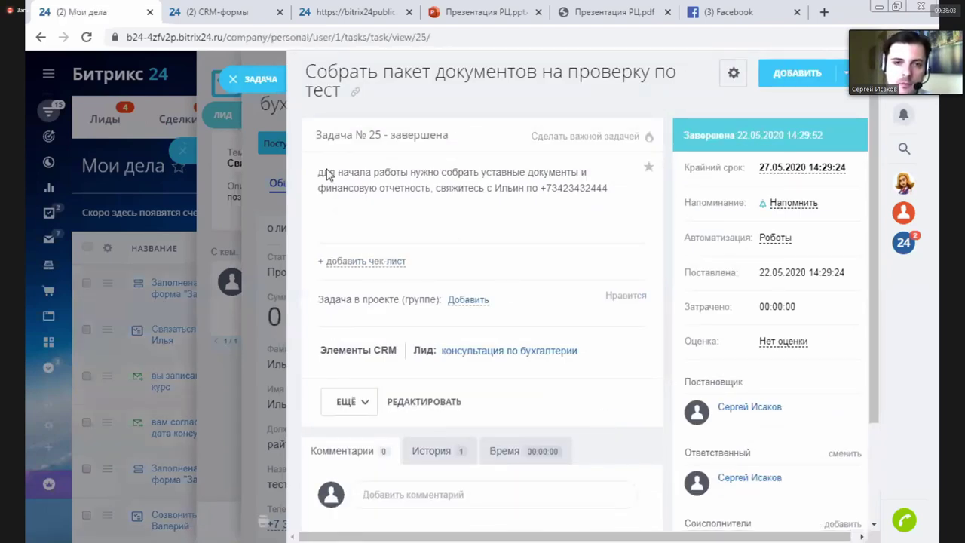
pyautogui.click(488, 351)
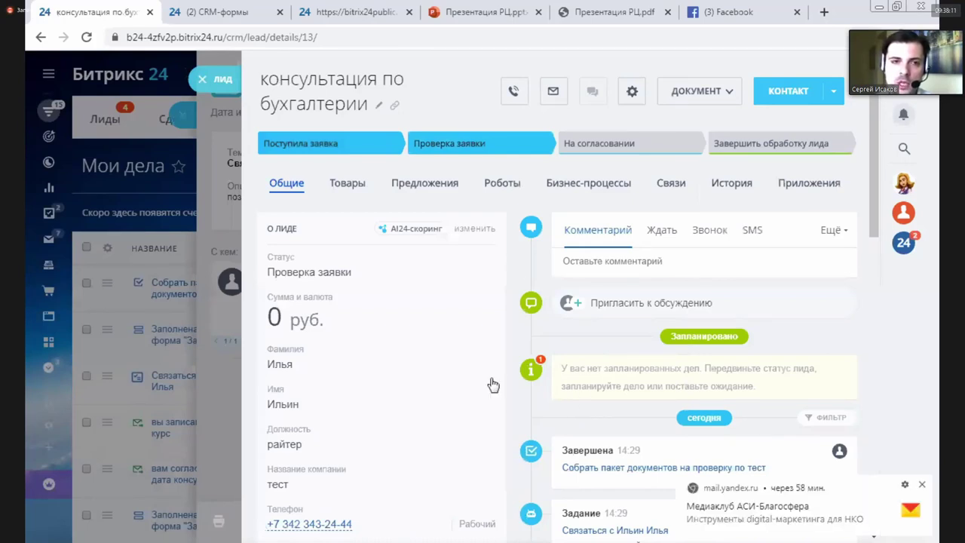
# Move the lead to the На согласовании stage and finish its processing by creating a contact from it.
pyautogui.click(611, 146)
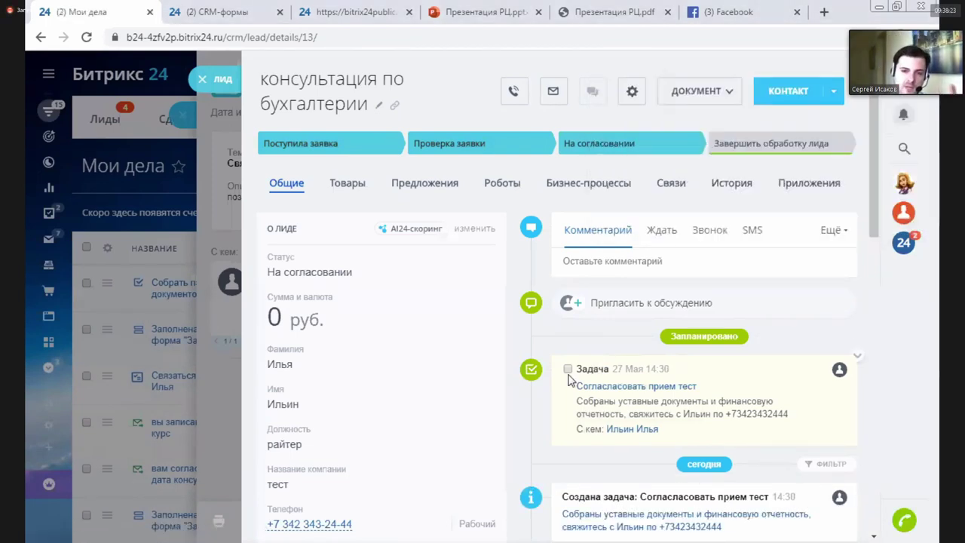
pyautogui.click(777, 147)
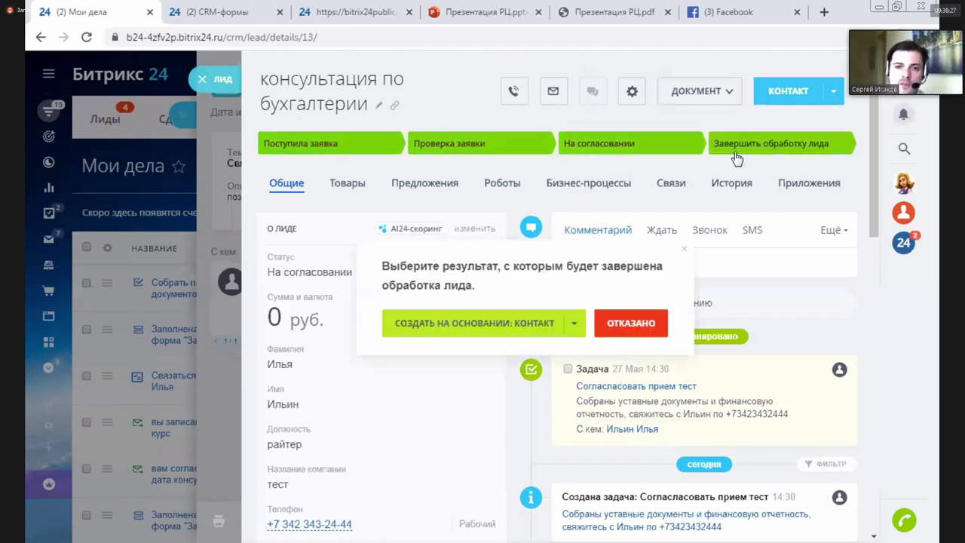
pyautogui.click(488, 331)
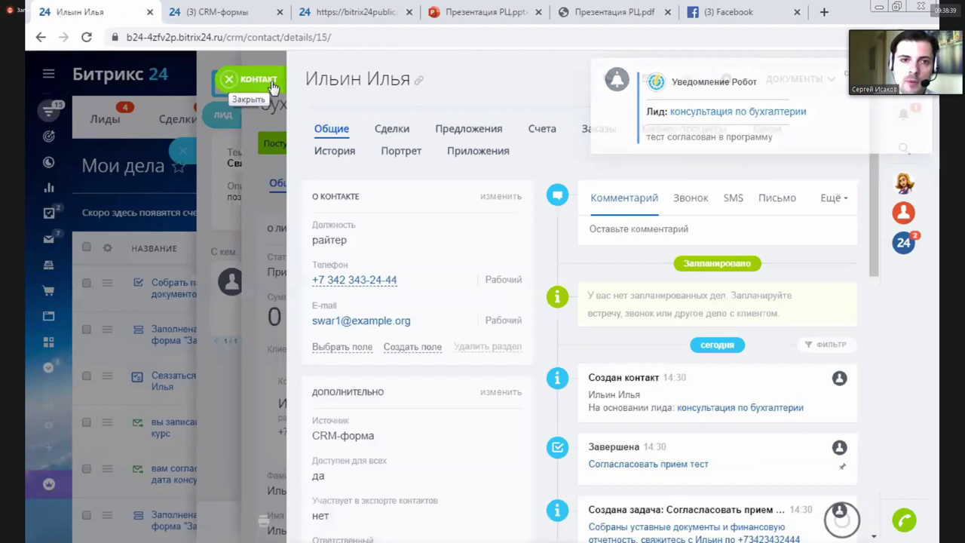
# Close the contact and lead cards, open the contacts list and look over the newly created contact's row.
pyautogui.click(221, 88)
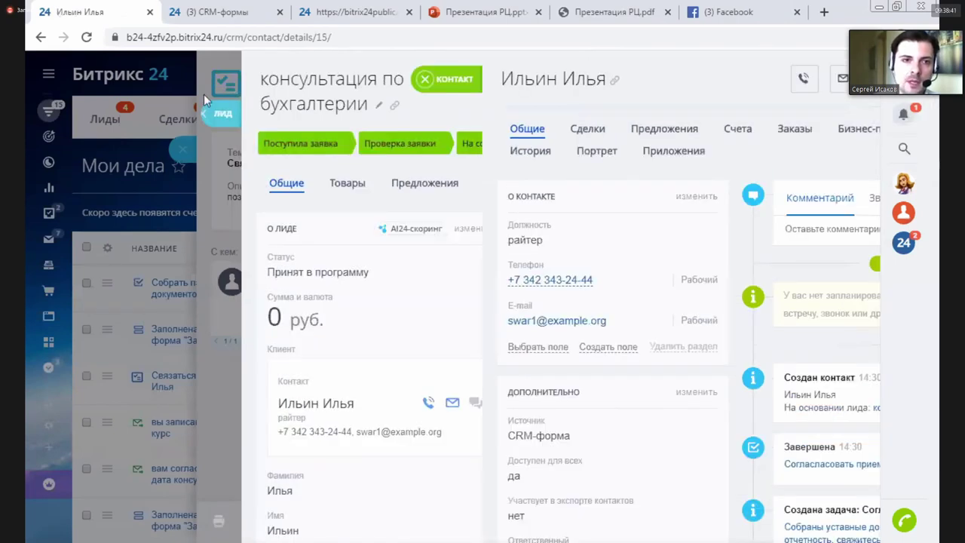
pyautogui.click(204, 94)
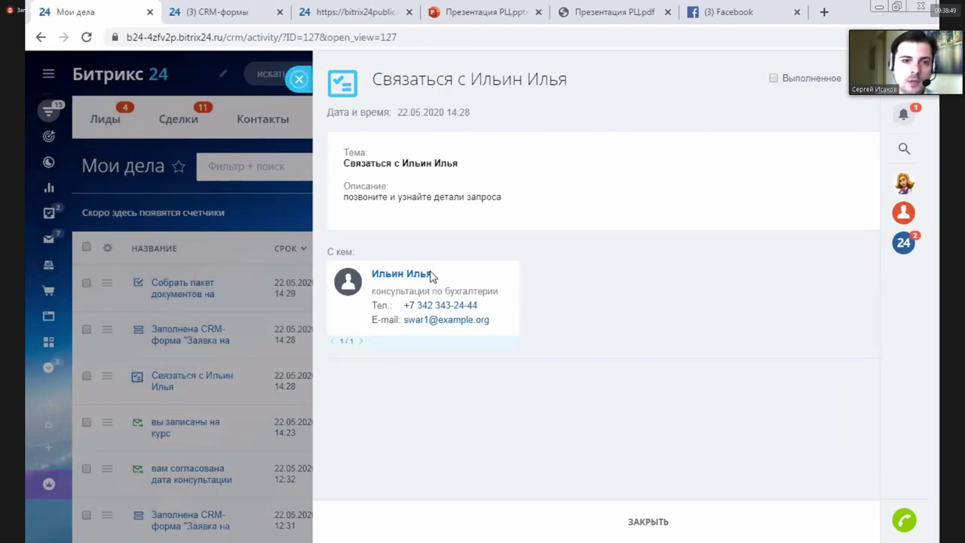
pyautogui.click(197, 321)
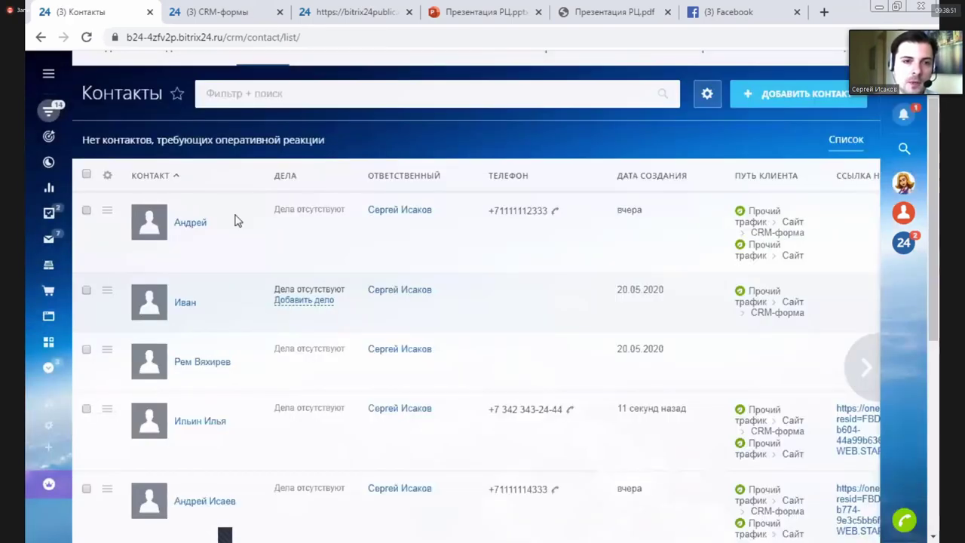
pyautogui.scroll(-4, 234, 218)
pyautogui.scroll(5, 236, 219)
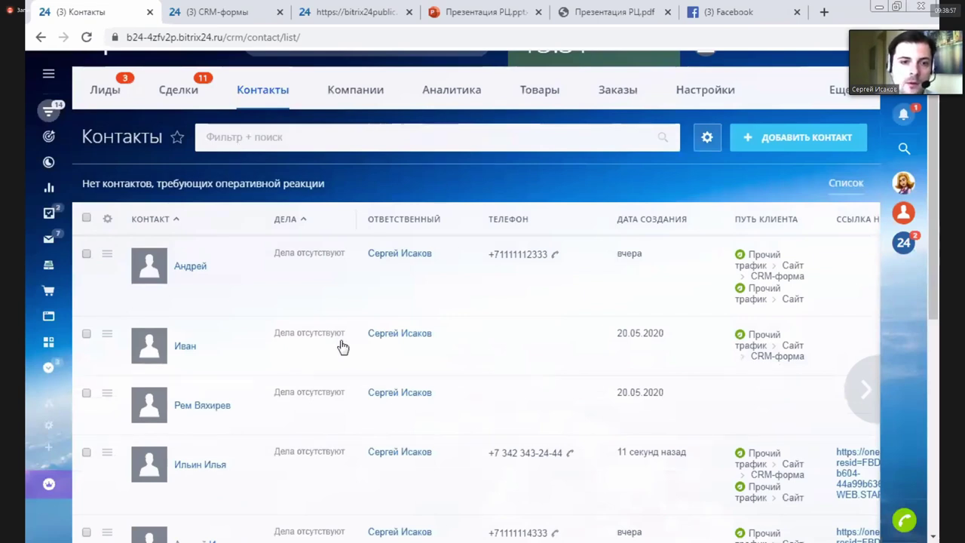
pyautogui.scroll(-2, 205, 330)
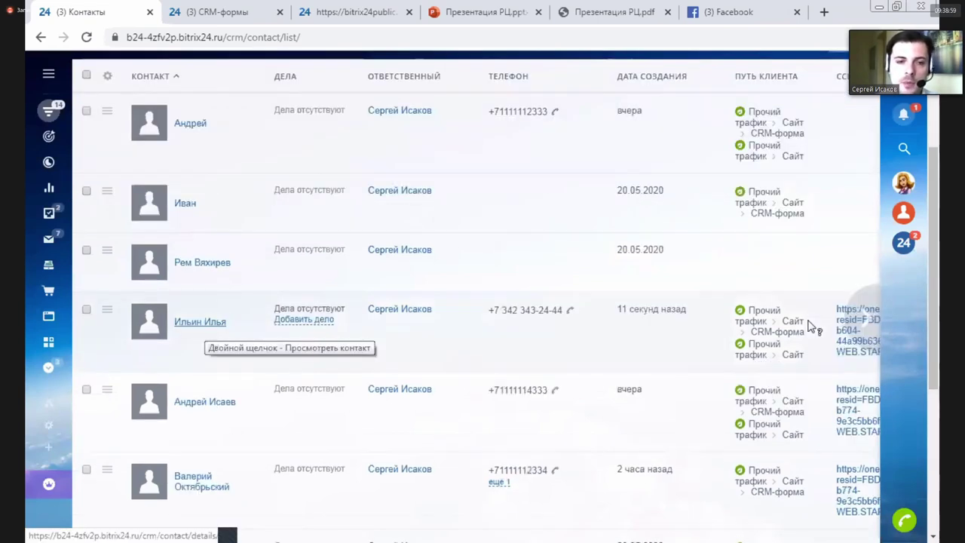
pyautogui.scroll(2, 701, 125)
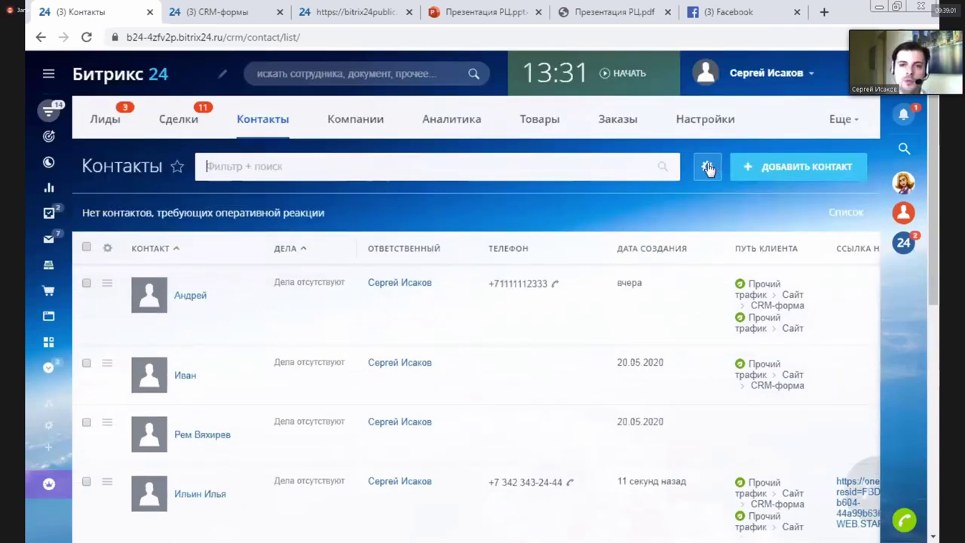
# Switch the deals list to the Обучение менеджменту pipeline and open its active deal to review the training stages.
pyautogui.click(179, 121)
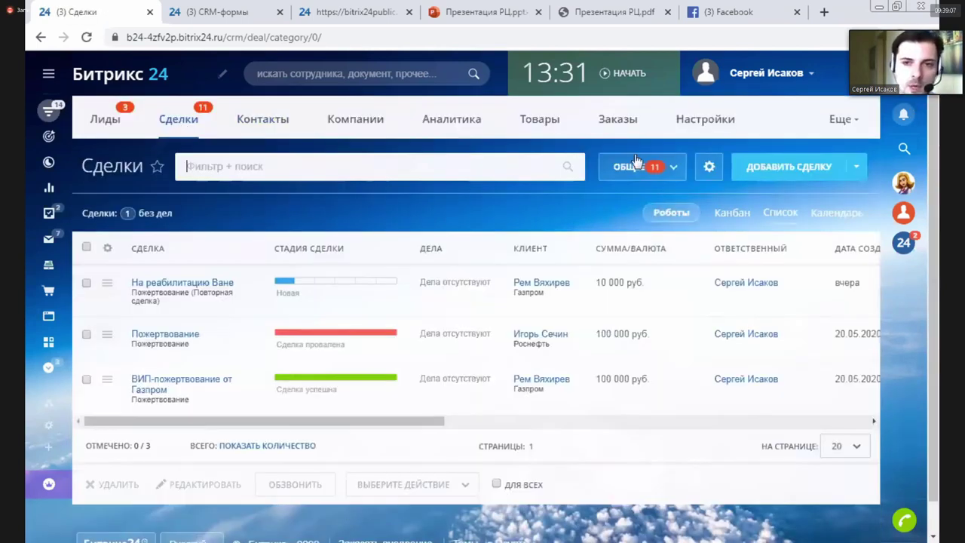
pyautogui.click(637, 168)
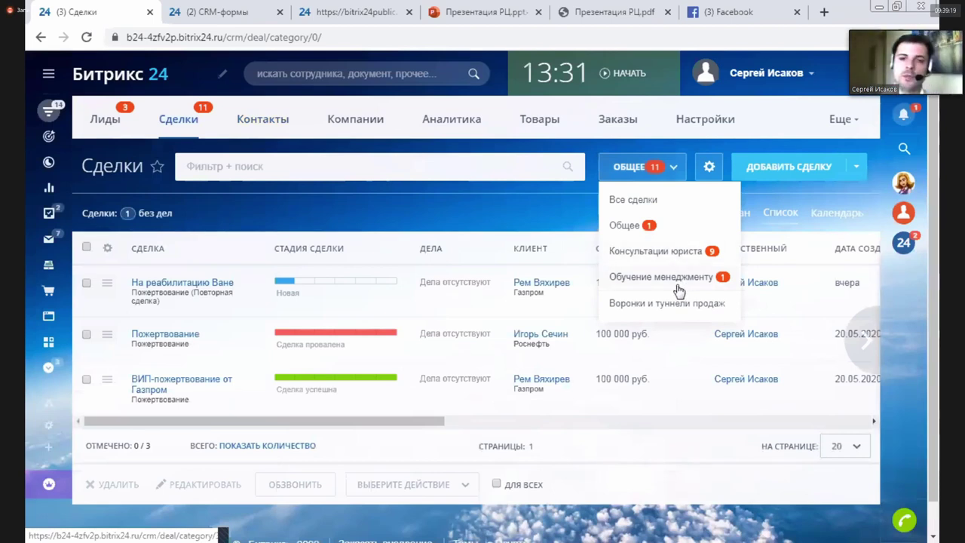
pyautogui.click(679, 280)
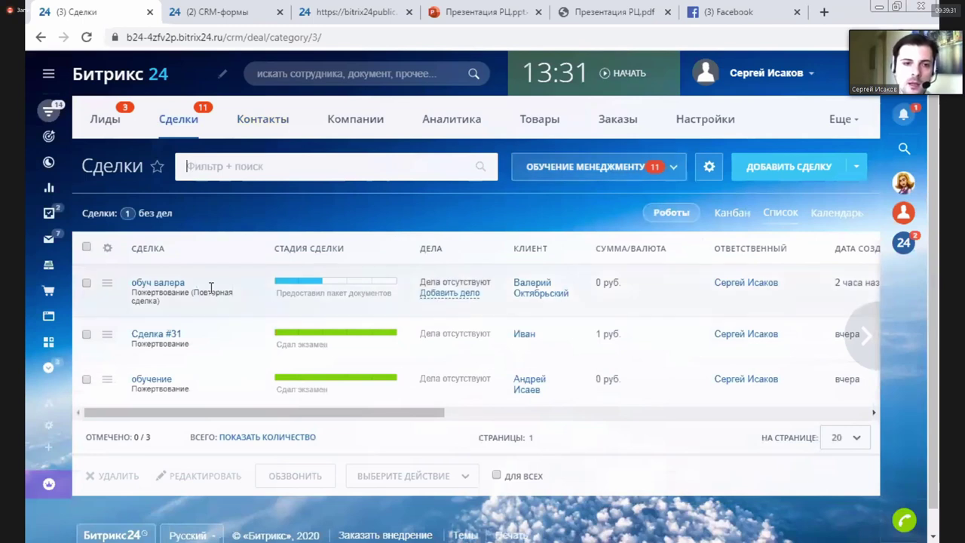
pyautogui.click(165, 283)
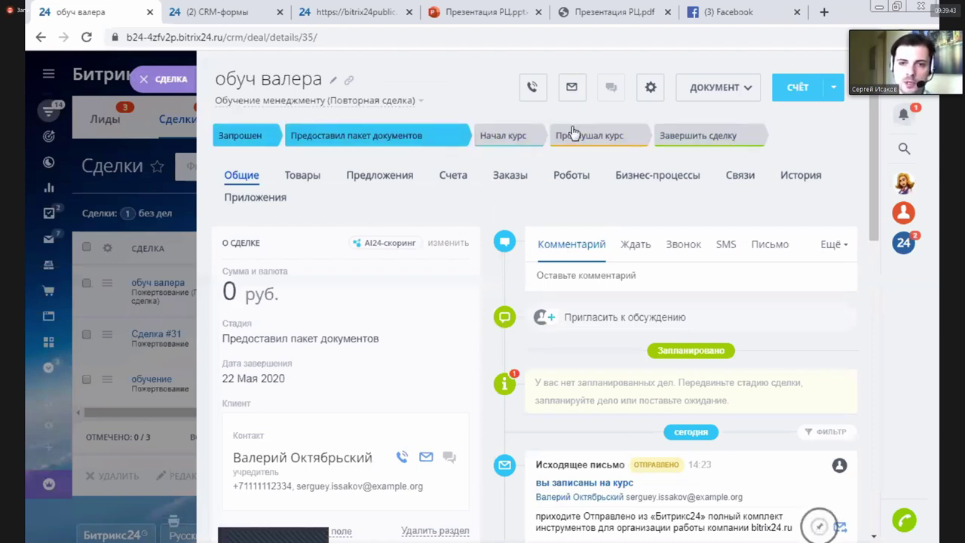
pyautogui.click(610, 150)
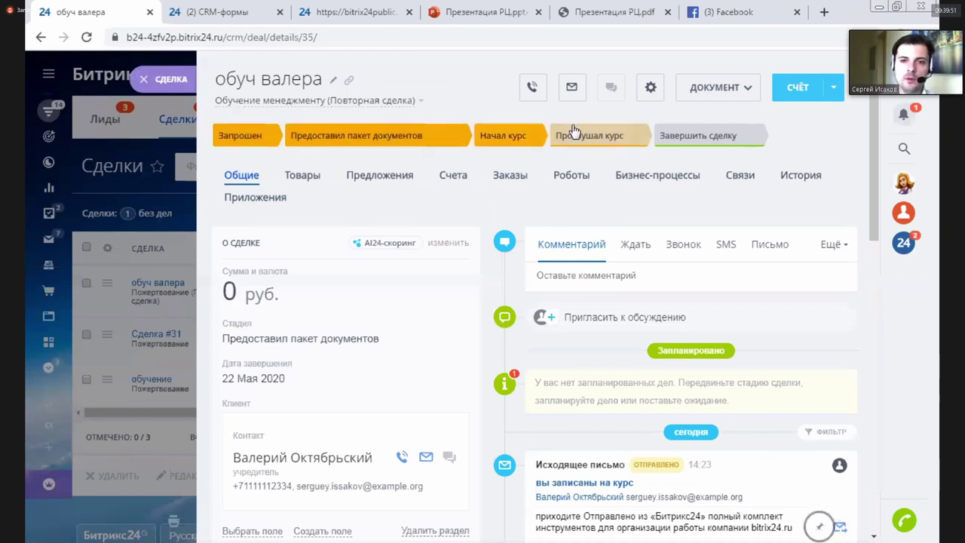
# Close the open deal and start a new one in the same pipeline, titled "обучение" plus the contact's first name.
pyautogui.click(154, 79)
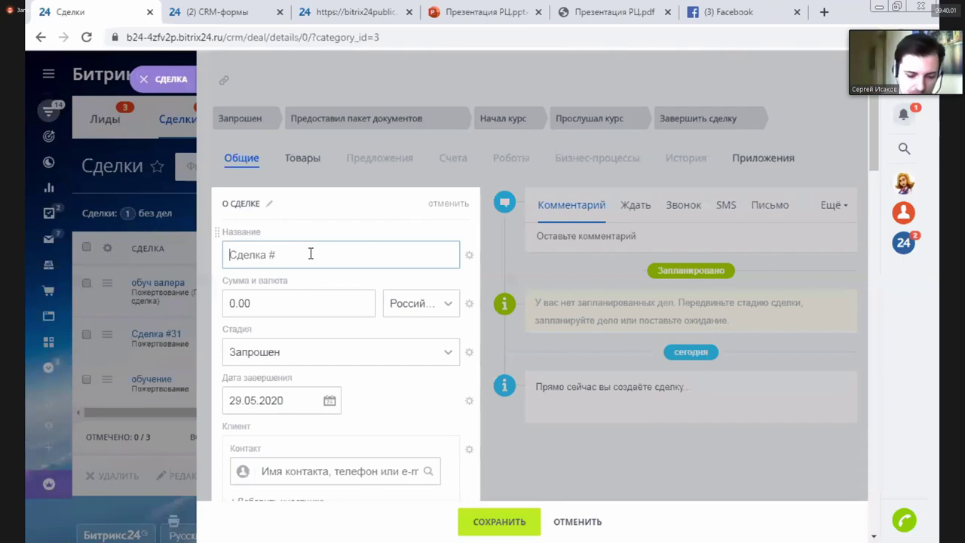
pyautogui.write('обучение и')
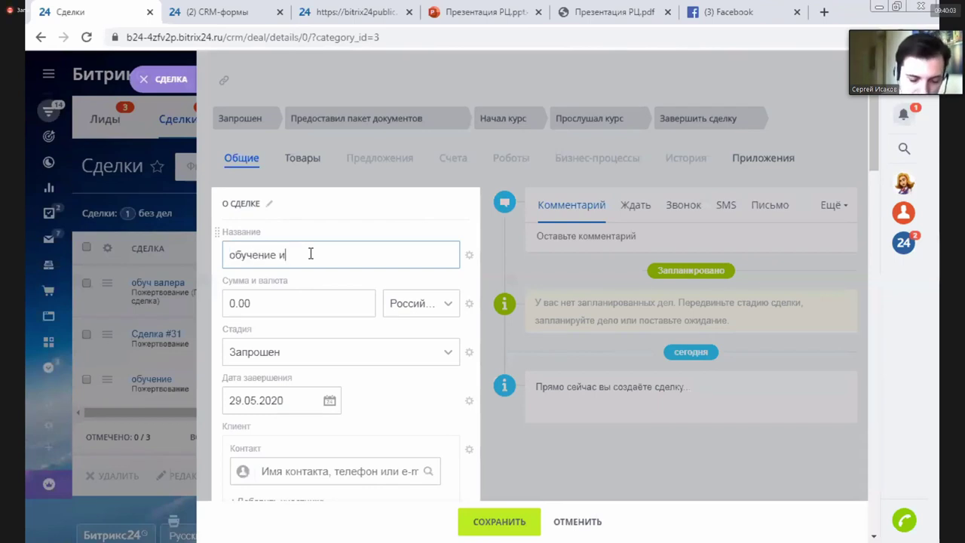
pyautogui.write('лья')
# Select the newly created contact as the deal's client and save the deal.
pyautogui.scroll(-3, 431, 198)
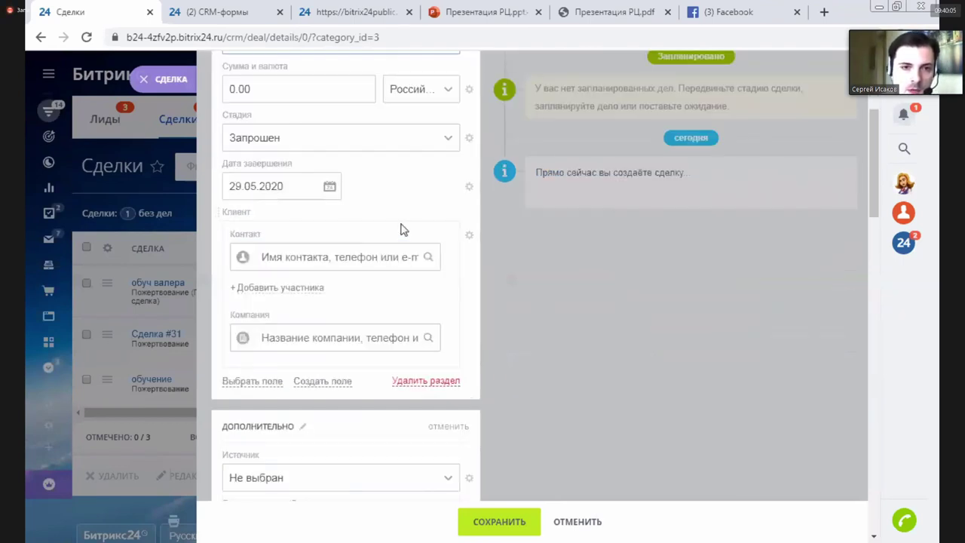
pyautogui.click(323, 250)
pyautogui.write('и')
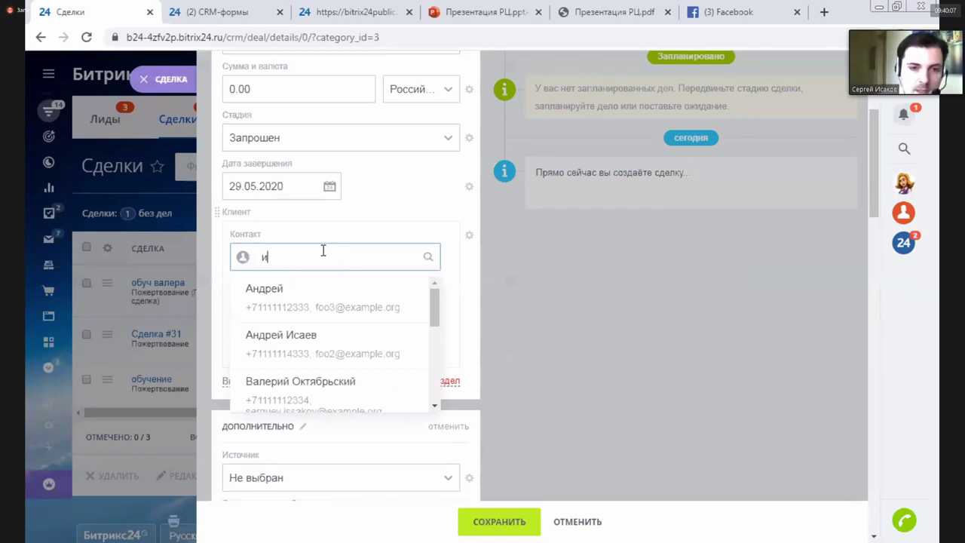
pyautogui.write('н Иль')
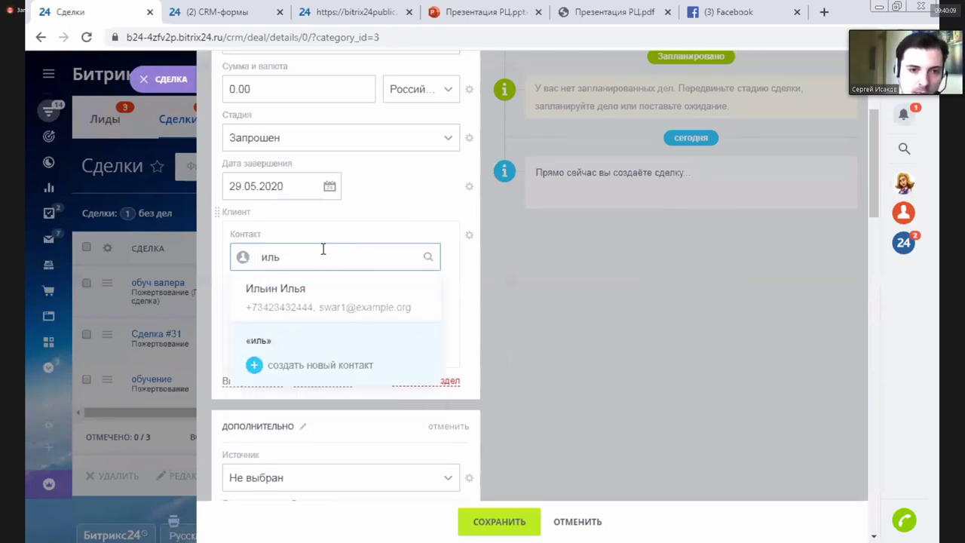
pyautogui.click(319, 299)
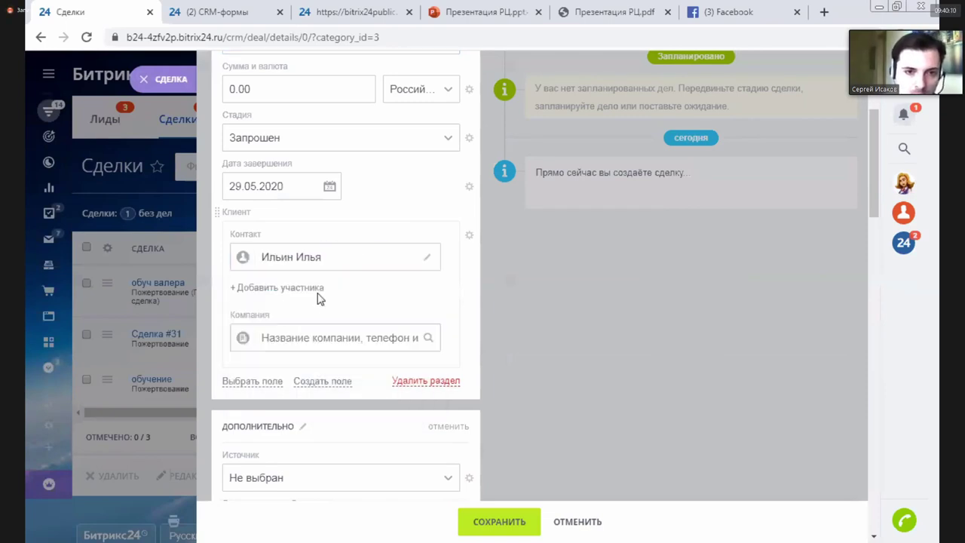
pyautogui.click(509, 520)
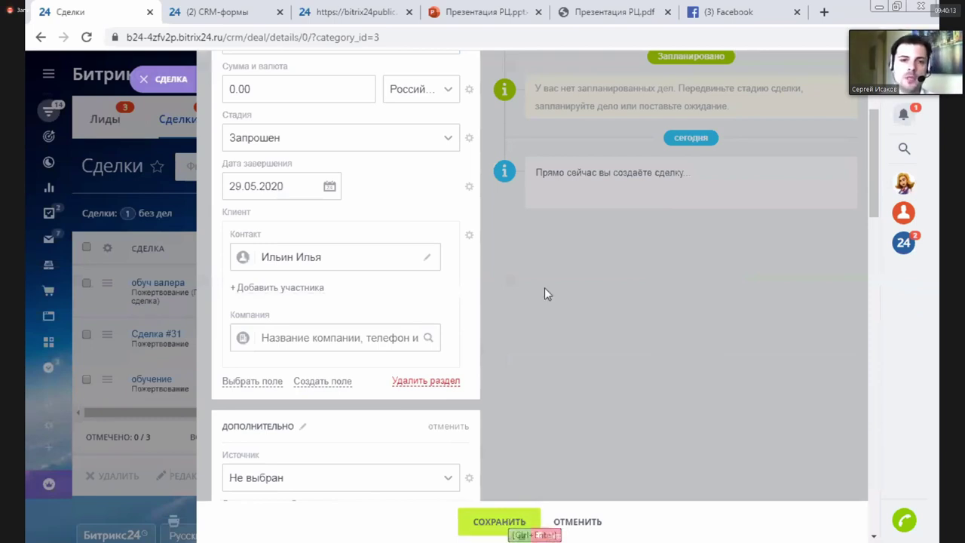
pyautogui.scroll(-2, 493, 410)
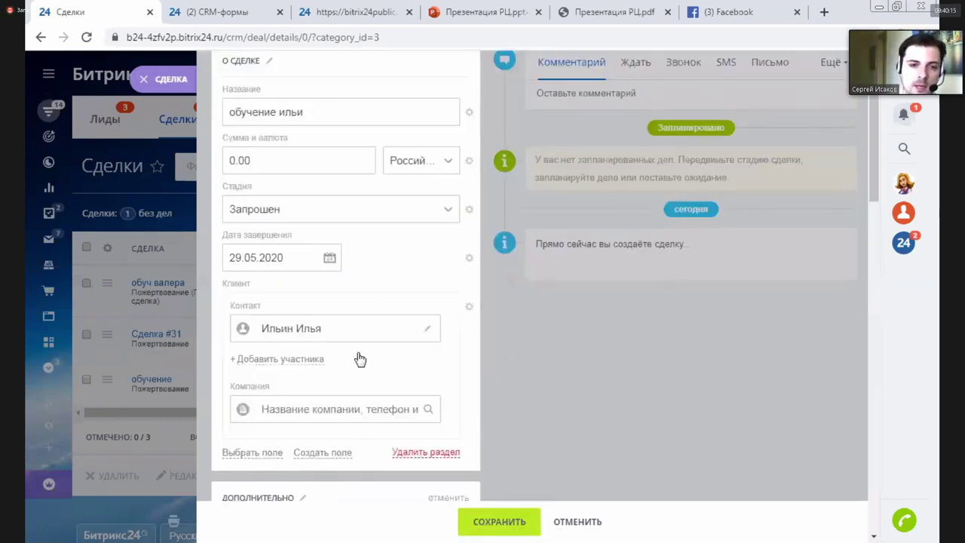
pyautogui.click(499, 520)
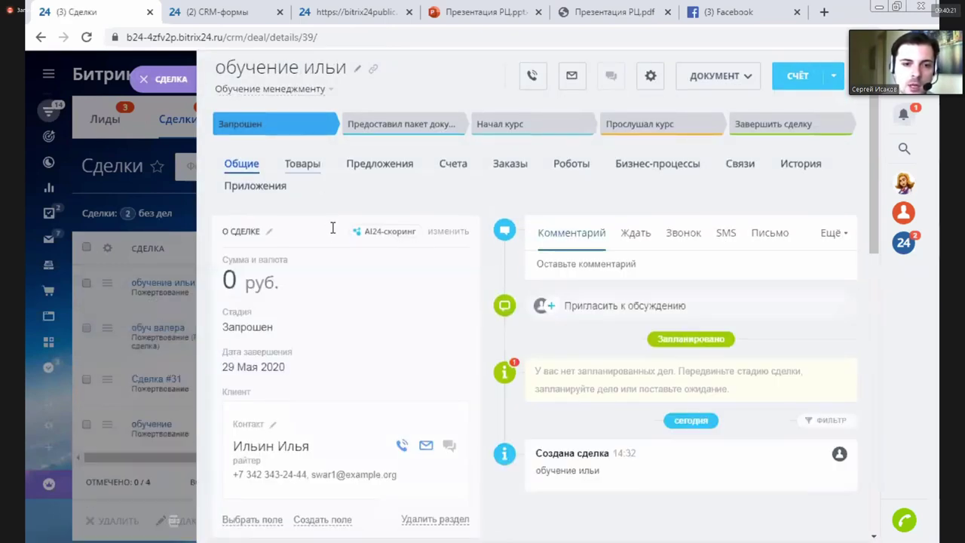
# Open the deal's contact for editing, examine the options of its Статус обучения field, and close both cards without changes.
pyautogui.scroll(-2, 288, 251)
pyautogui.click(288, 247)
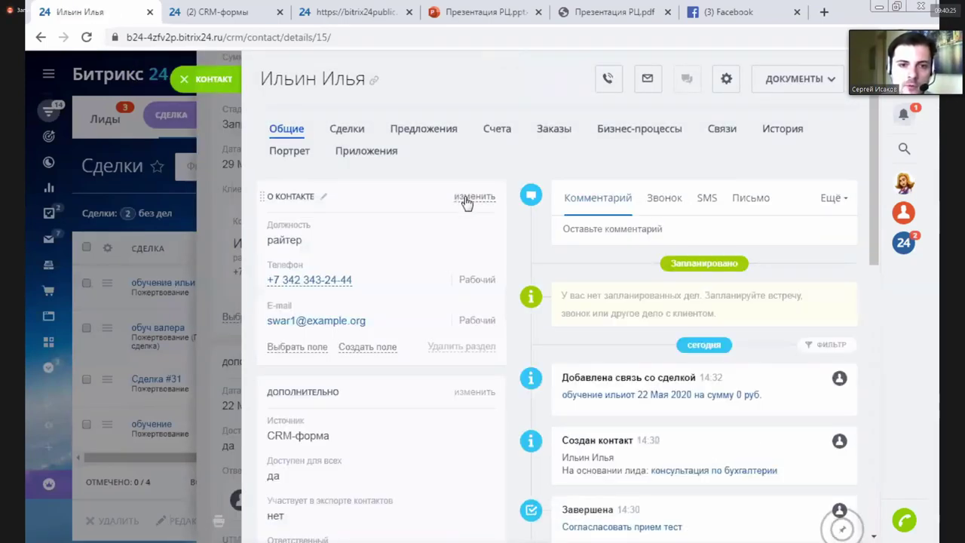
pyautogui.scroll(-3, 464, 200)
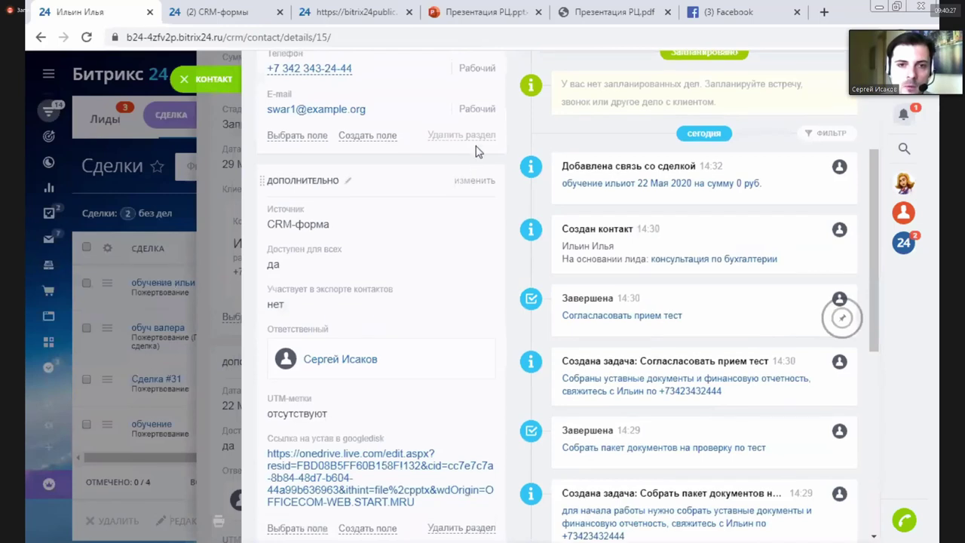
pyautogui.scroll(3, 478, 152)
pyautogui.click(474, 196)
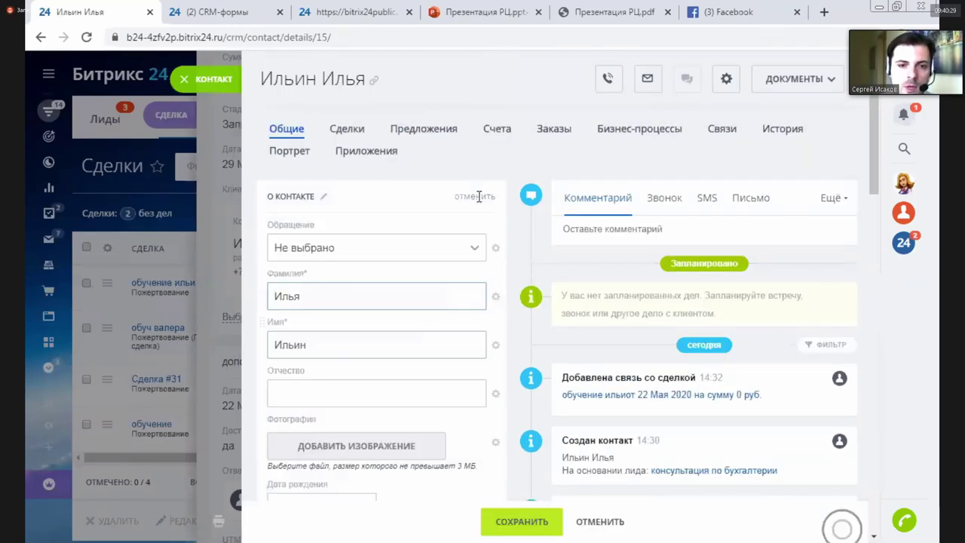
pyautogui.scroll(-2, 414, 334)
pyautogui.scroll(-2, 411, 338)
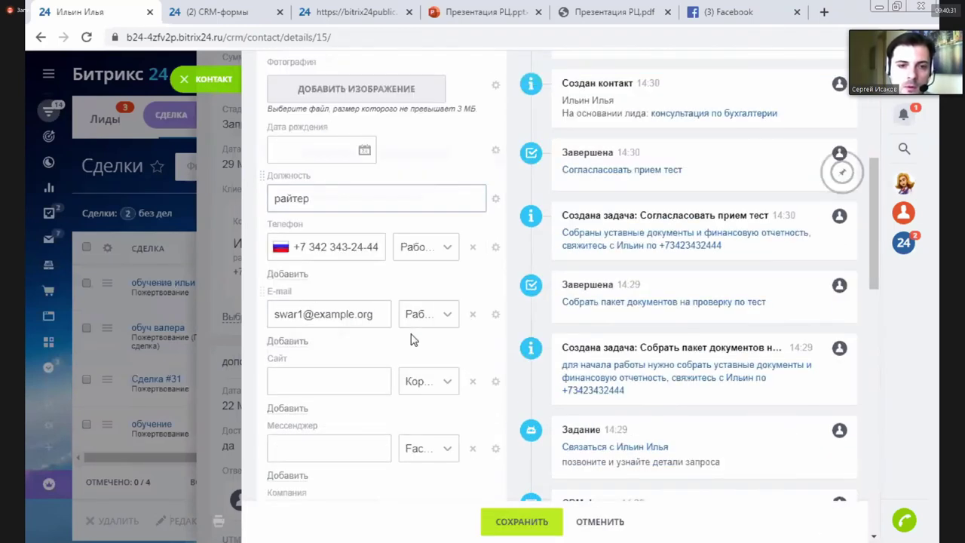
pyautogui.scroll(-4, 412, 339)
pyautogui.click(365, 399)
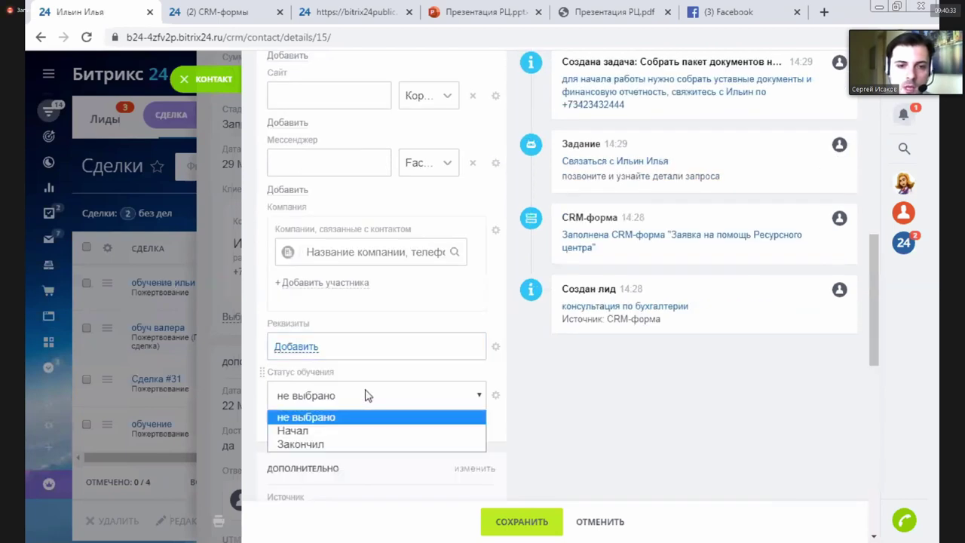
pyautogui.click(184, 79)
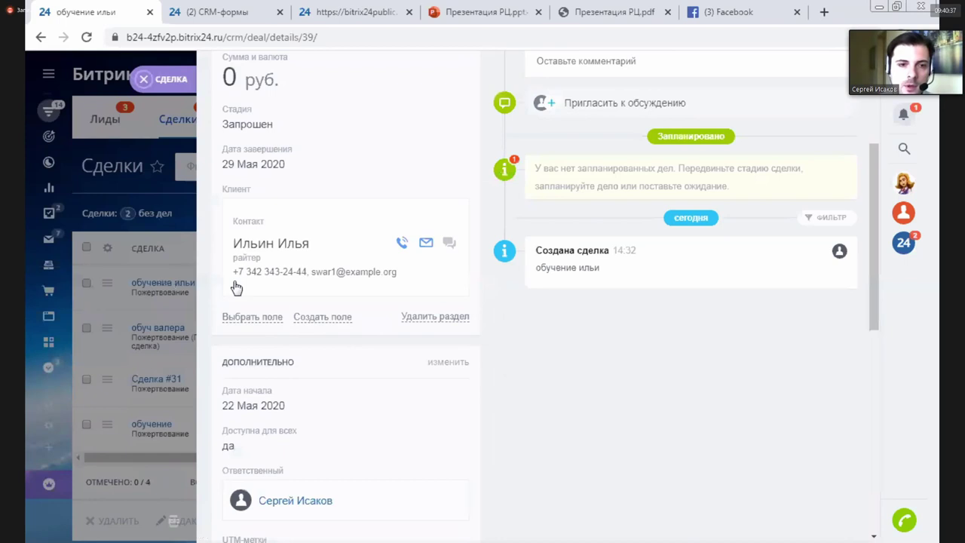
pyautogui.press('Escape')
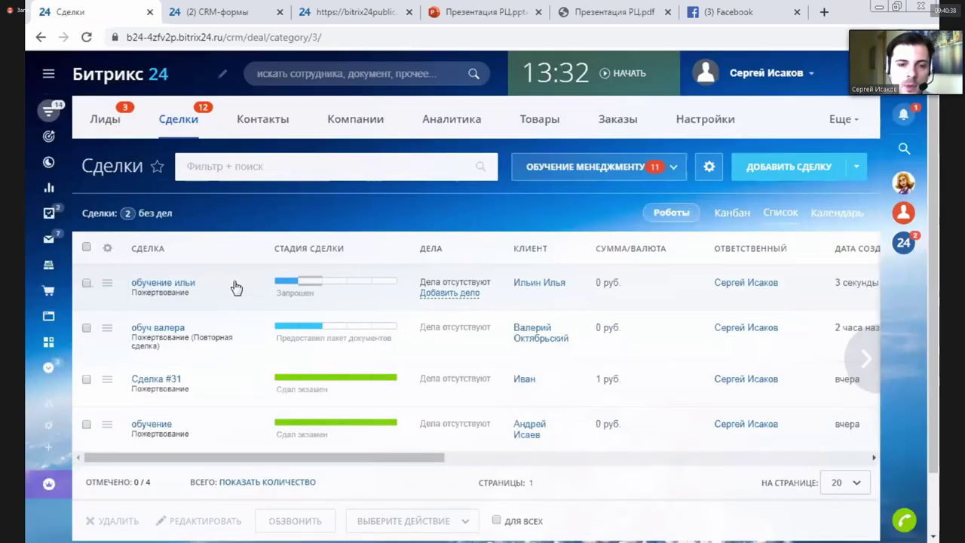
# Reopen the new training deal and advance it through Предоставил пакет документов to the Начал курс stage.
pyautogui.click(189, 285)
pyautogui.click(379, 140)
pyautogui.click(524, 136)
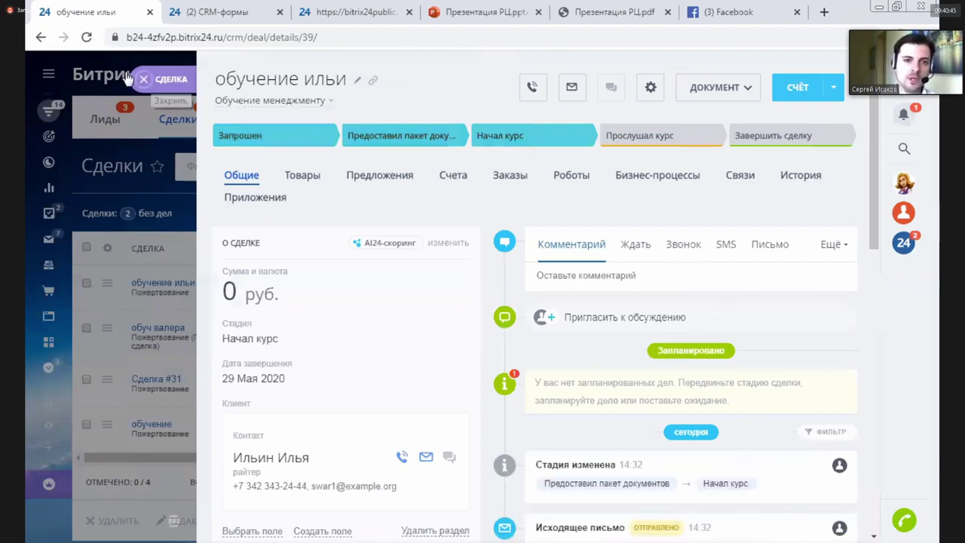
# Open the training deal's contact, check its Статус обучения field, and close the contact card.
pyautogui.click(283, 454)
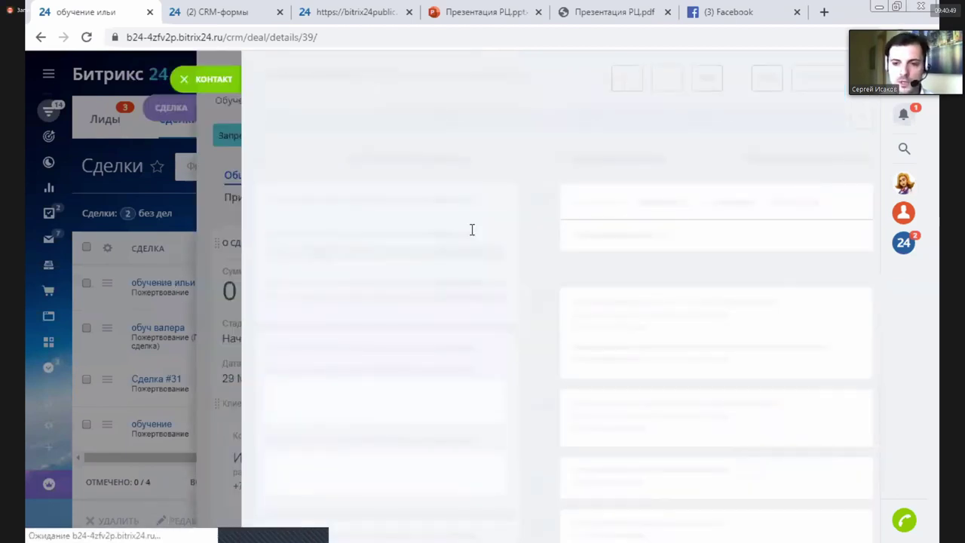
pyautogui.scroll(-2, 409, 349)
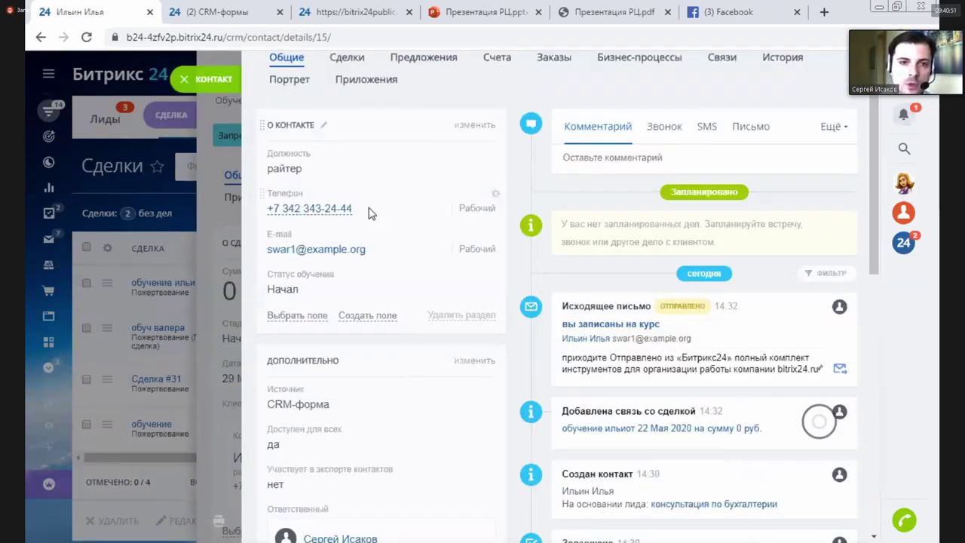
pyautogui.scroll(-10, 369, 213)
pyautogui.scroll(5, 346, 257)
pyautogui.scroll(4, 316, 223)
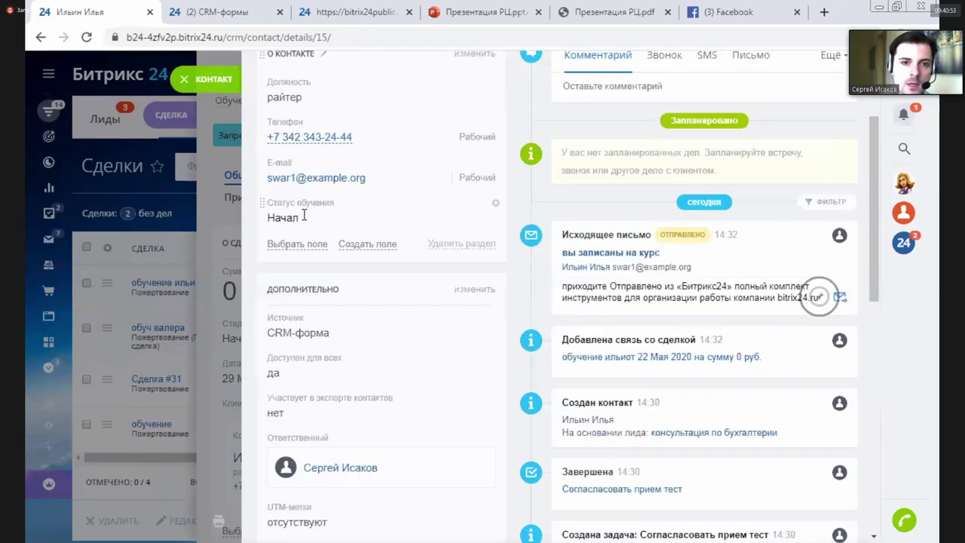
pyautogui.click(182, 80)
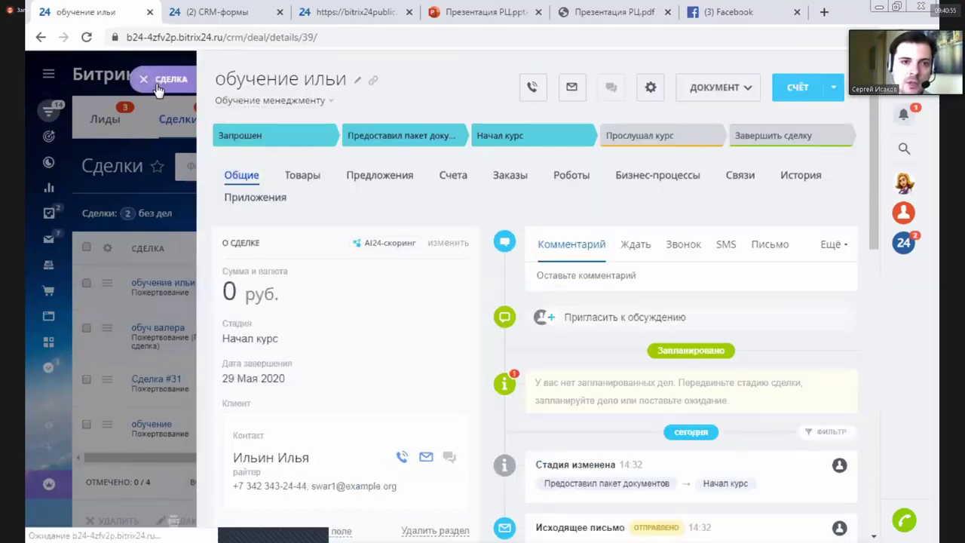
# Close the deal card and filter the contact list by Статус обучения set to Начал.
pyautogui.press('Escape')
pyautogui.click(276, 121)
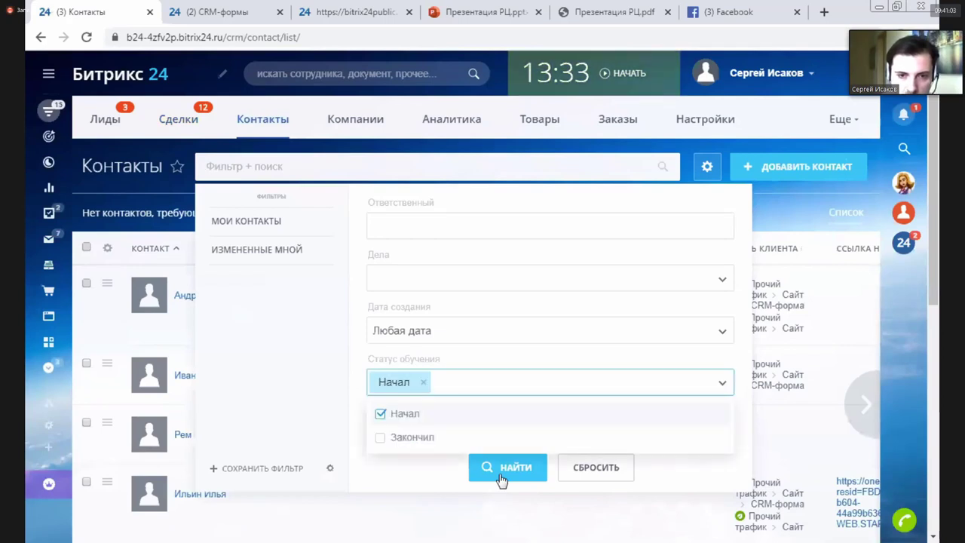
pyautogui.click(509, 468)
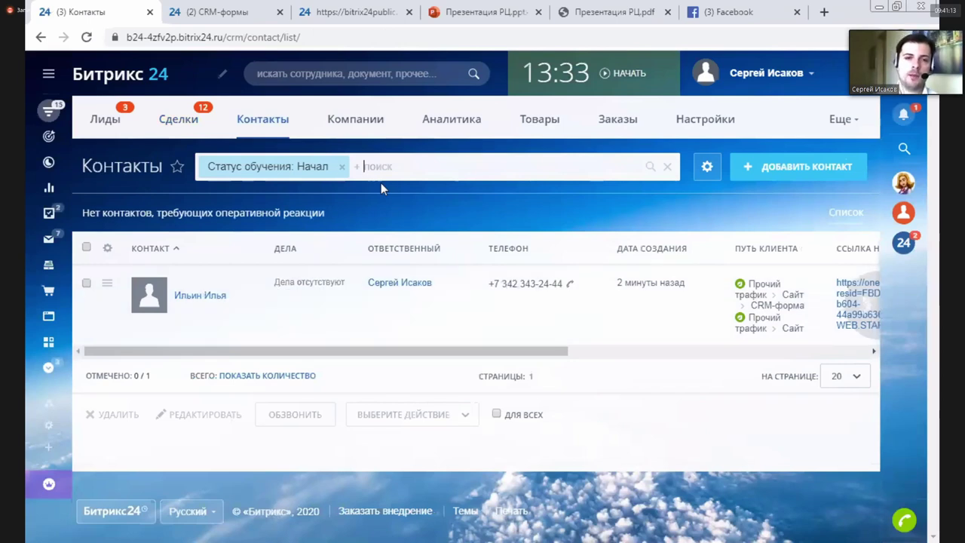
# In the deal list, advance the new training deal to Прослушал курс and close it with the result Сдал экзамен.
pyautogui.click(176, 121)
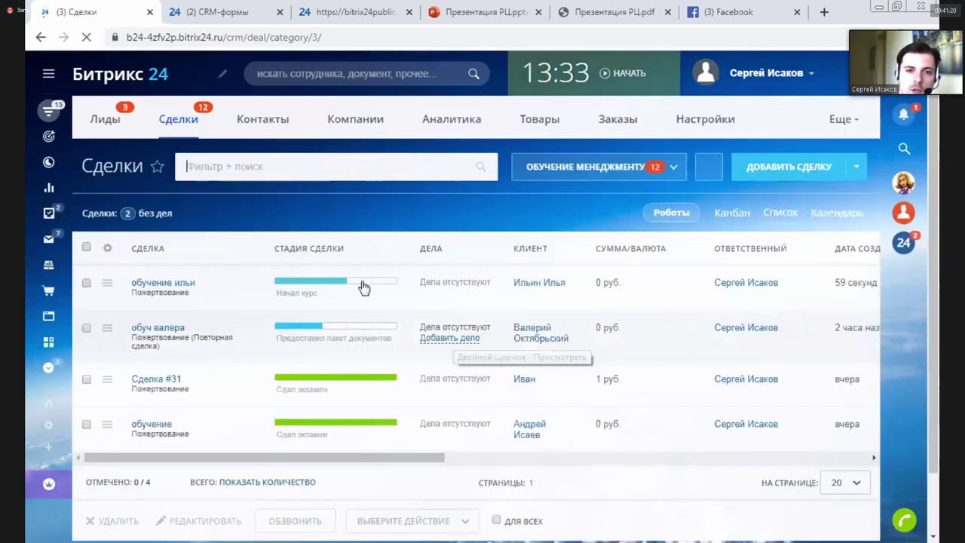
pyautogui.click(370, 287)
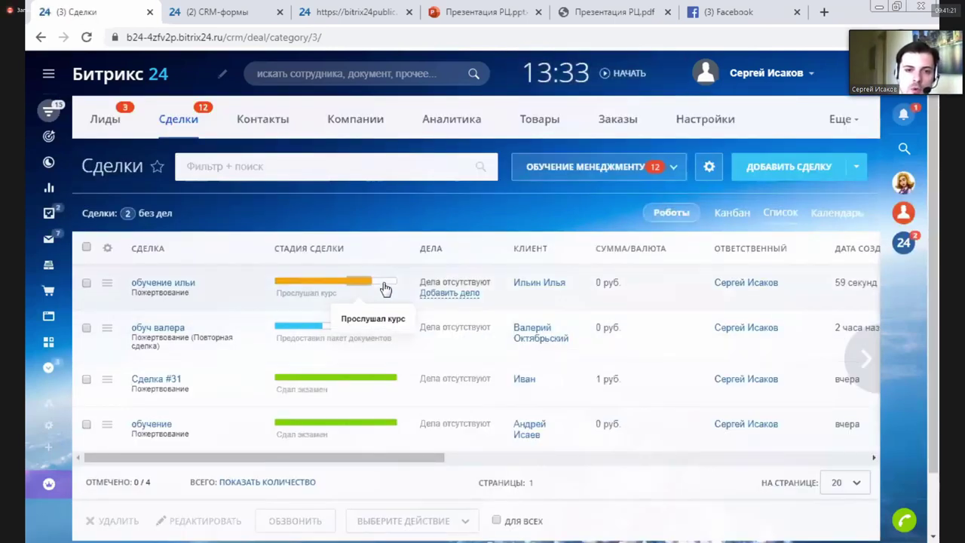
pyautogui.click(387, 289)
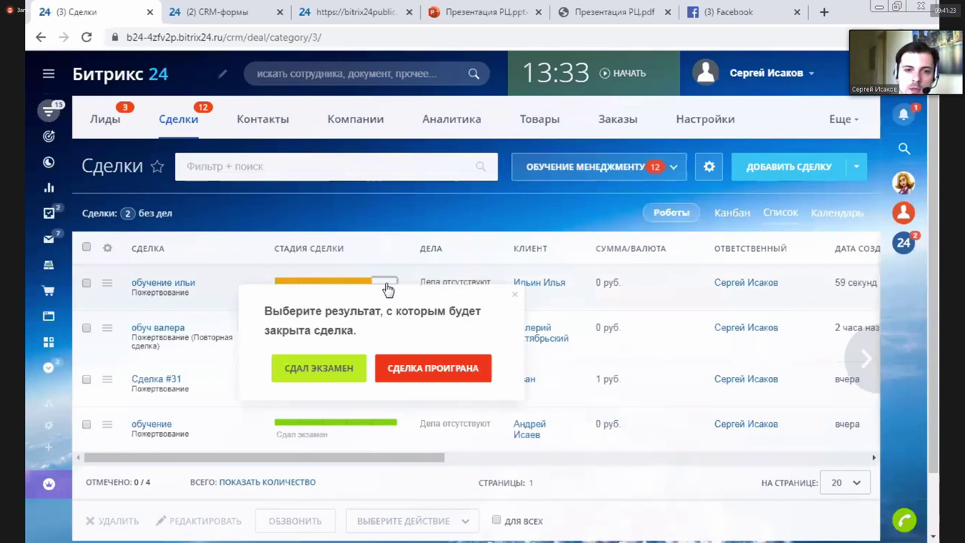
pyautogui.click(343, 377)
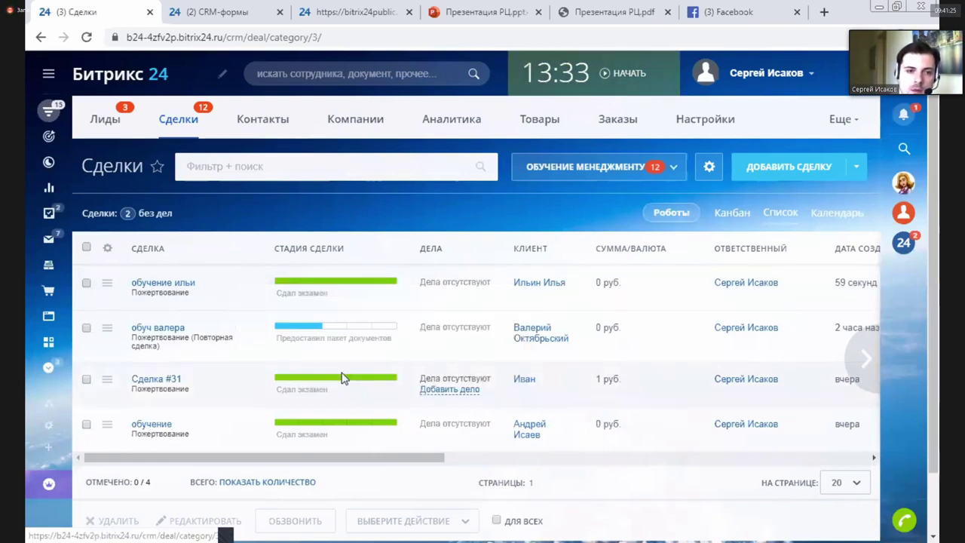
# Open the client contact of the completed training deal, review its fields, and close the card.
pyautogui.click(545, 285)
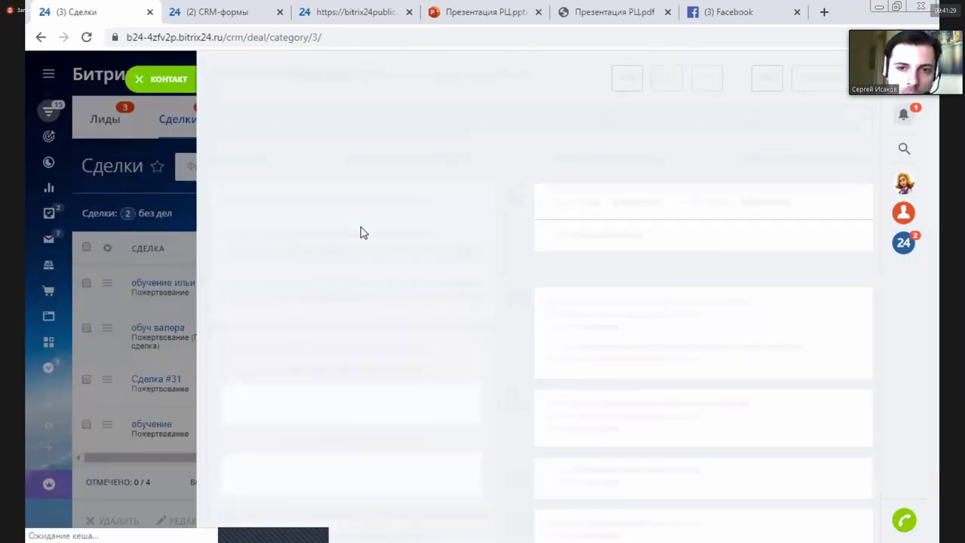
pyautogui.scroll(-5, 285, 194)
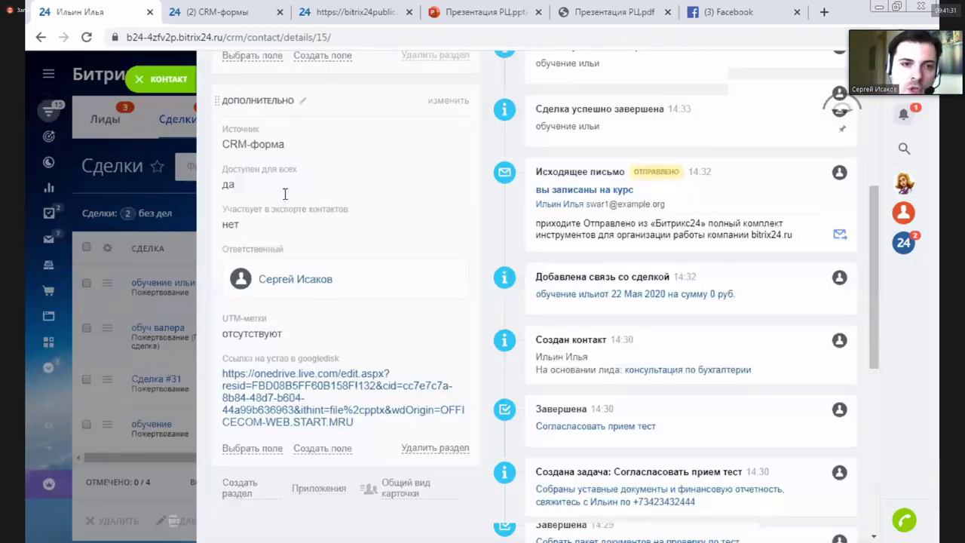
pyautogui.scroll(3, 248, 217)
pyautogui.click(249, 217)
pyautogui.click(151, 77)
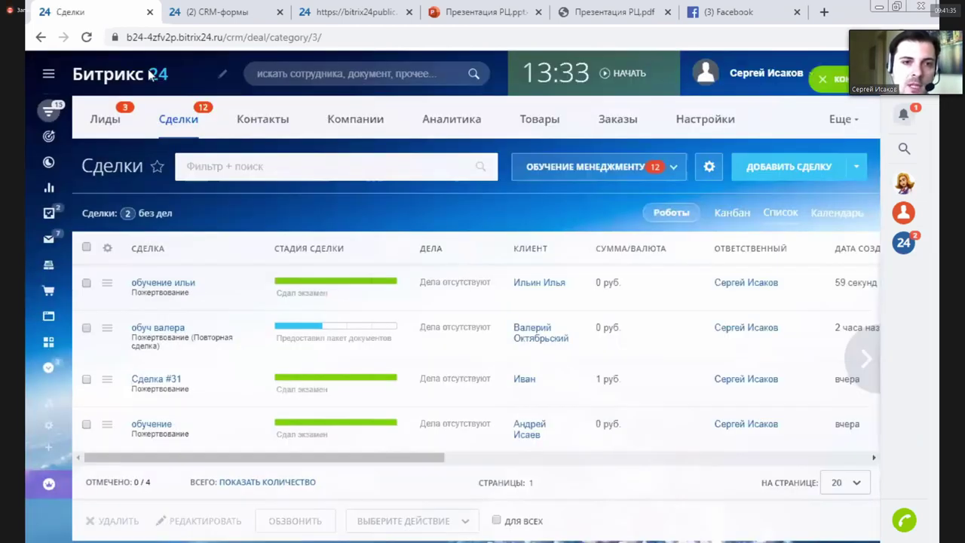
# Filter the contact list by Статус обучения set to Закончил, and clear the filter after checking the list.
pyautogui.click(264, 126)
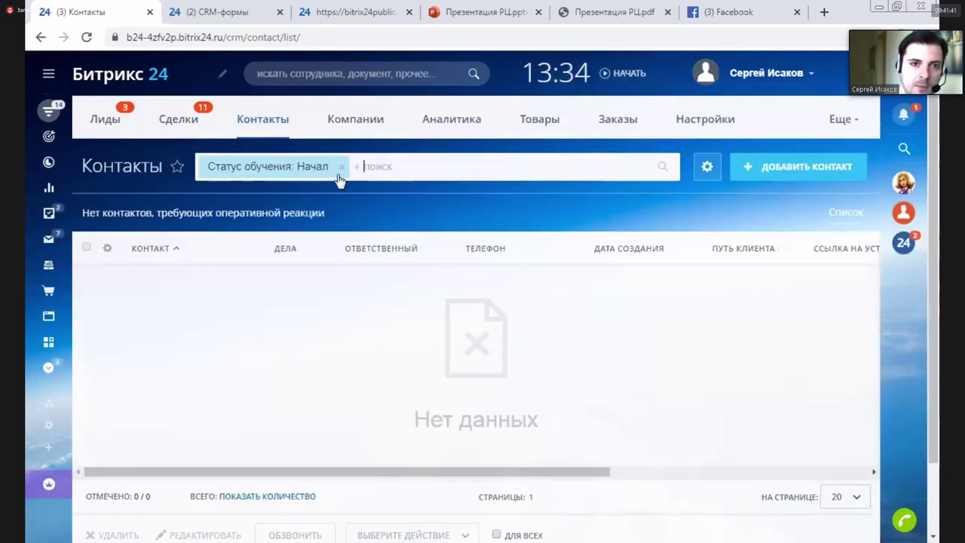
pyautogui.click(312, 167)
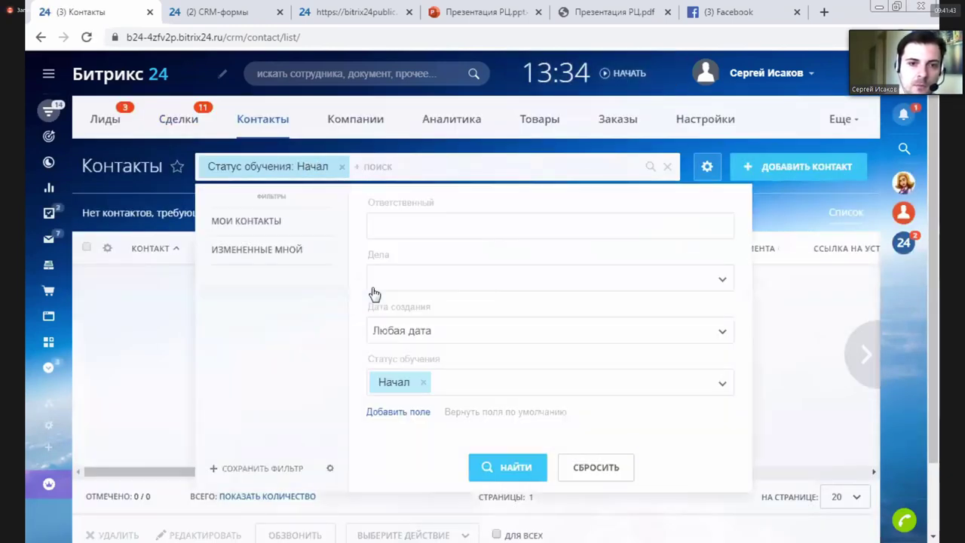
pyautogui.click(414, 386)
pyautogui.click(423, 437)
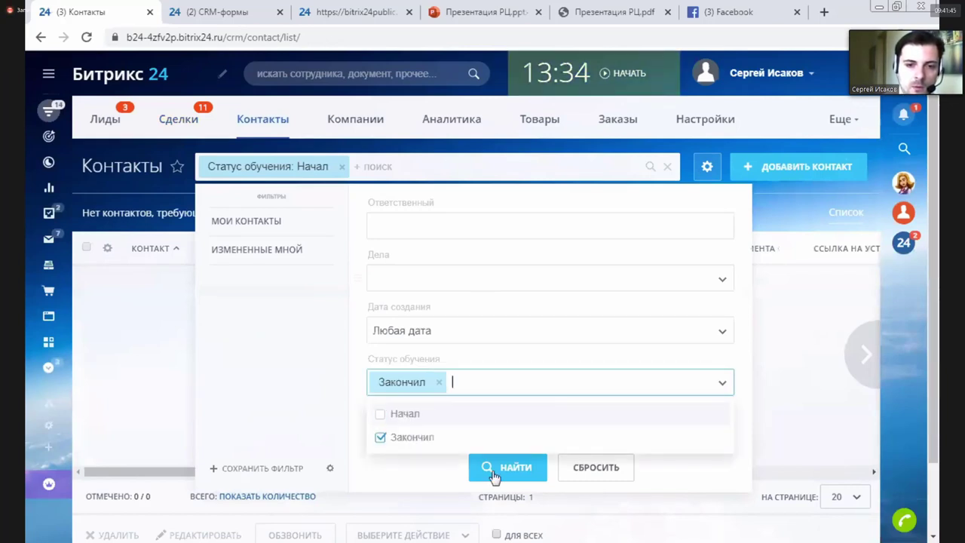
pyautogui.click(485, 460)
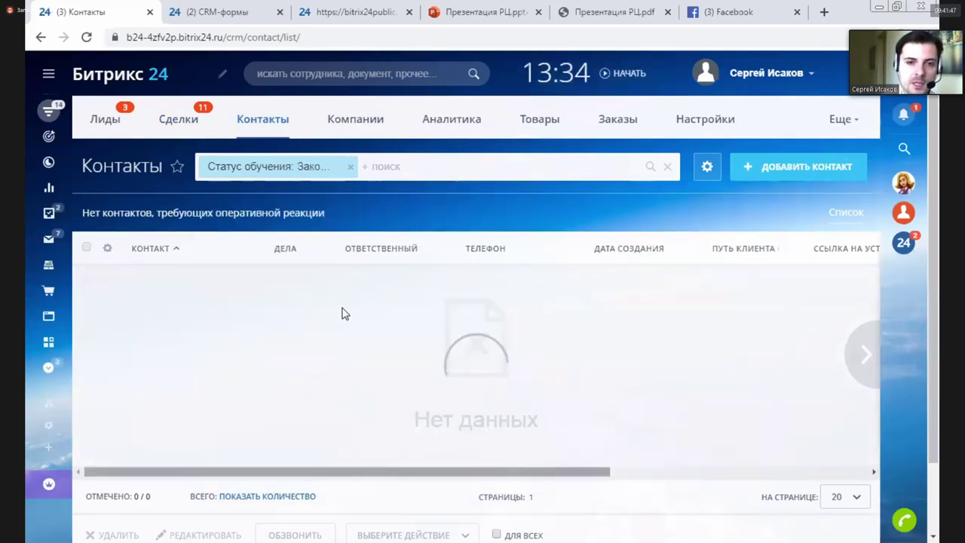
pyautogui.click(353, 165)
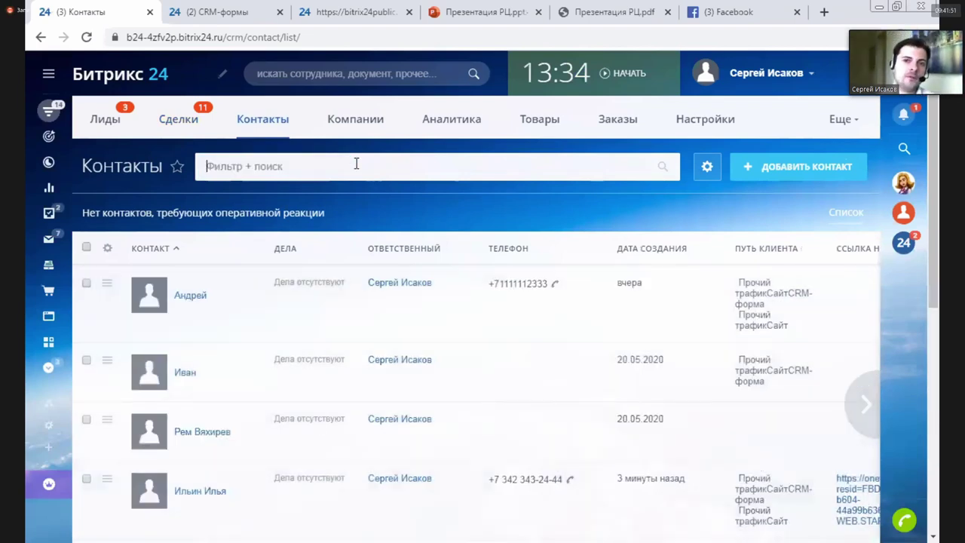
# Open the CRM reports list in a new browser tab and display the Анализ конверсии report.
pyautogui.click(842, 121)
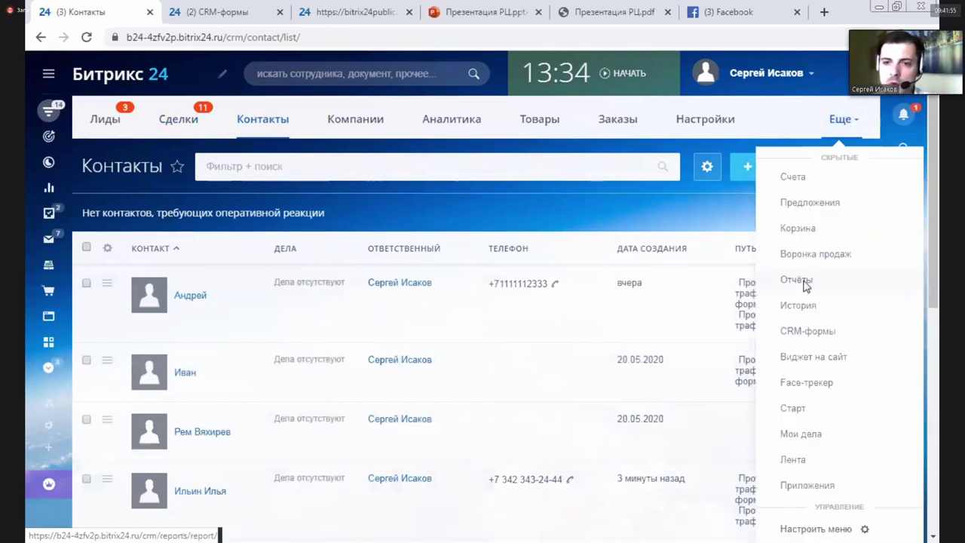
pyautogui.middleClick(805, 284)
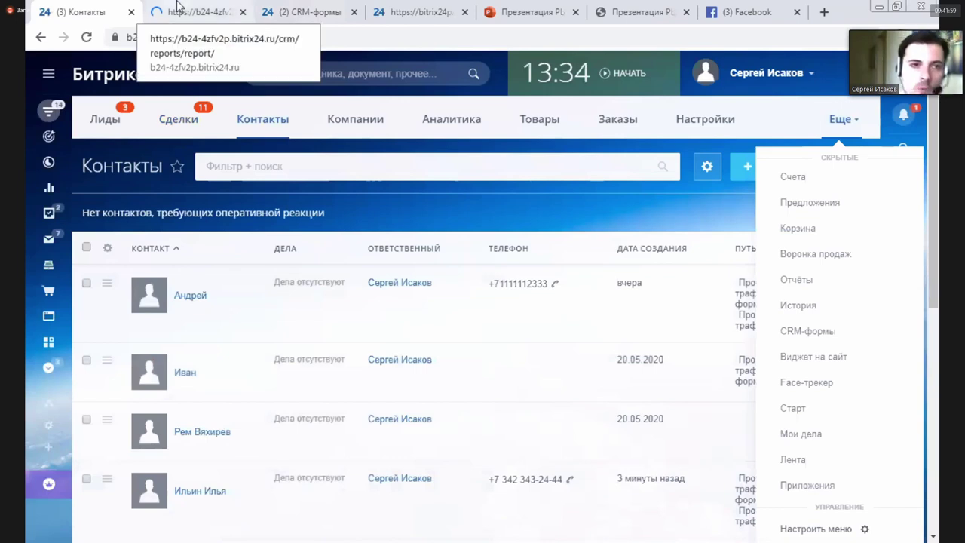
pyautogui.click(178, 8)
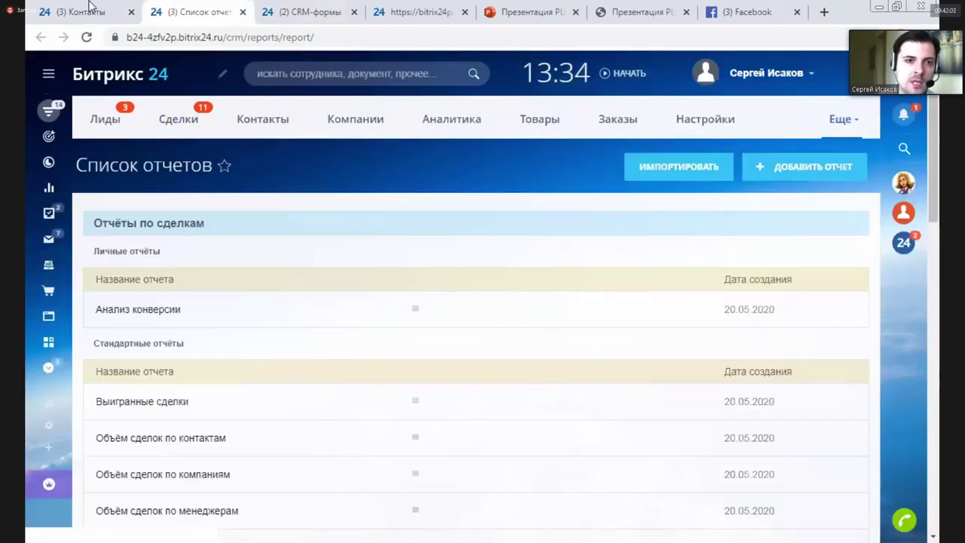
pyautogui.click(89, 7)
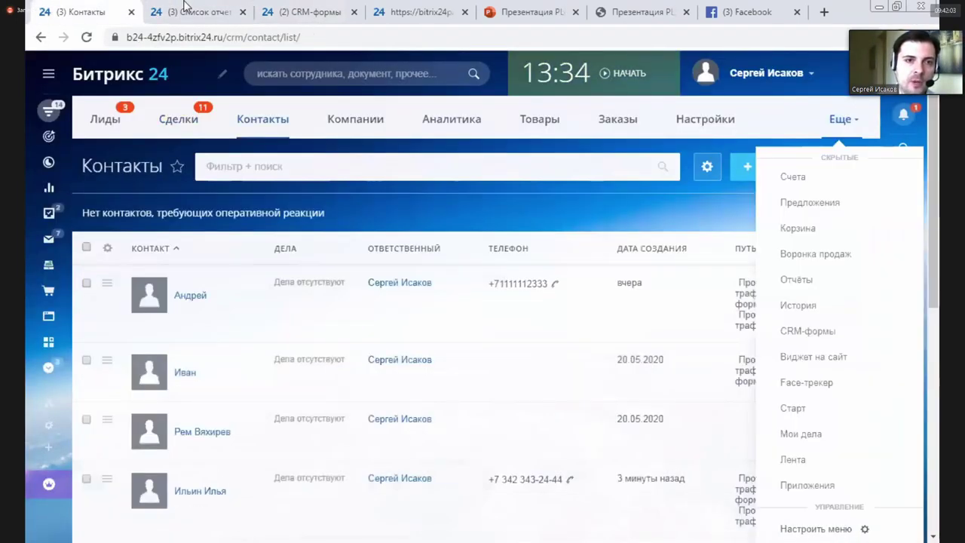
pyautogui.click(178, 12)
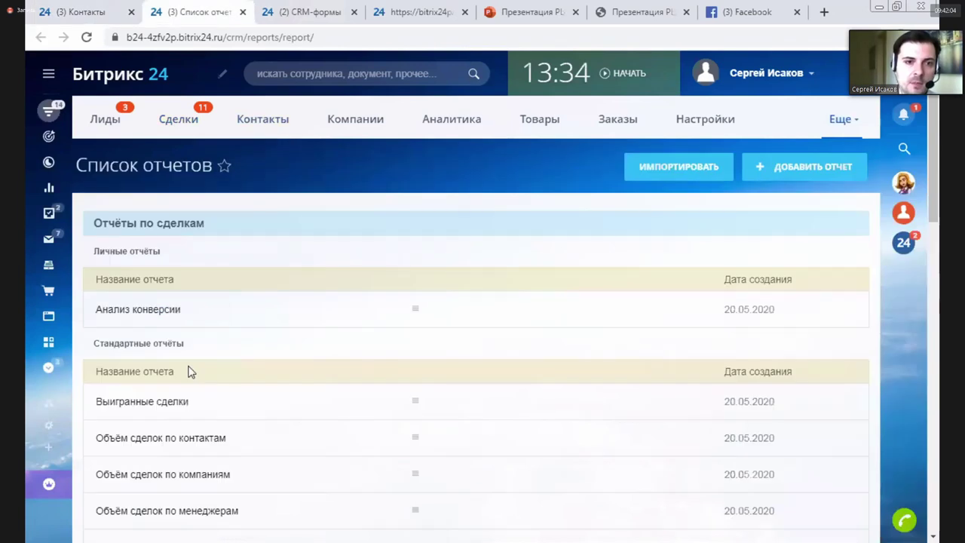
pyautogui.click(160, 312)
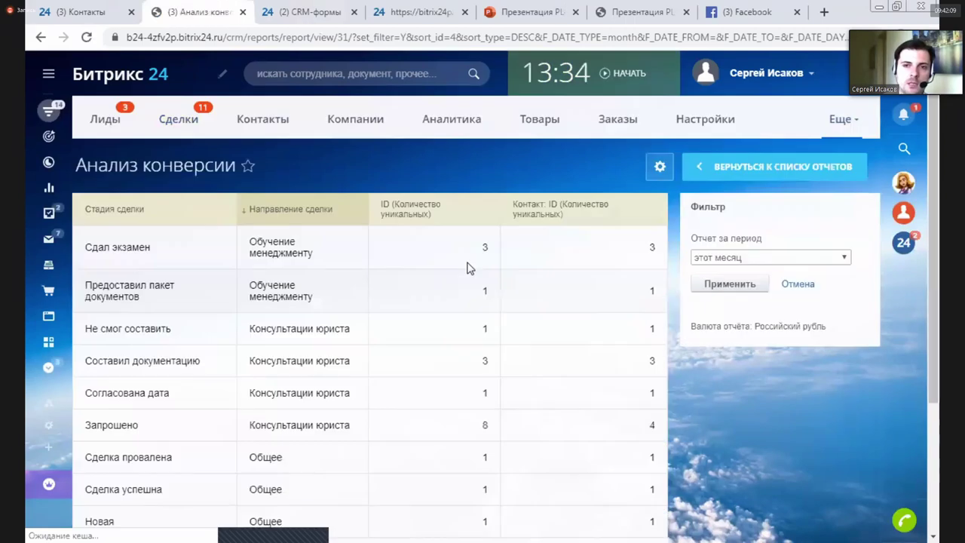
# Examine the report's Предоставил пакет документов and Сдал экзамен rows and its reporting period filter.
pyautogui.scroll(-1, 285, 214)
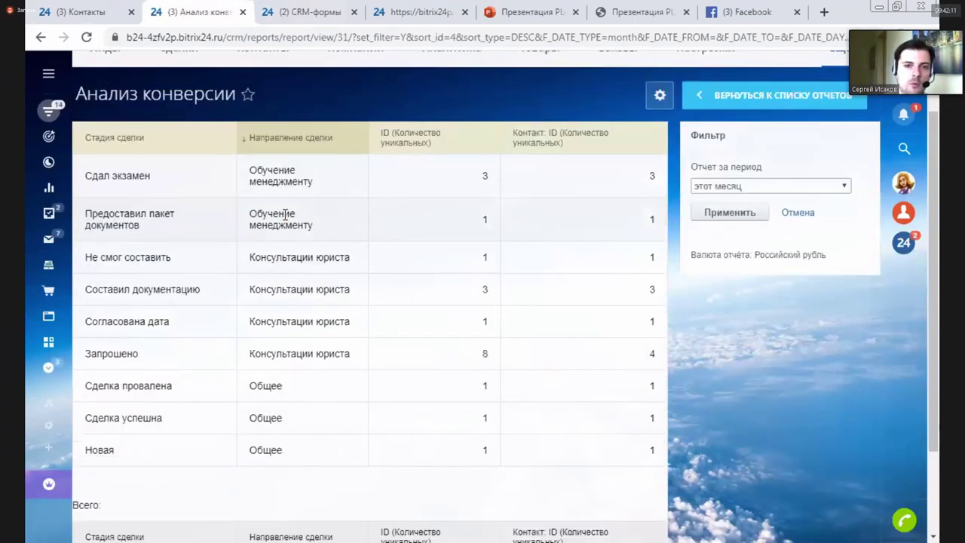
pyautogui.moveTo(213, 215); pyautogui.dragTo(653, 221)
pyautogui.click(123, 179)
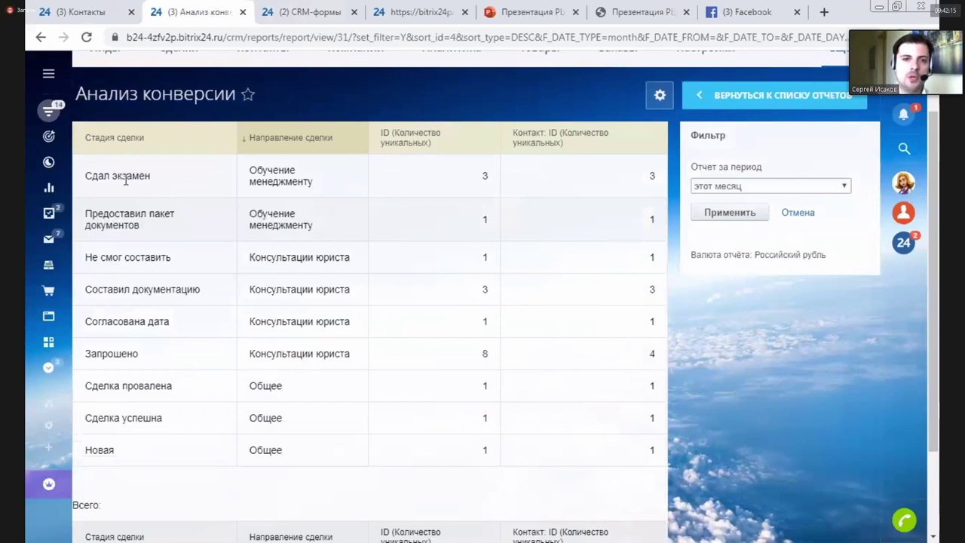
pyautogui.moveTo(99, 170); pyautogui.dragTo(650, 179)
pyautogui.click(726, 199)
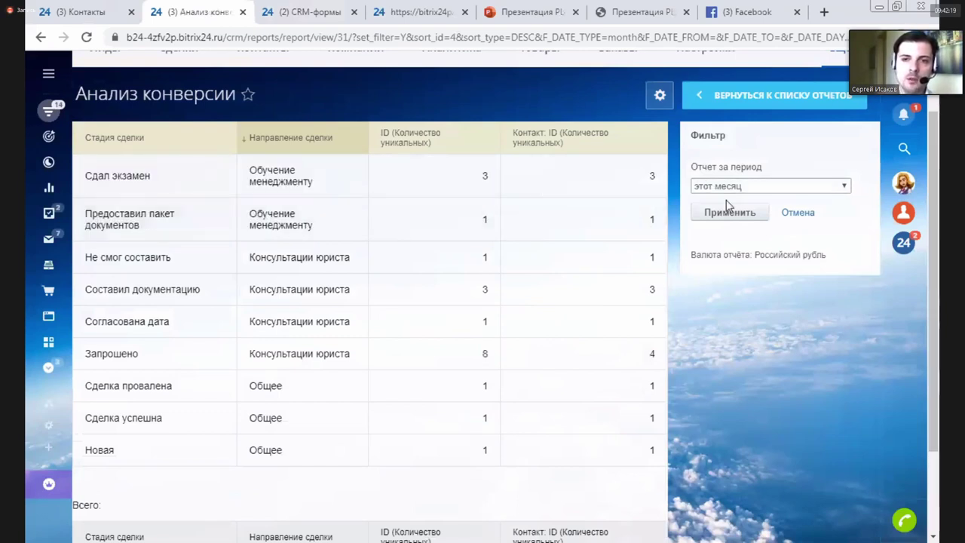
pyautogui.click(727, 192)
pyautogui.click(726, 190)
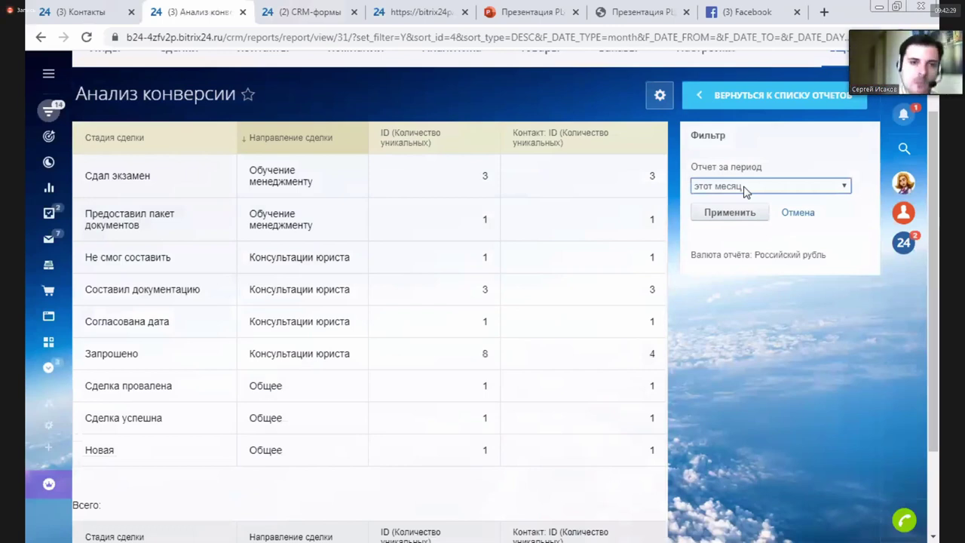
pyautogui.scroll(1, 535, 227)
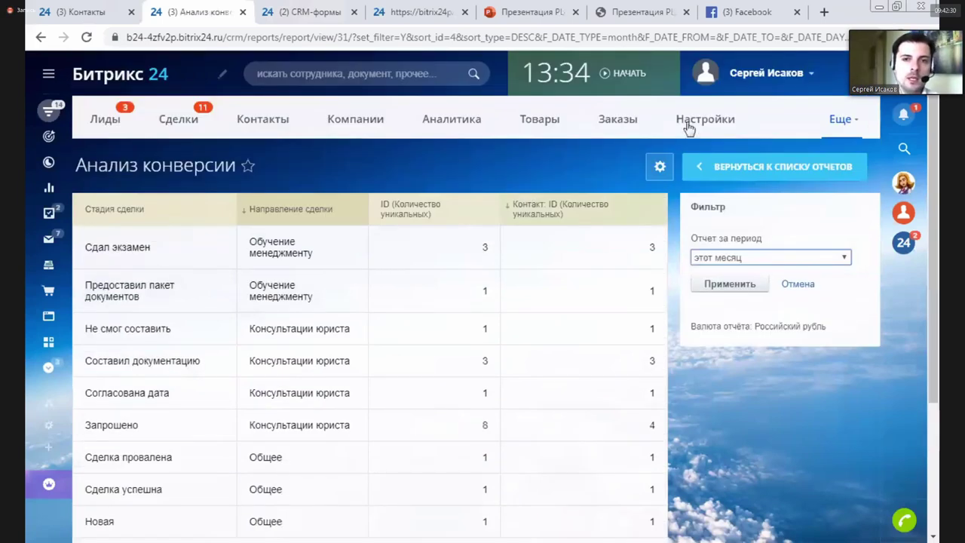
# Open the CRM-формы page in a new browser tab and switch to it.
pyautogui.click(834, 123)
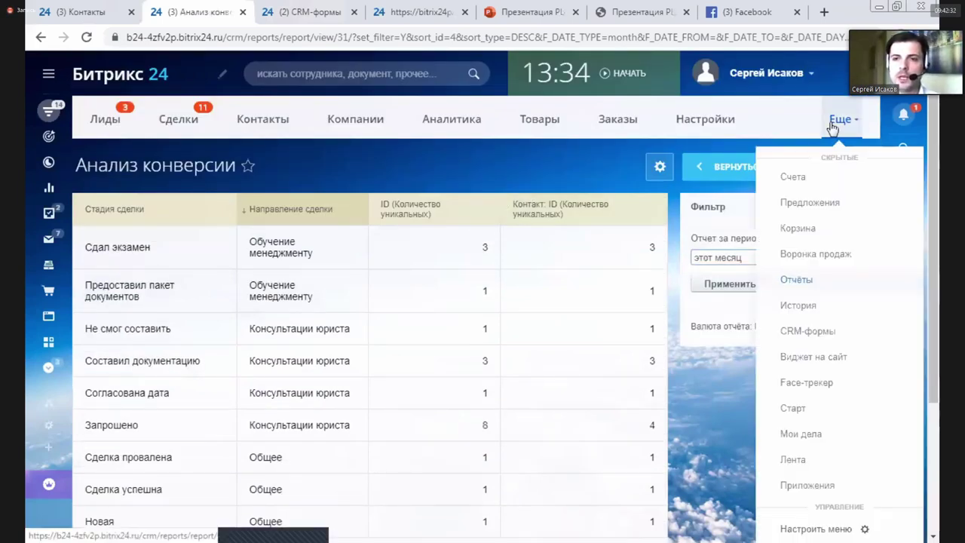
pyautogui.rightClick(822, 341)
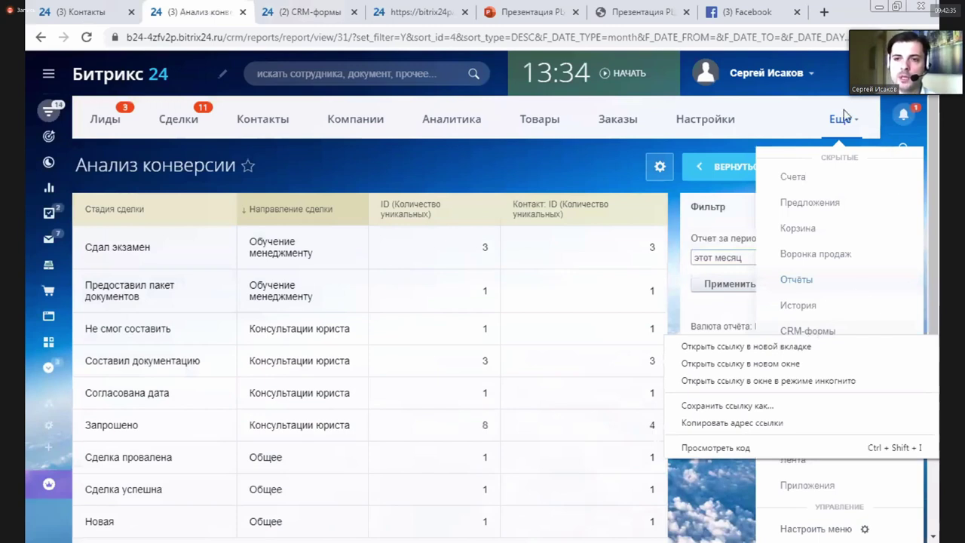
pyautogui.click(841, 124)
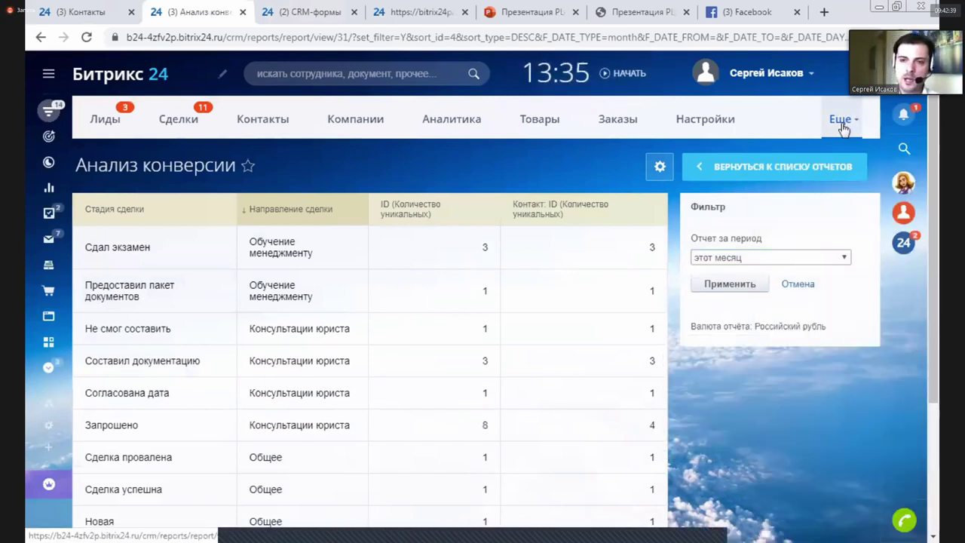
pyautogui.click(842, 124)
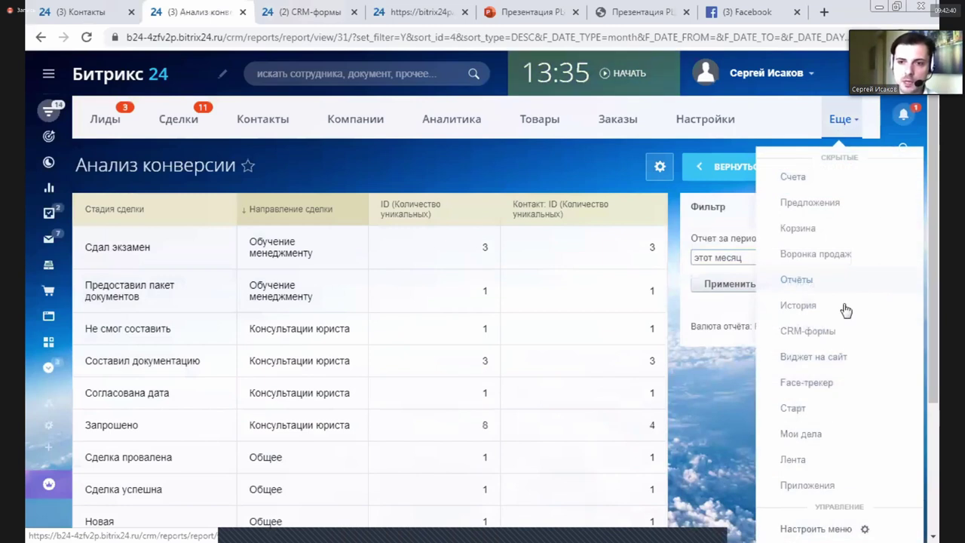
pyautogui.rightClick(822, 343)
pyautogui.click(825, 347)
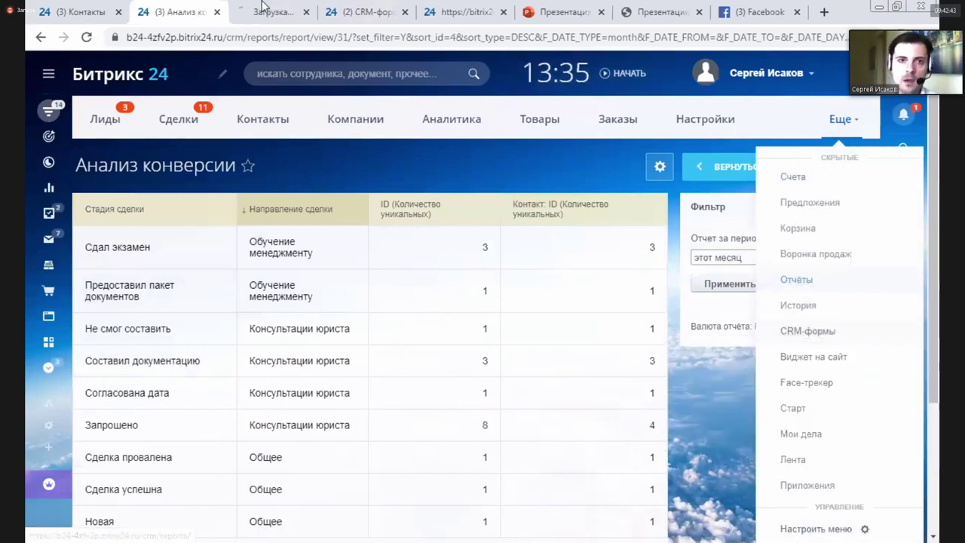
pyautogui.click(255, 10)
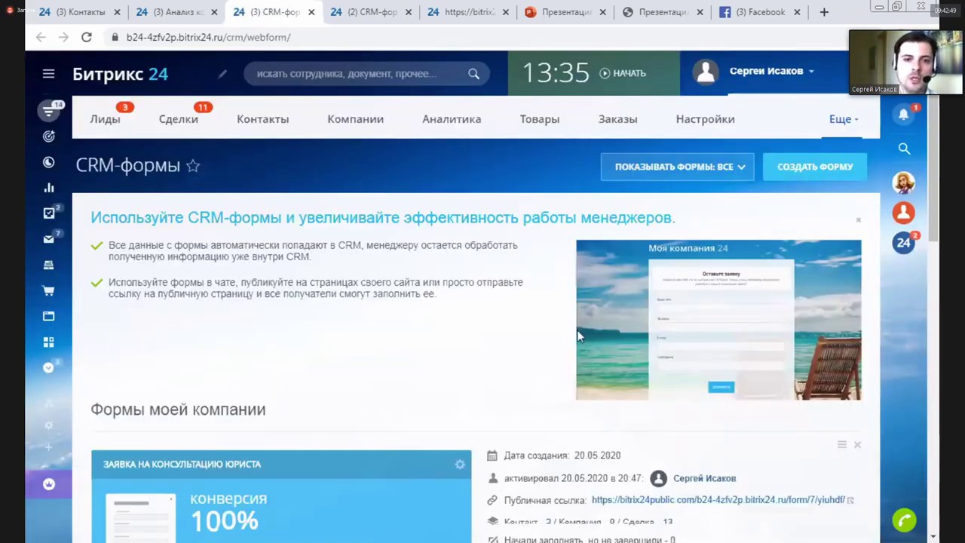
# Open the public page of the Заявка на помощь ресурсного центра form, review its fields, and return to the CRM-формы list.
pyautogui.scroll(-4, 373, 339)
pyautogui.scroll(-1, 373, 343)
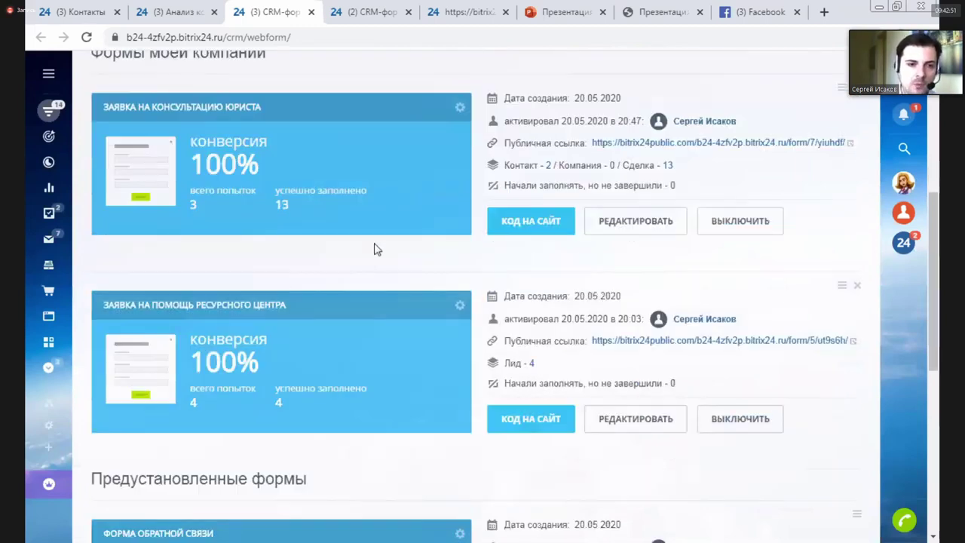
pyautogui.click(625, 340)
pyautogui.click(252, 9)
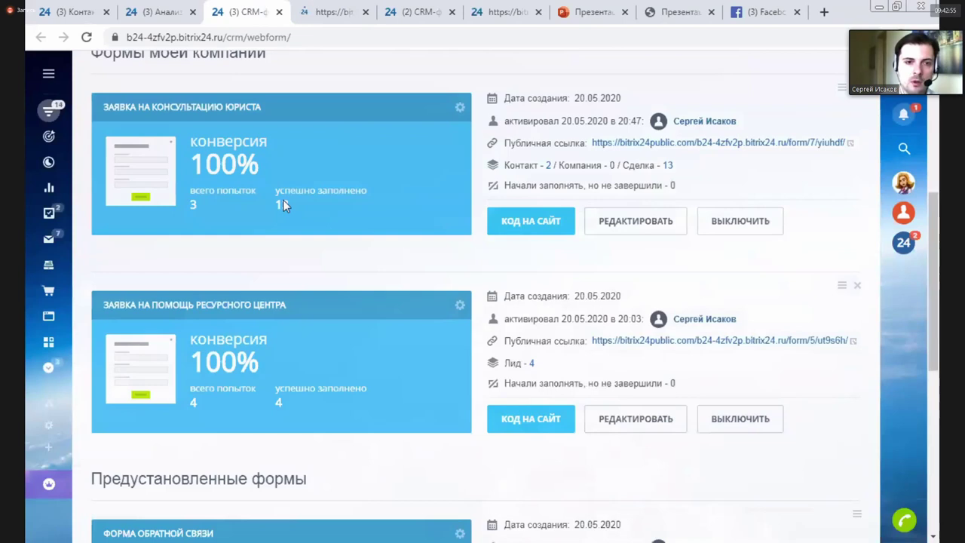
pyautogui.click(324, 9)
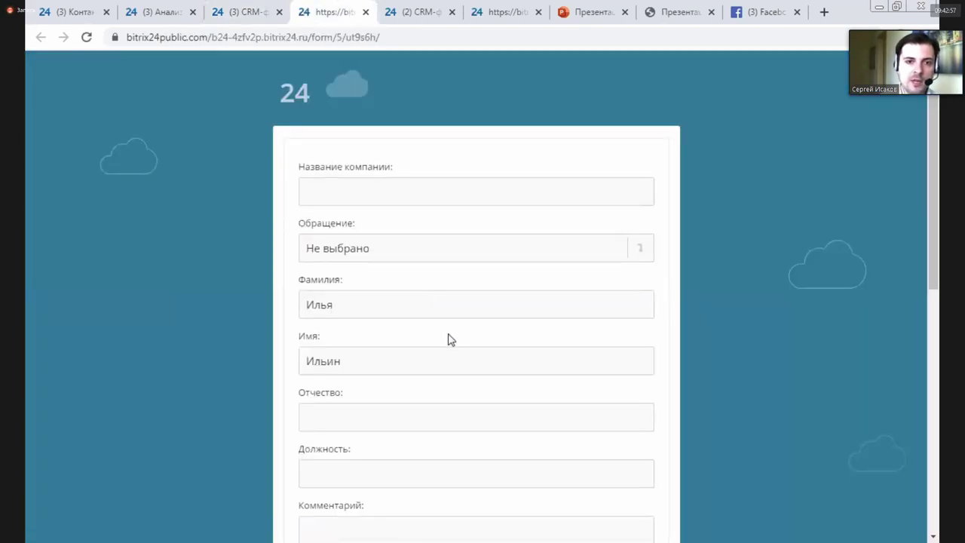
pyautogui.scroll(-1, 377, 151)
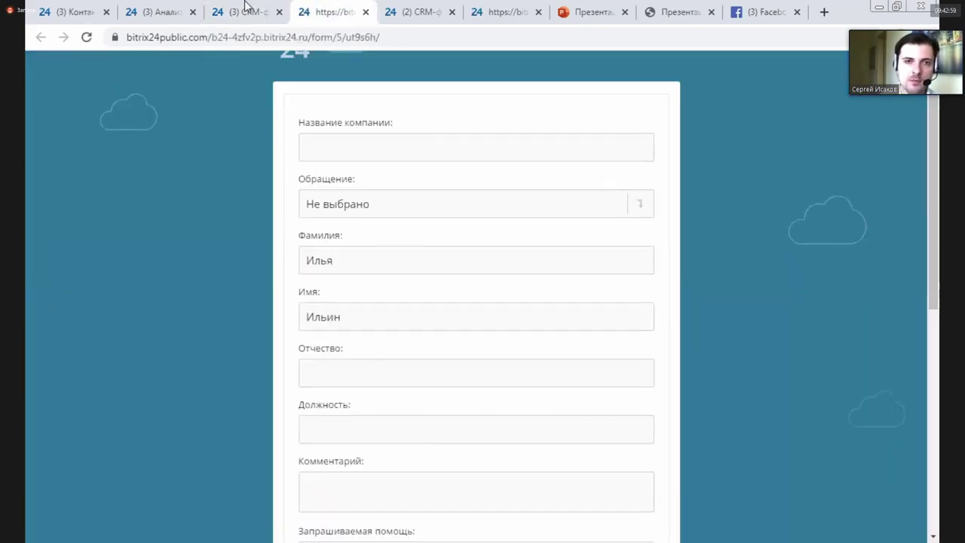
pyautogui.click(242, 9)
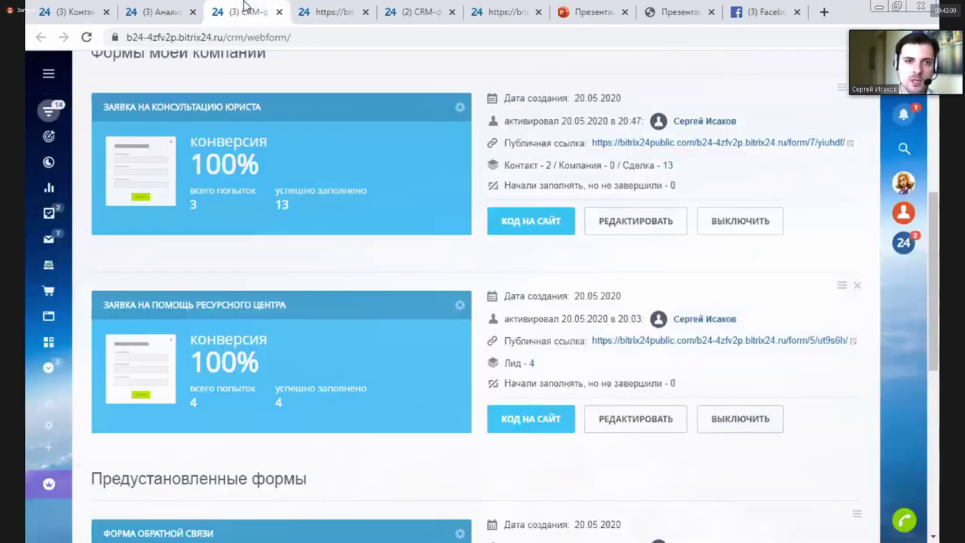
pyautogui.click(329, 9)
pyautogui.scroll(-3, 417, 290)
pyautogui.click(233, 11)
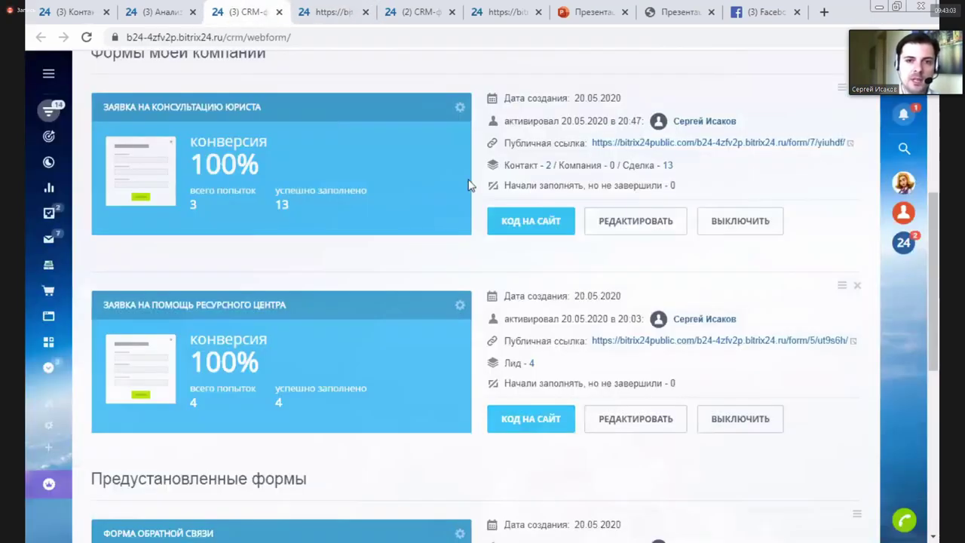
# Open the public page of the Заявка на консультацию юриста form and choose 23 May as the consultation date.
pyautogui.click(633, 358)
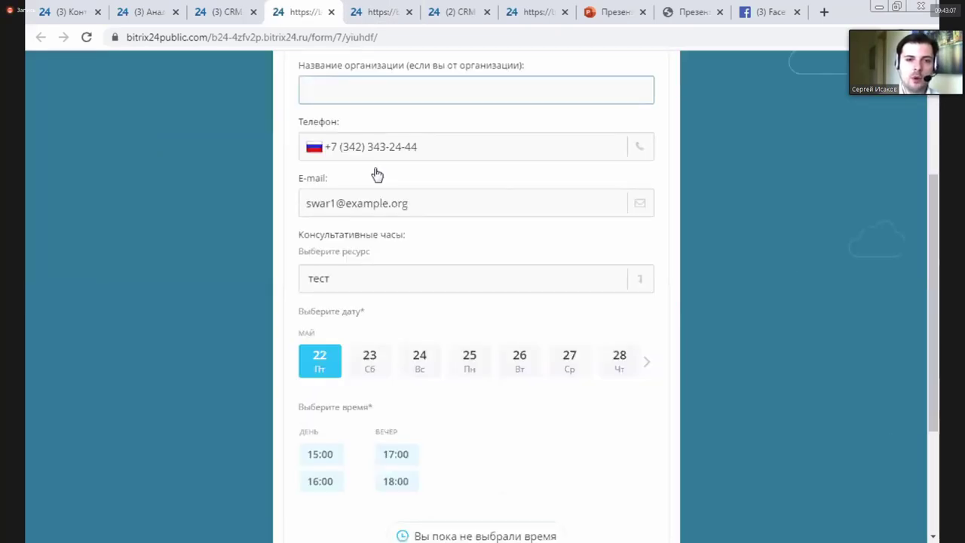
pyautogui.scroll(-3, 377, 175)
pyautogui.click(373, 172)
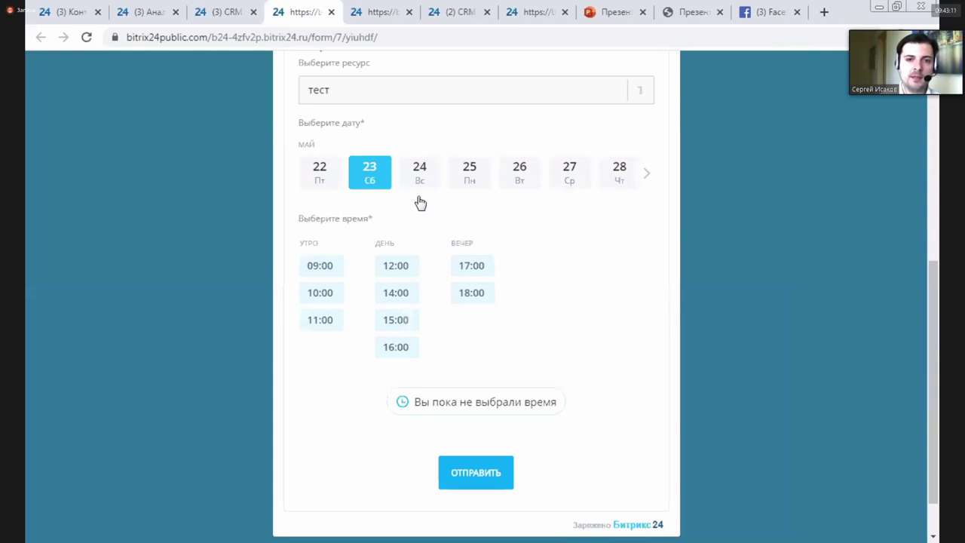
# Fill in the applicant's patronymic in the Отчество field with the suggested entry.
pyautogui.scroll(2, 410, 200)
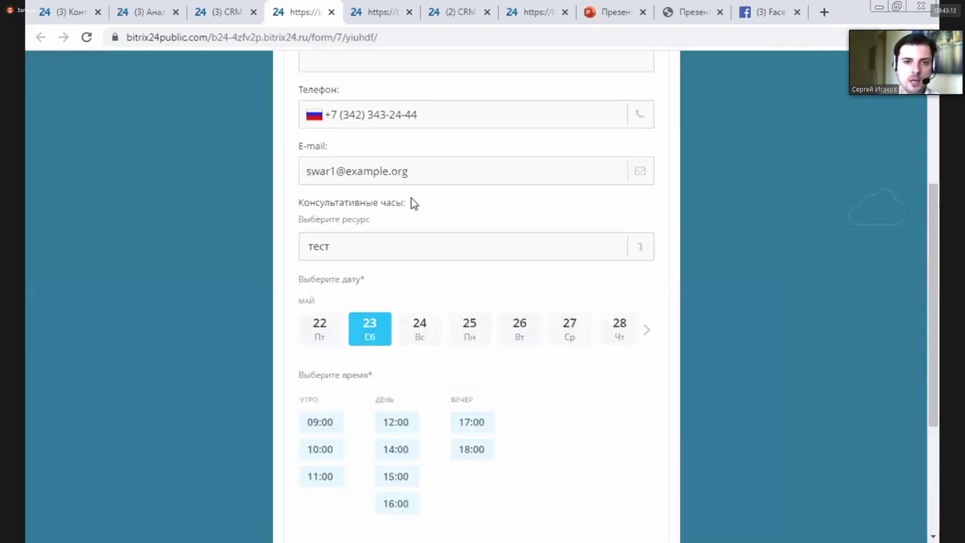
pyautogui.scroll(3, 411, 200)
pyautogui.click(360, 245)
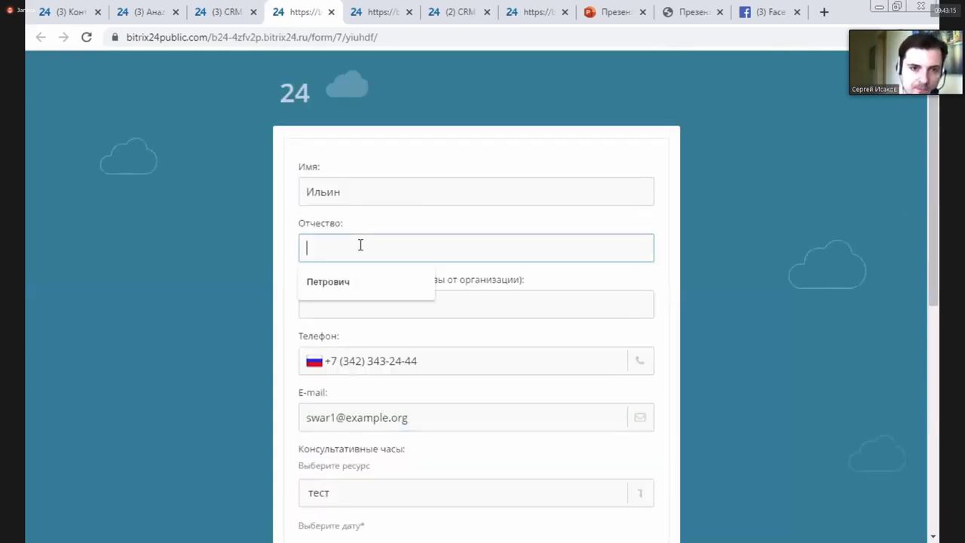
pyautogui.click(369, 284)
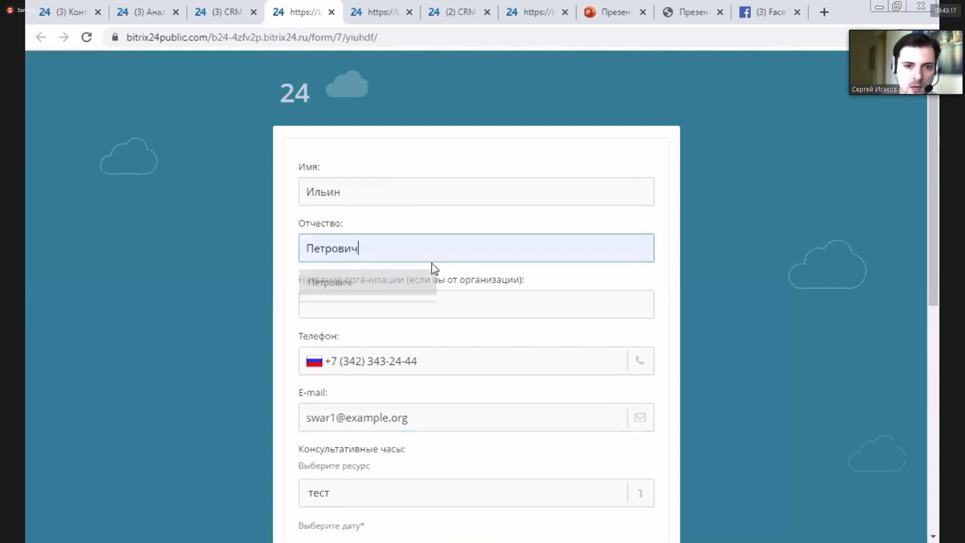
# Keep the тест resource, book the 12:00 slot on 23 May, and submit the consultation form.
pyautogui.scroll(-3, 433, 268)
pyautogui.click(388, 279)
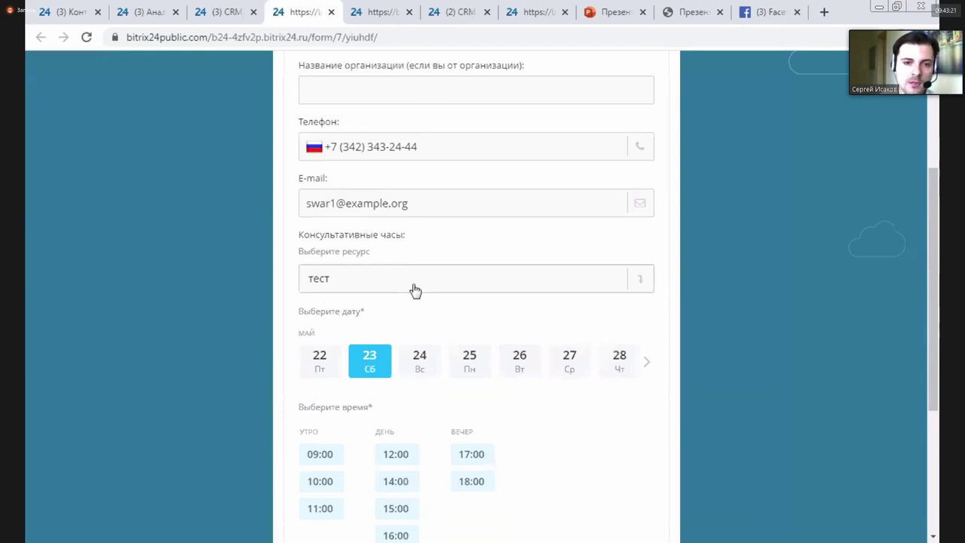
pyautogui.scroll(-2, 415, 290)
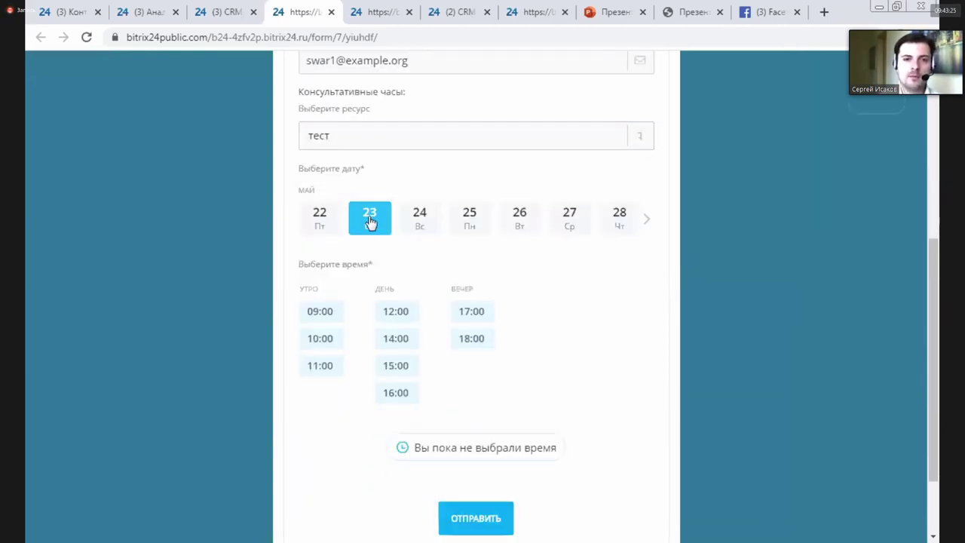
pyautogui.click(400, 313)
pyautogui.click(475, 518)
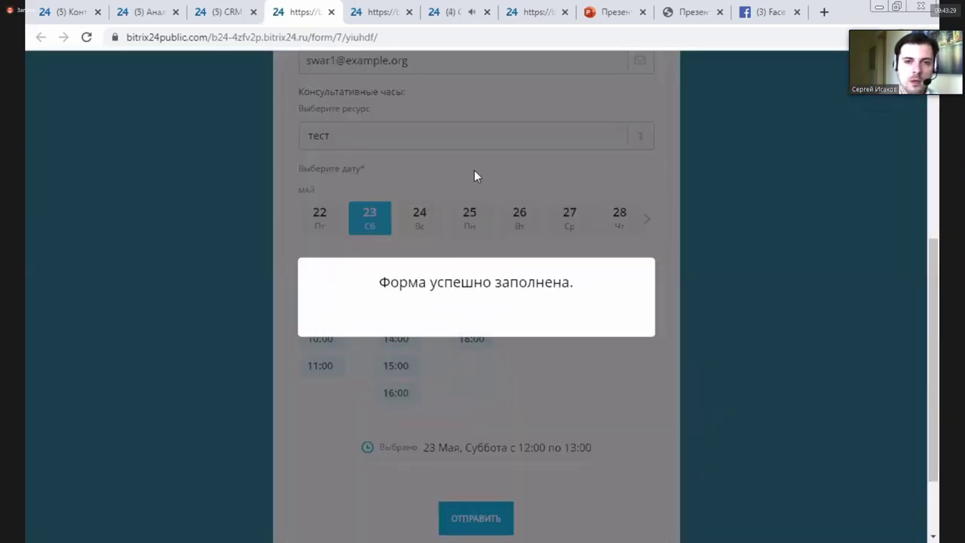
# Check which consultation times the reloaded form offers for 23 May.
pyautogui.scroll(2, 474, 177)
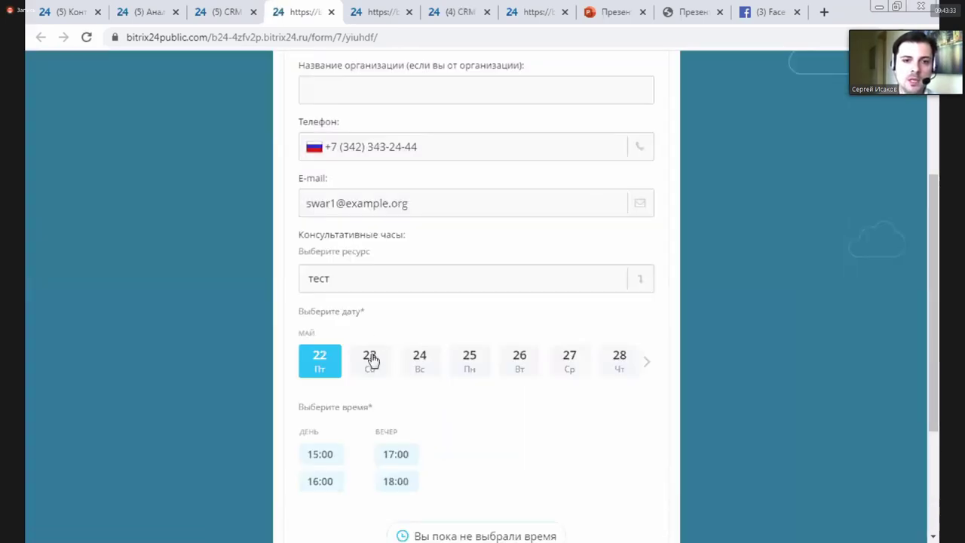
pyautogui.click(371, 360)
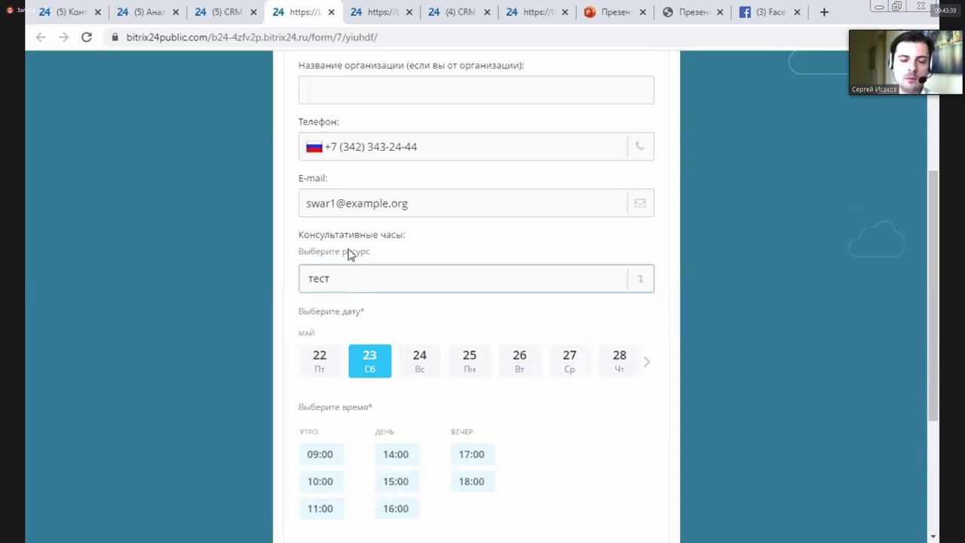
pyautogui.scroll(3, 349, 252)
# Switch from the CRM-формы page to the deals list and display the Консультации юриста pipeline.
pyautogui.click(234, 6)
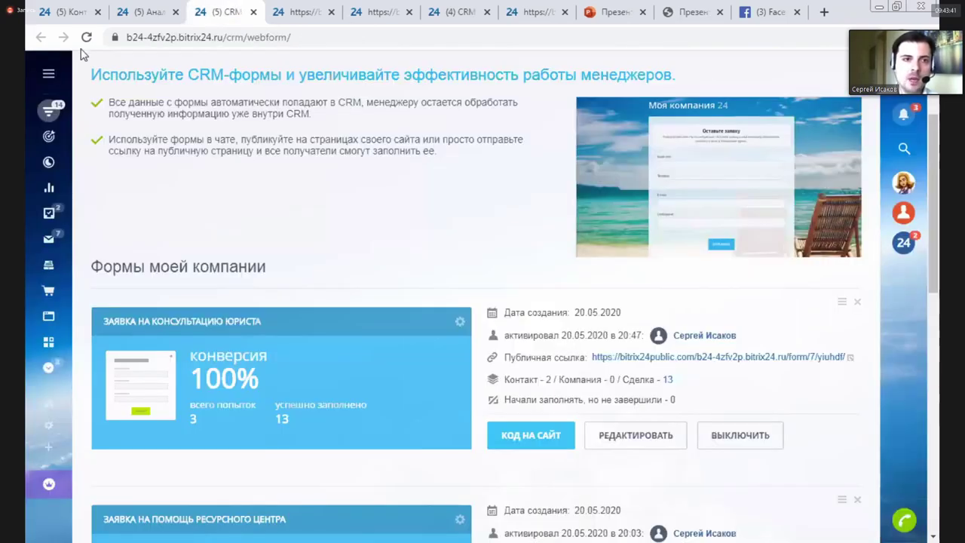
pyautogui.click(143, 12)
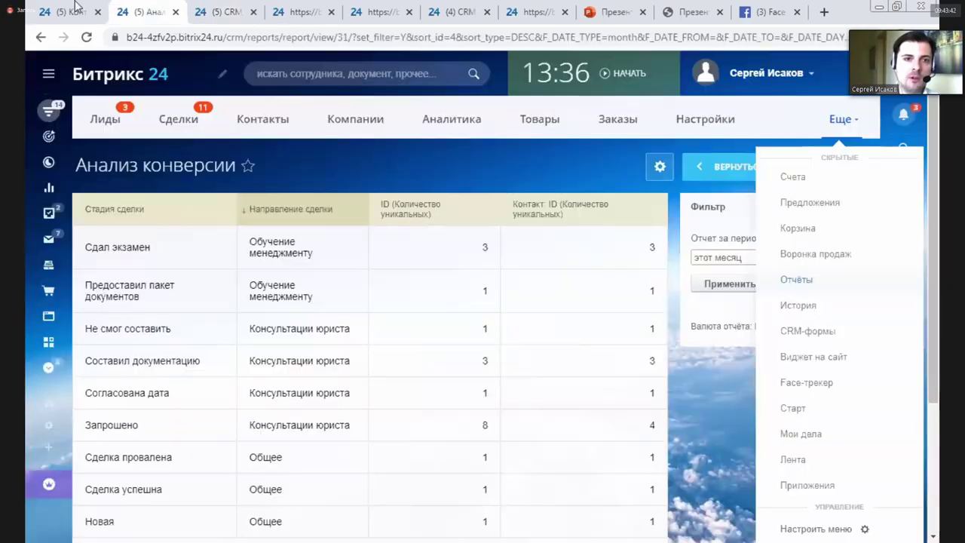
pyautogui.click(193, 126)
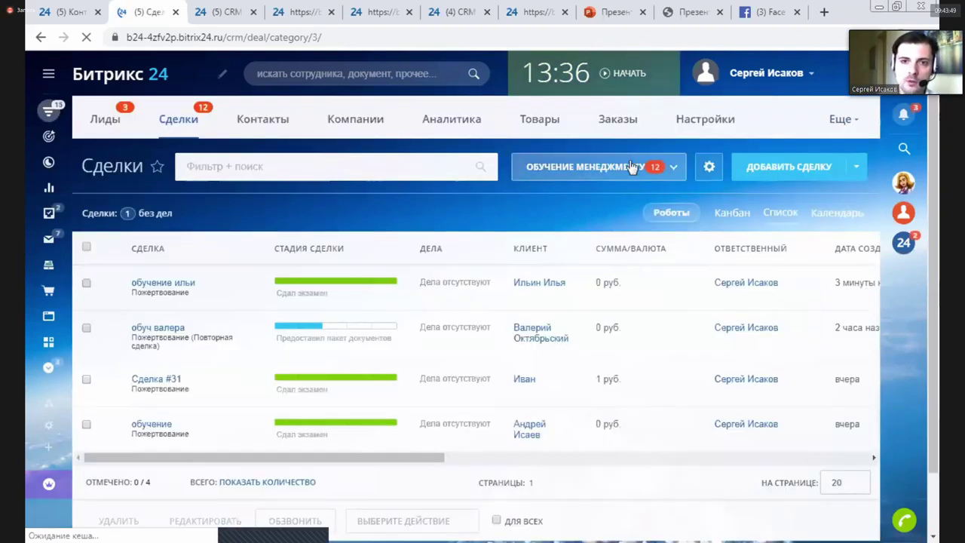
pyautogui.click(628, 168)
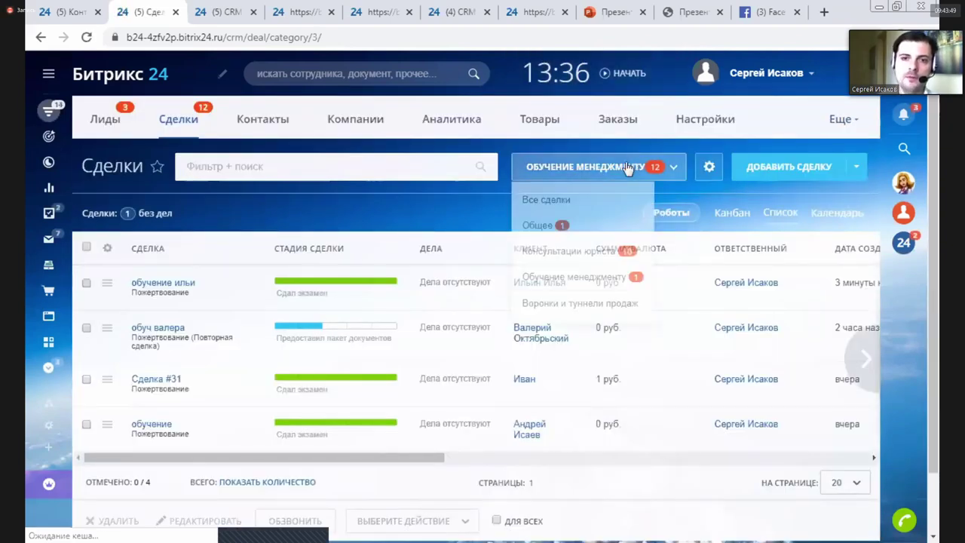
pyautogui.click(566, 257)
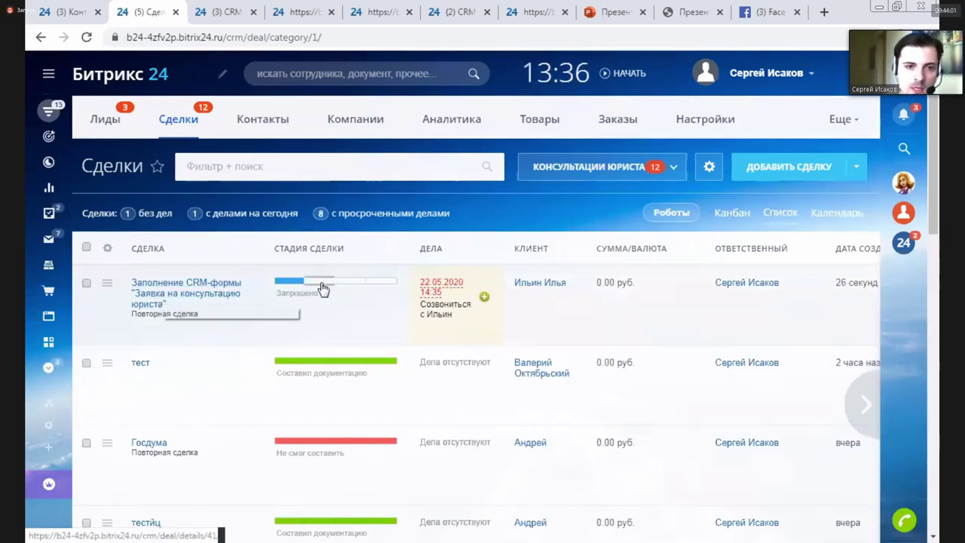
# Open the newest deal from the Заявка на консультацию юриста form and examine its contact, Консультативные часы and timeline.
pyautogui.click(224, 292)
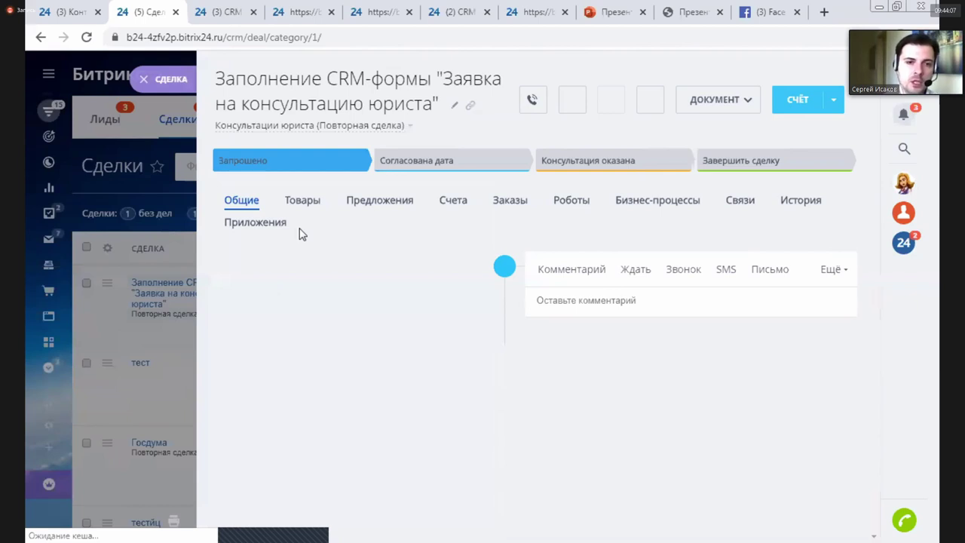
pyautogui.scroll(-3, 300, 228)
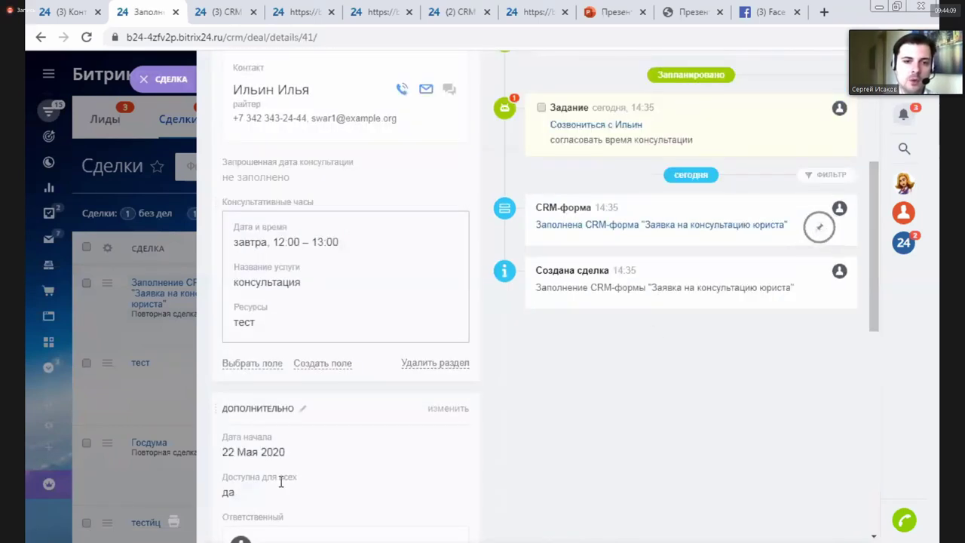
pyautogui.scroll(-1, 340, 295)
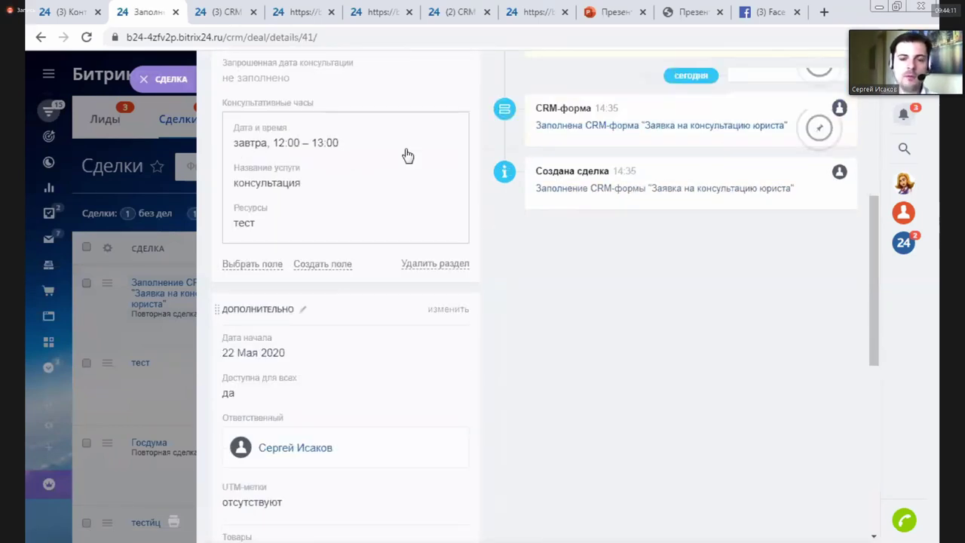
pyautogui.scroll(4, 407, 155)
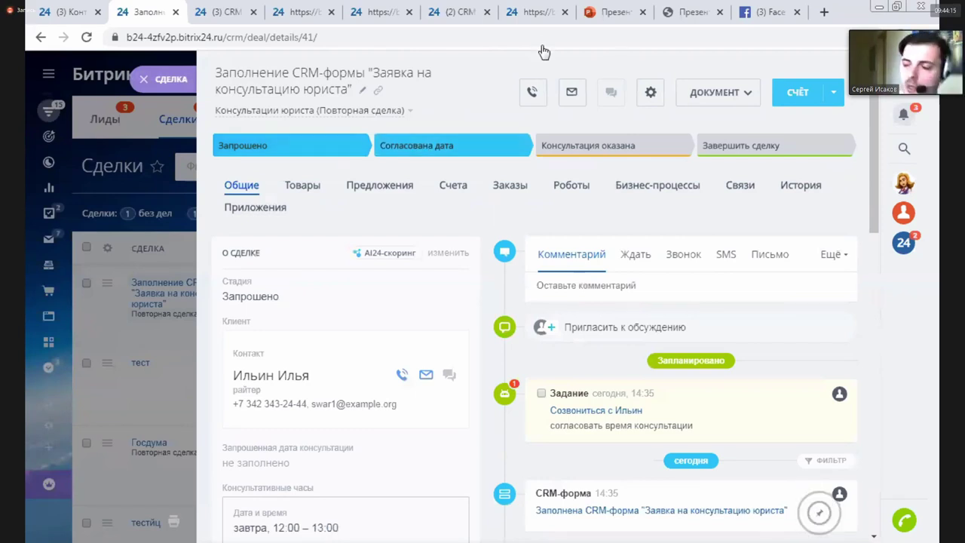
# Move the consultation deal to the Согласована дата stage and read the automatic e-mail in its timeline.
pyautogui.click(432, 155)
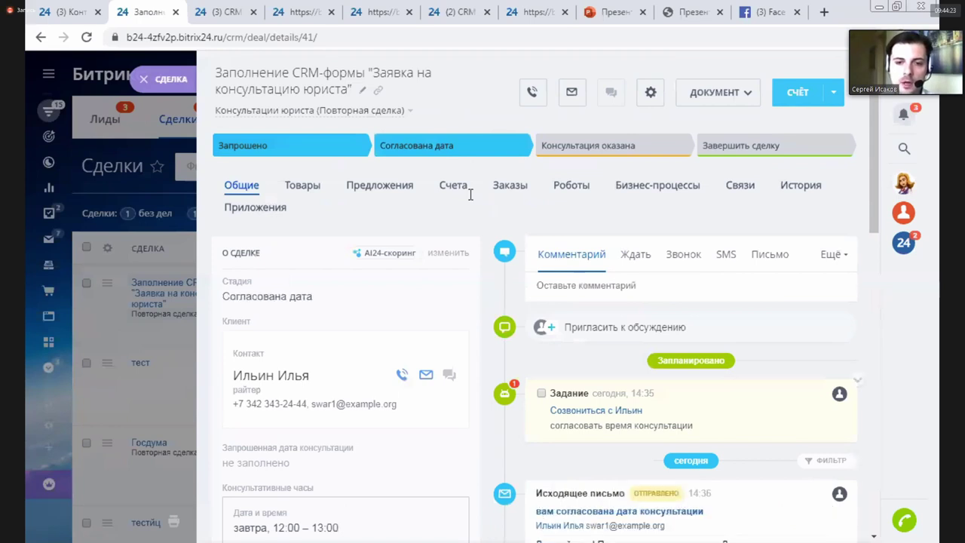
pyautogui.scroll(-2, 597, 399)
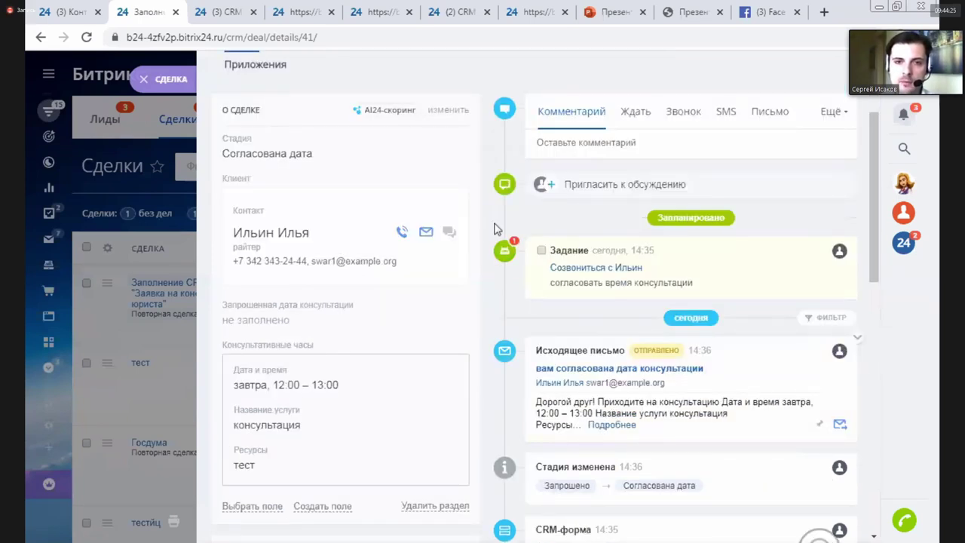
pyautogui.scroll(2, 435, 156)
pyautogui.scroll(-2, 618, 381)
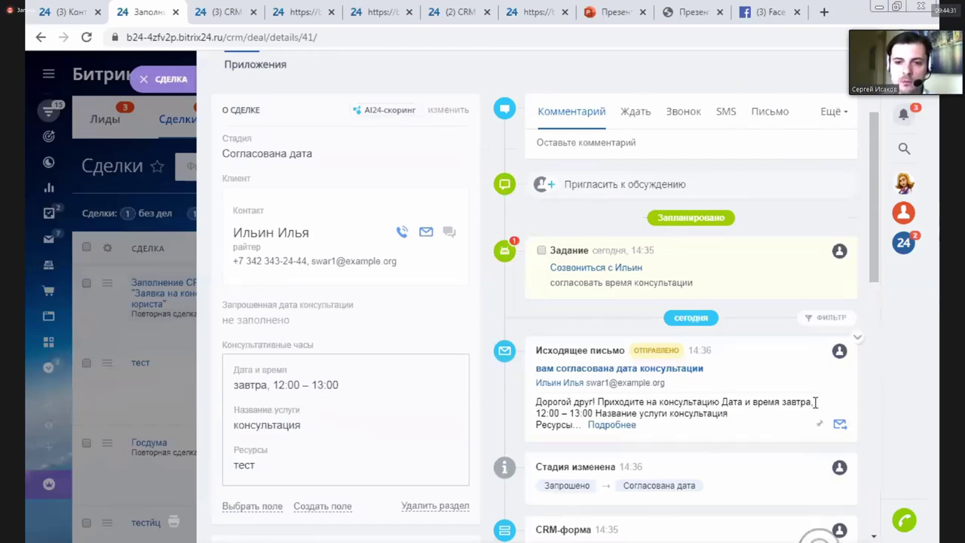
pyautogui.scroll(2, 524, 243)
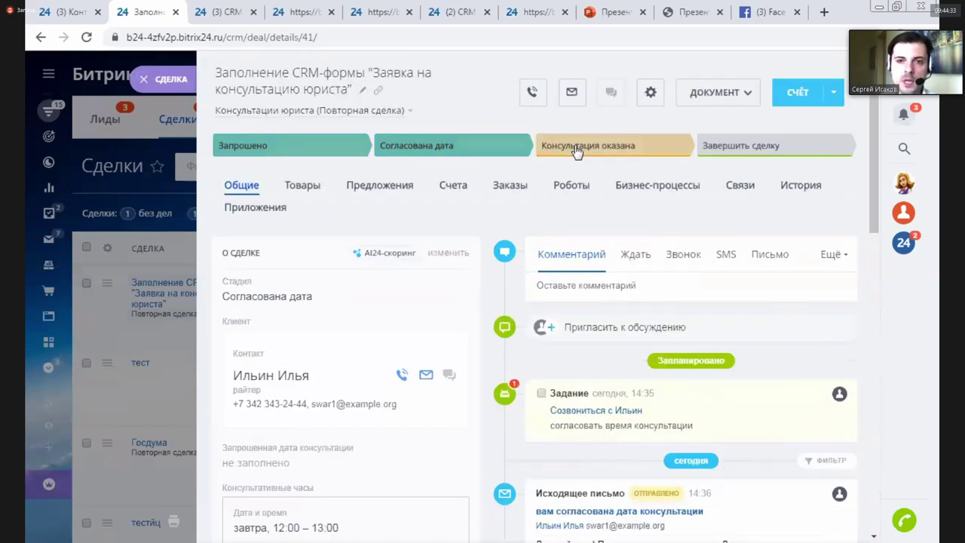
# Move the consultation deal to the Консультация оказана stage, check its timeline, and close the deal card.
pyautogui.click(586, 150)
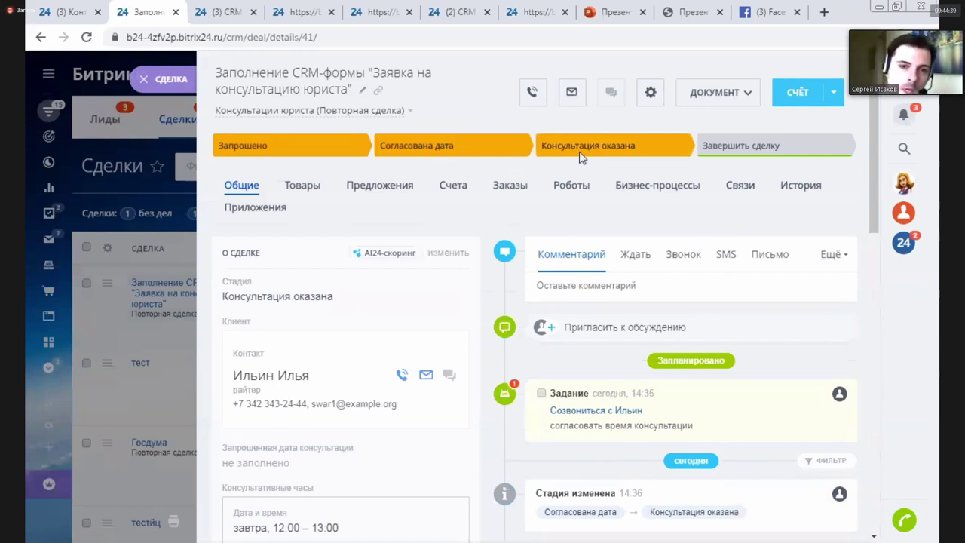
pyautogui.scroll(-3, 582, 155)
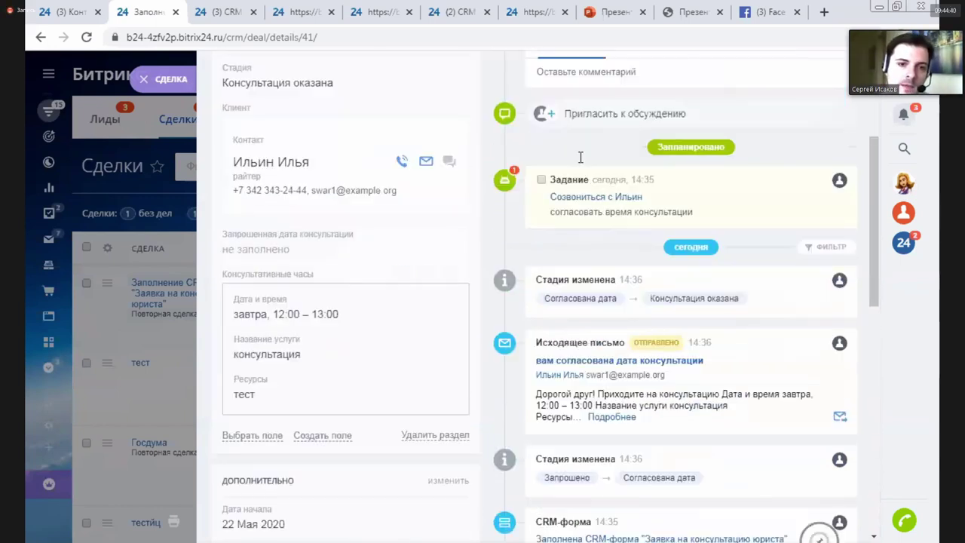
pyautogui.click(143, 78)
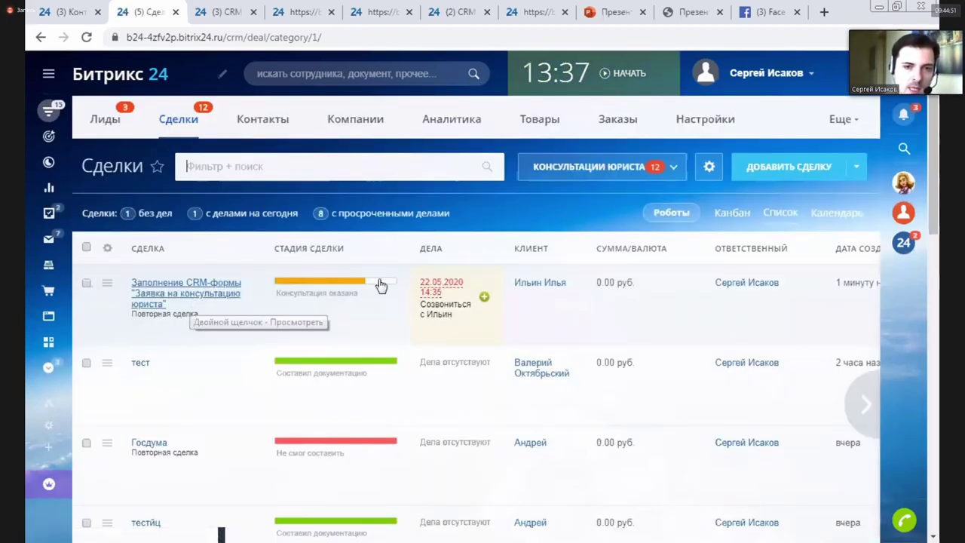
# View the closing results for the consultation deal, including the Сделка проиграна reasons, and cancel without closing the deal.
pyautogui.click(380, 285)
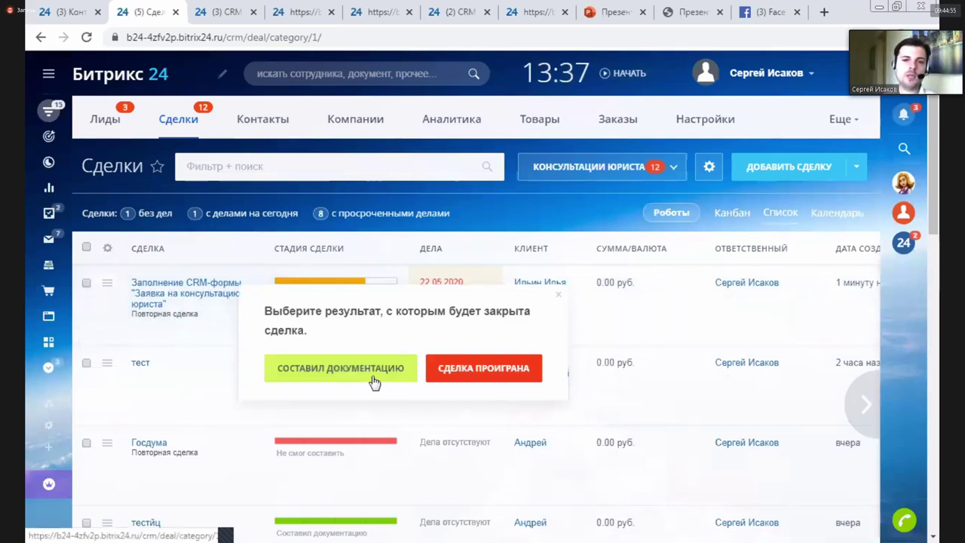
pyautogui.click(479, 376)
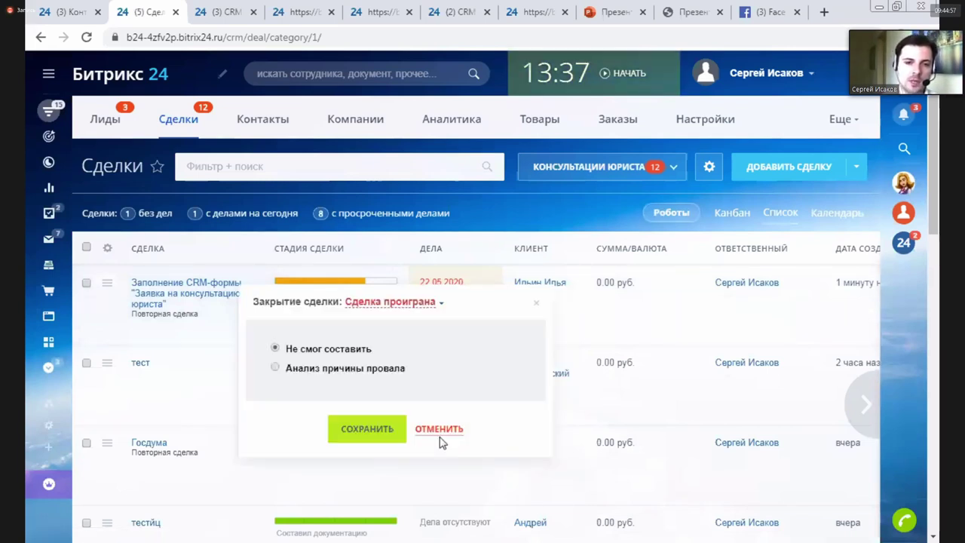
pyautogui.click(440, 429)
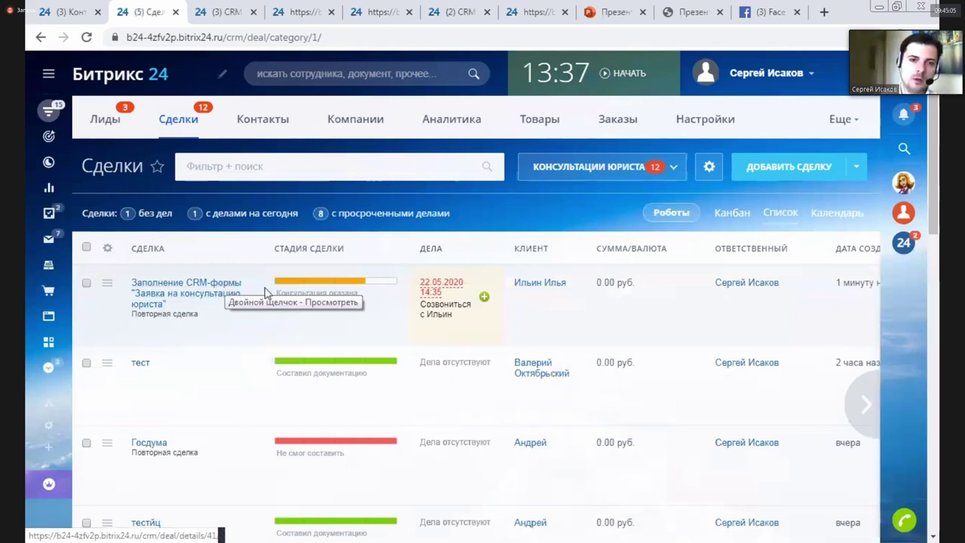
# Reopen the newest Заявка на консультацию юриста deal and close it as Сделка проиграна with the reason Не смог составить.
pyautogui.click(229, 297)
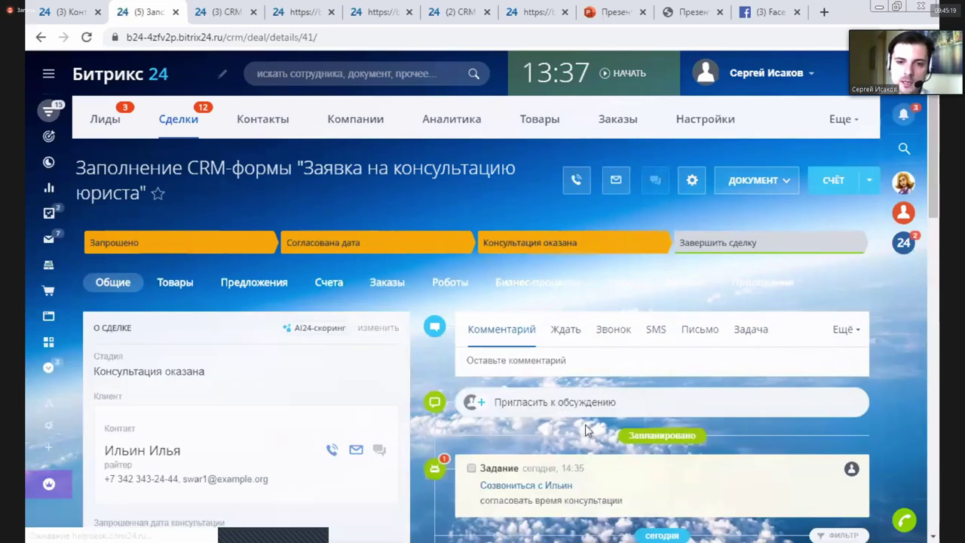
pyautogui.scroll(-1, 611, 388)
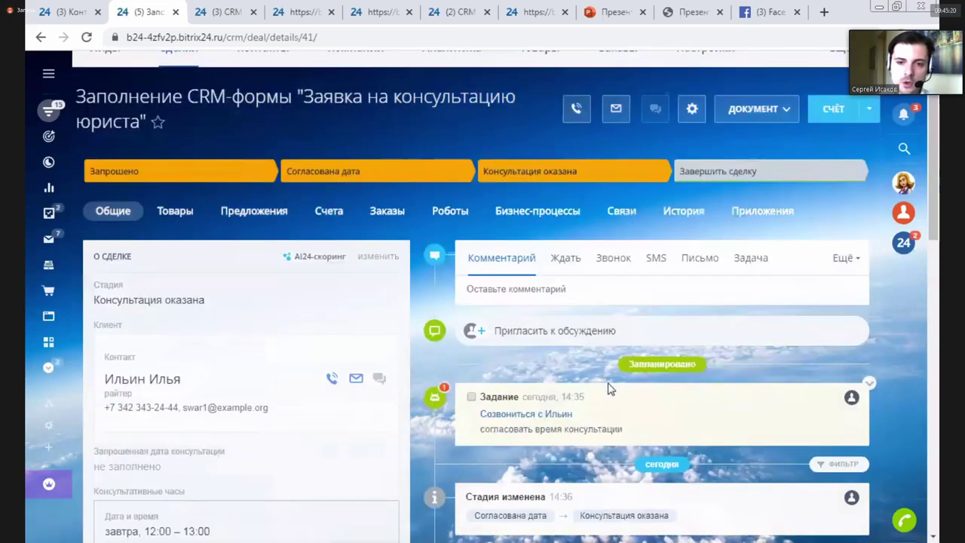
pyautogui.click(756, 175)
pyautogui.click(754, 172)
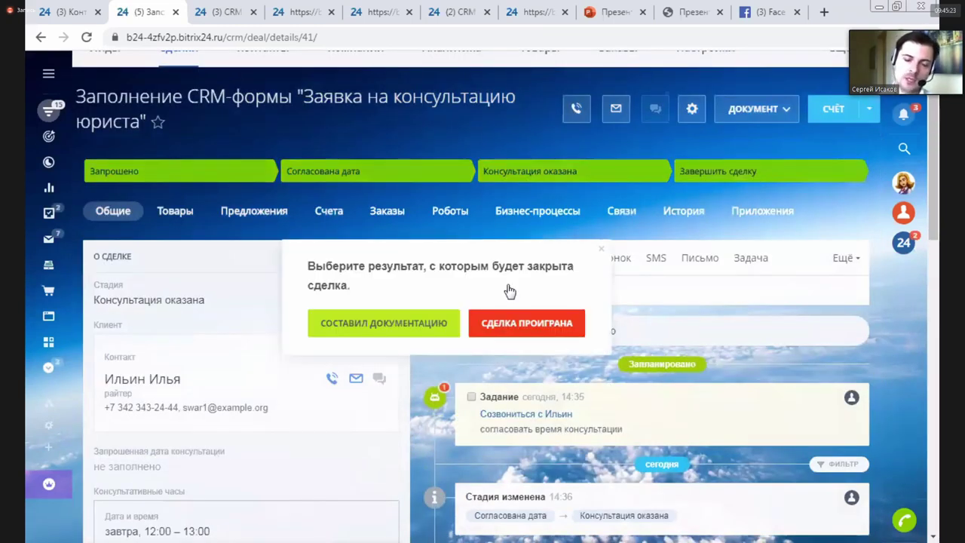
pyautogui.click(524, 322)
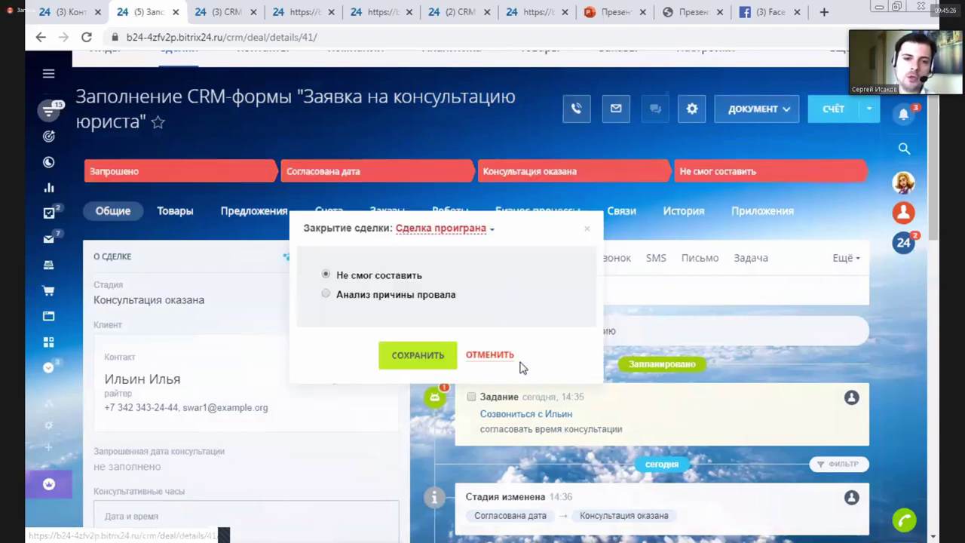
pyautogui.click(423, 356)
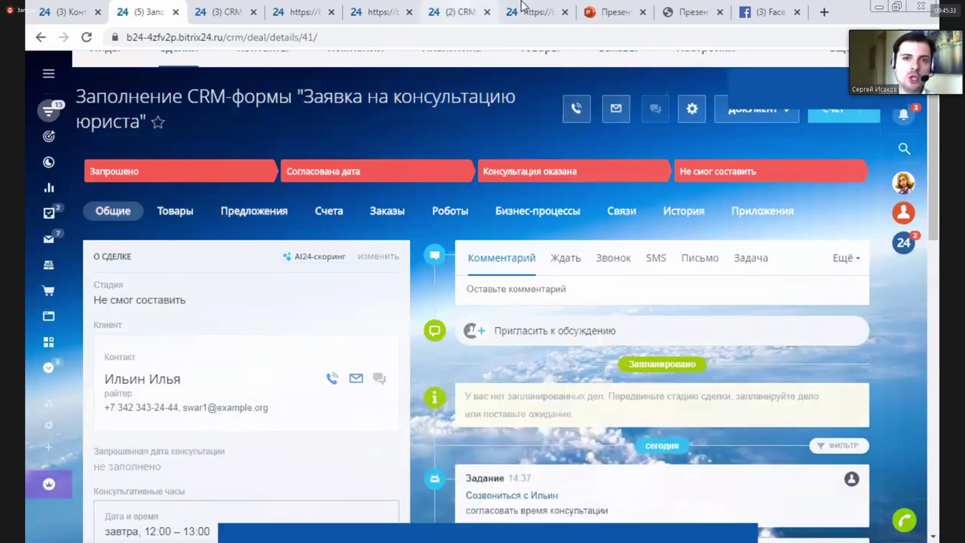
# Open the Анализ конверсии report from the CRM list of deal reports.
pyautogui.click(456, 11)
pyautogui.click(354, 12)
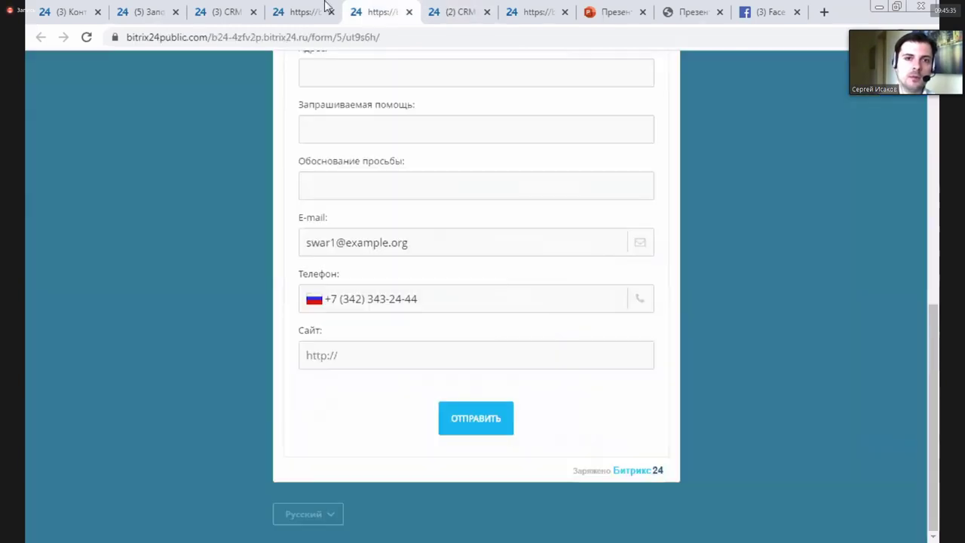
pyautogui.click(236, 9)
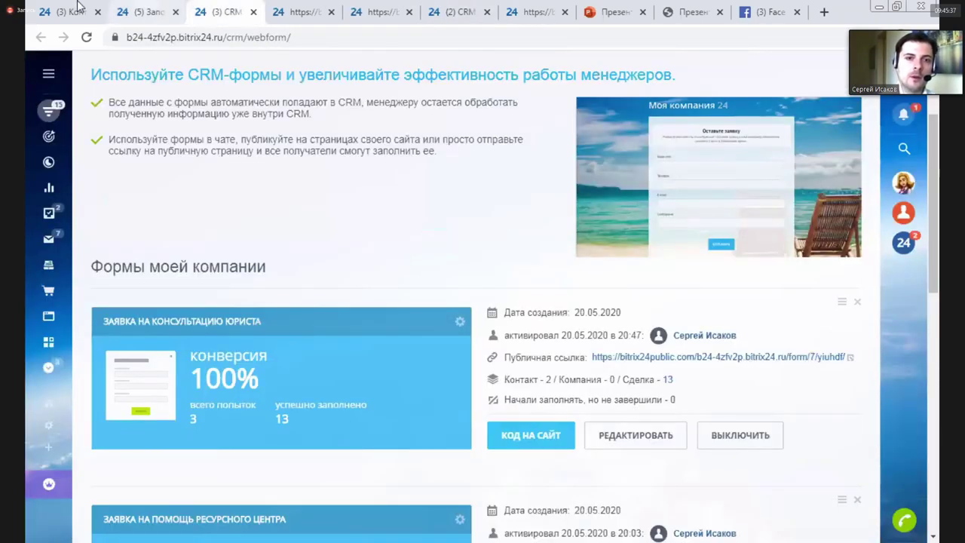
pyautogui.click(78, 7)
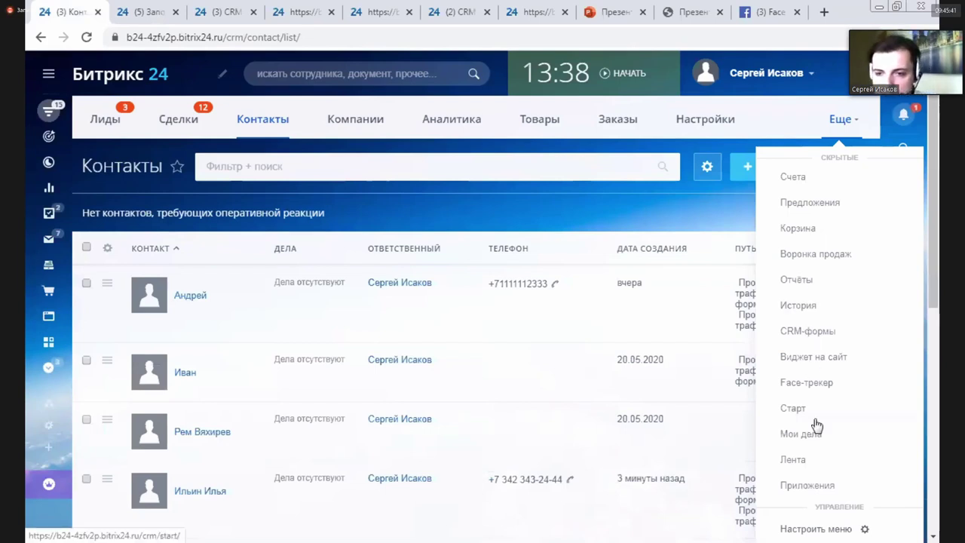
pyautogui.click(796, 280)
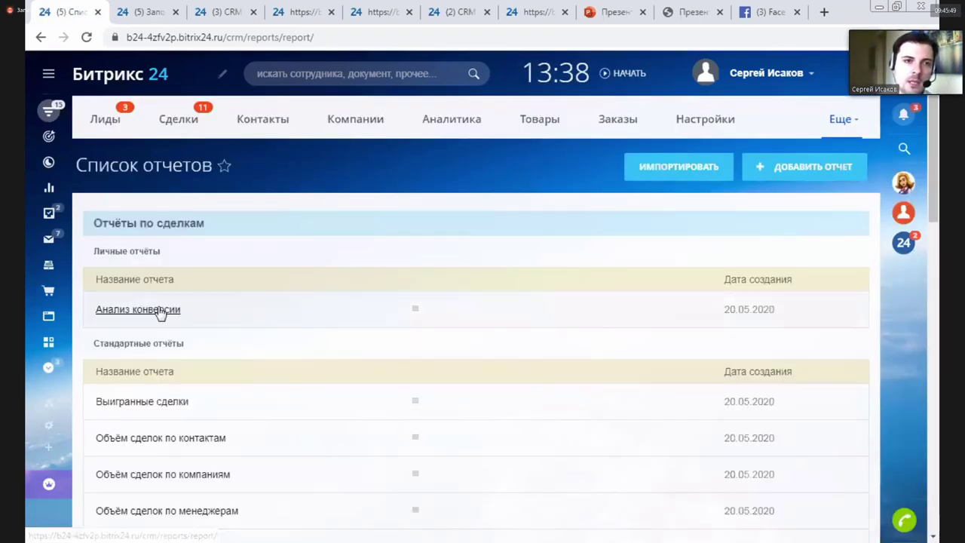
pyautogui.click(161, 310)
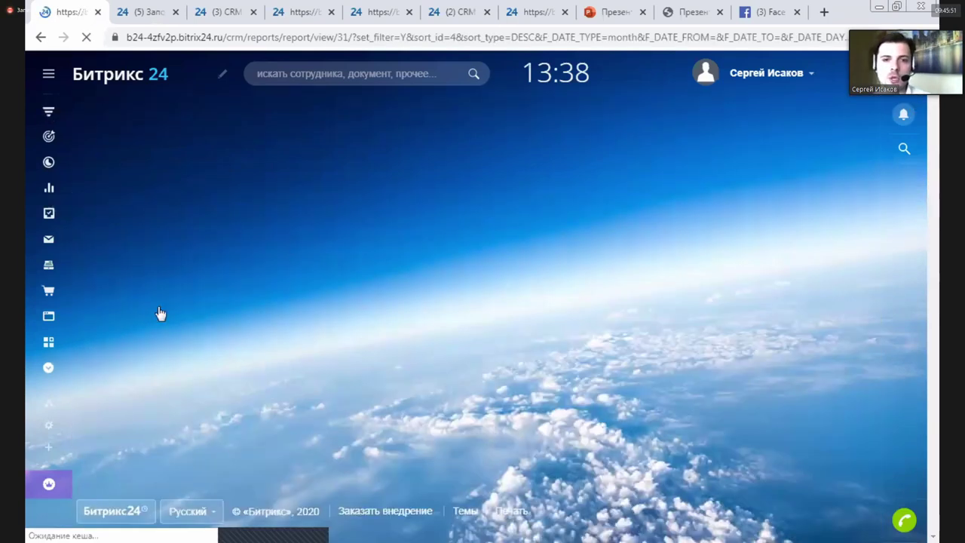
pyautogui.scroll(-1, 578, 278)
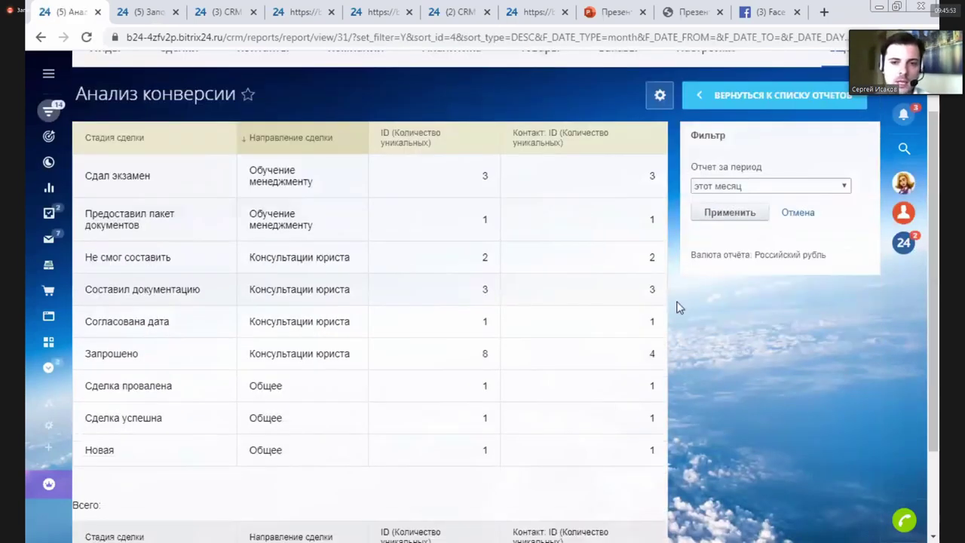
# Compare the unique deal and contact counts for the Запрошено stage of Консультации юриста in the conversion report.
pyautogui.moveTo(97, 353); pyautogui.dragTo(634, 362)
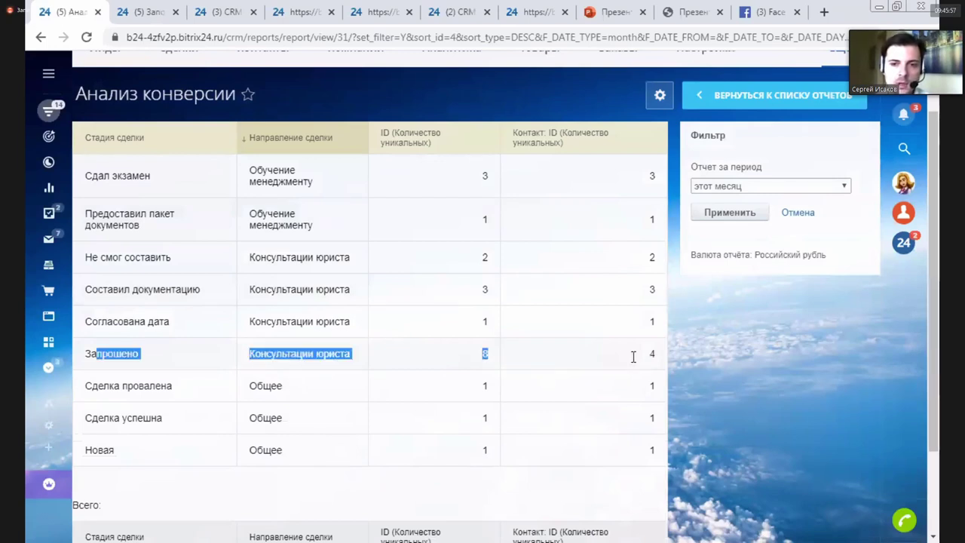
pyautogui.doubleClick(652, 353)
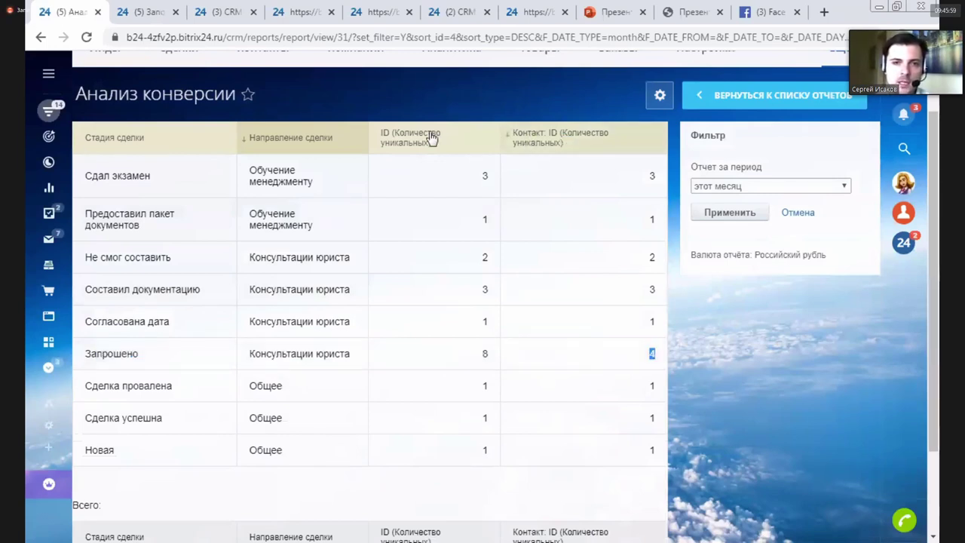
pyautogui.moveTo(432, 137); pyautogui.dragTo(543, 139)
pyautogui.click(647, 397)
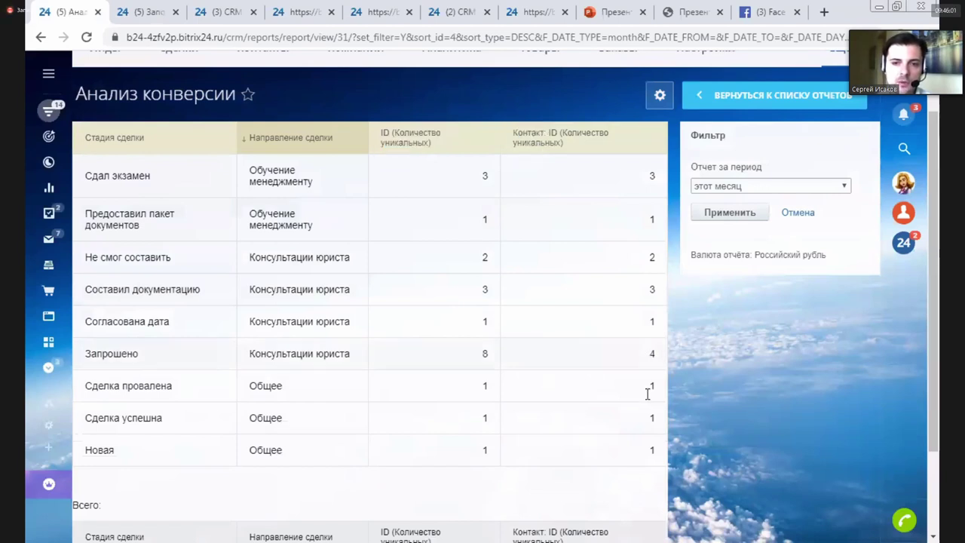
pyautogui.click(650, 354)
pyautogui.doubleClick(651, 355)
pyautogui.doubleClick(483, 355)
pyautogui.moveTo(84, 353); pyautogui.dragTo(650, 353)
pyautogui.click(649, 352)
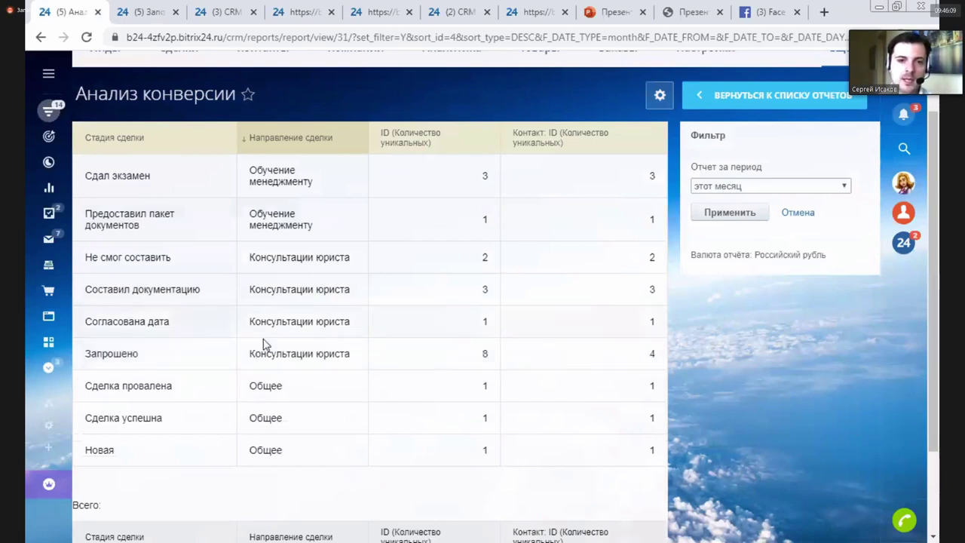
# Examine the report's Согласована дата, Не смог составить and Составил документацию rows and check the report period options.
pyautogui.moveTo(480, 322); pyautogui.dragTo(664, 322)
pyautogui.moveTo(471, 265); pyautogui.dragTo(654, 254)
pyautogui.click(655, 254)
pyautogui.moveTo(295, 293); pyautogui.dragTo(653, 287)
pyautogui.click(653, 287)
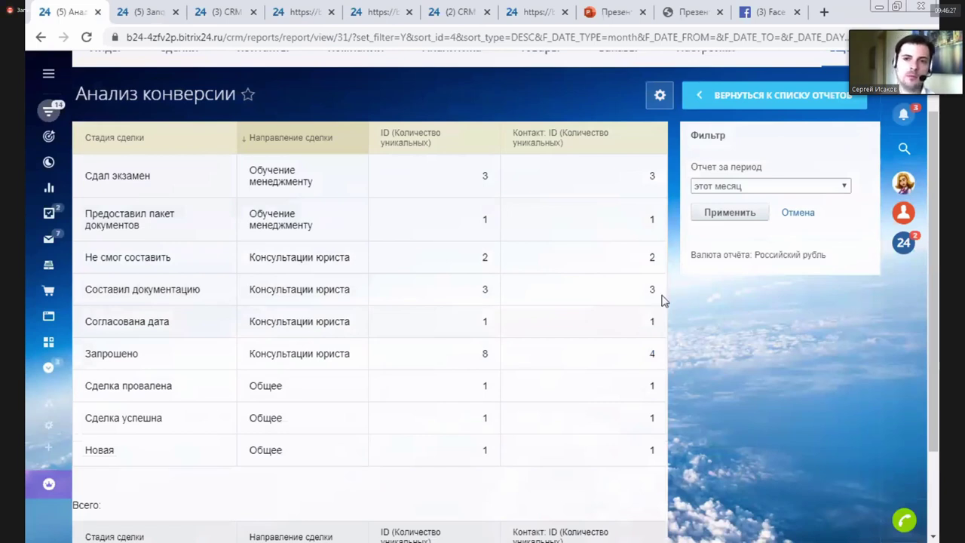
pyautogui.click(716, 188)
pyautogui.click(719, 193)
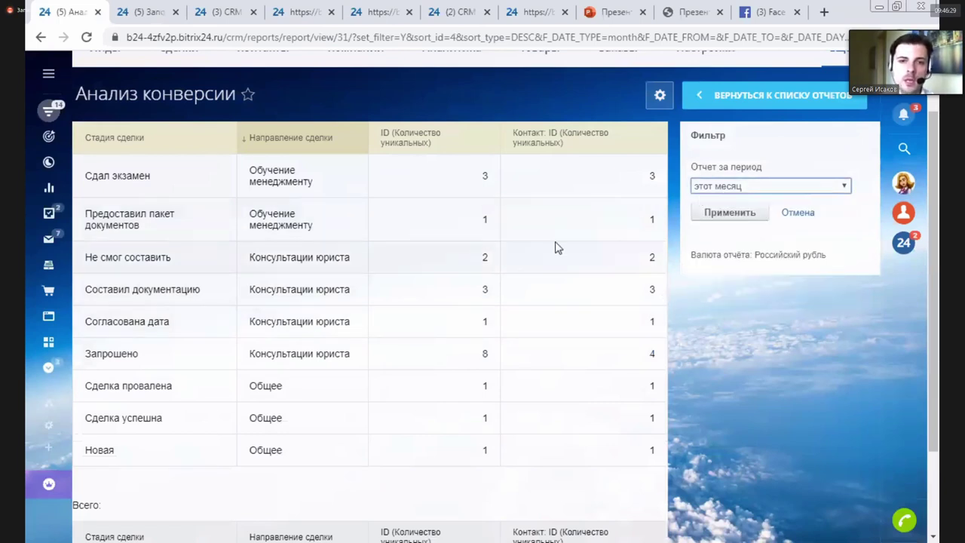